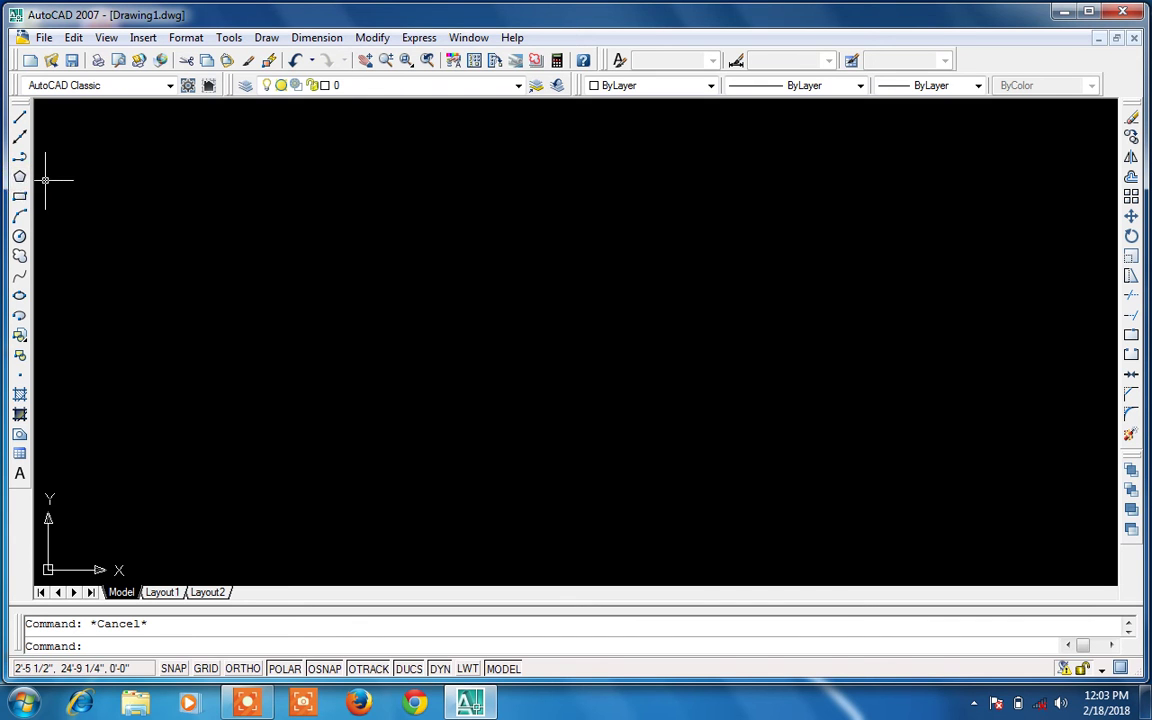
Draw a five-sided polygon inscribed in a circle, centred at about 4'-5 1/2", 24'-0", with a freehand radius and a horizontal base
type("pol")
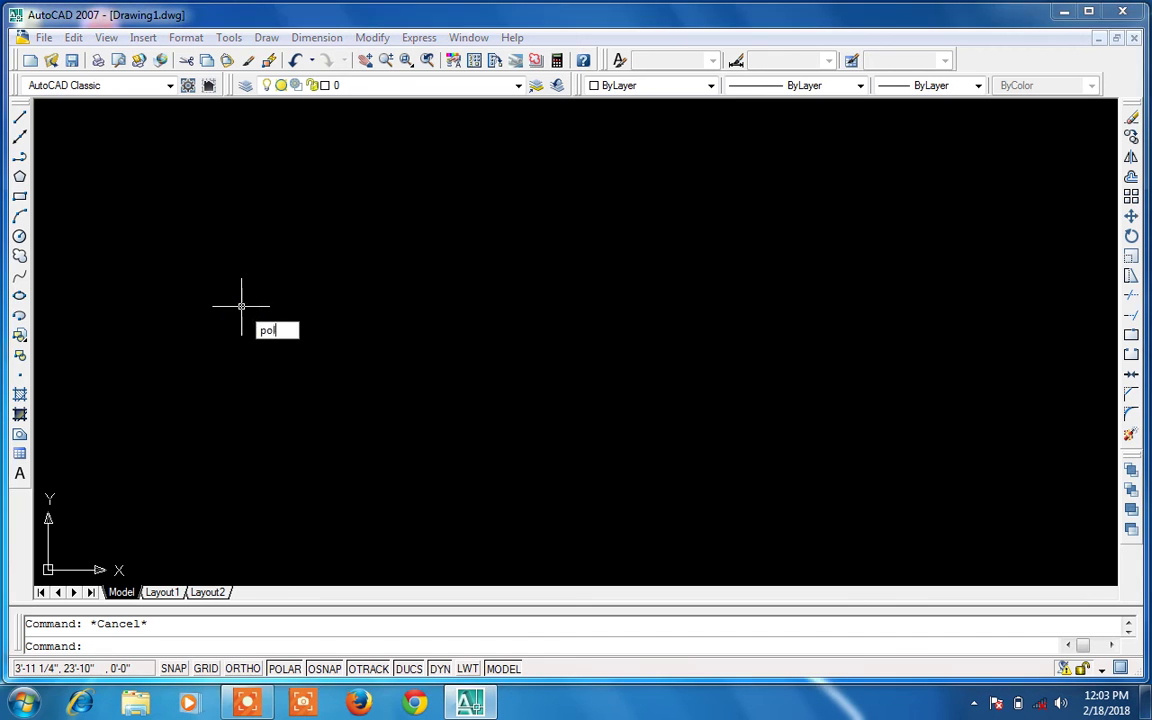
key("Return")
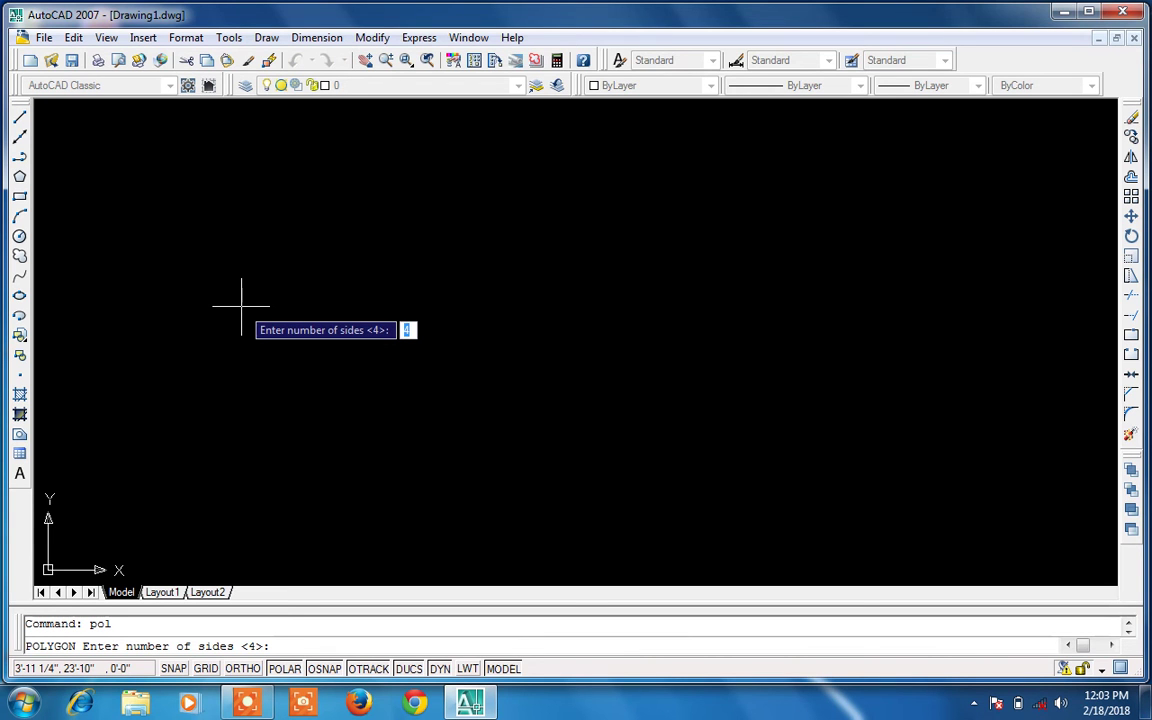
type("5")
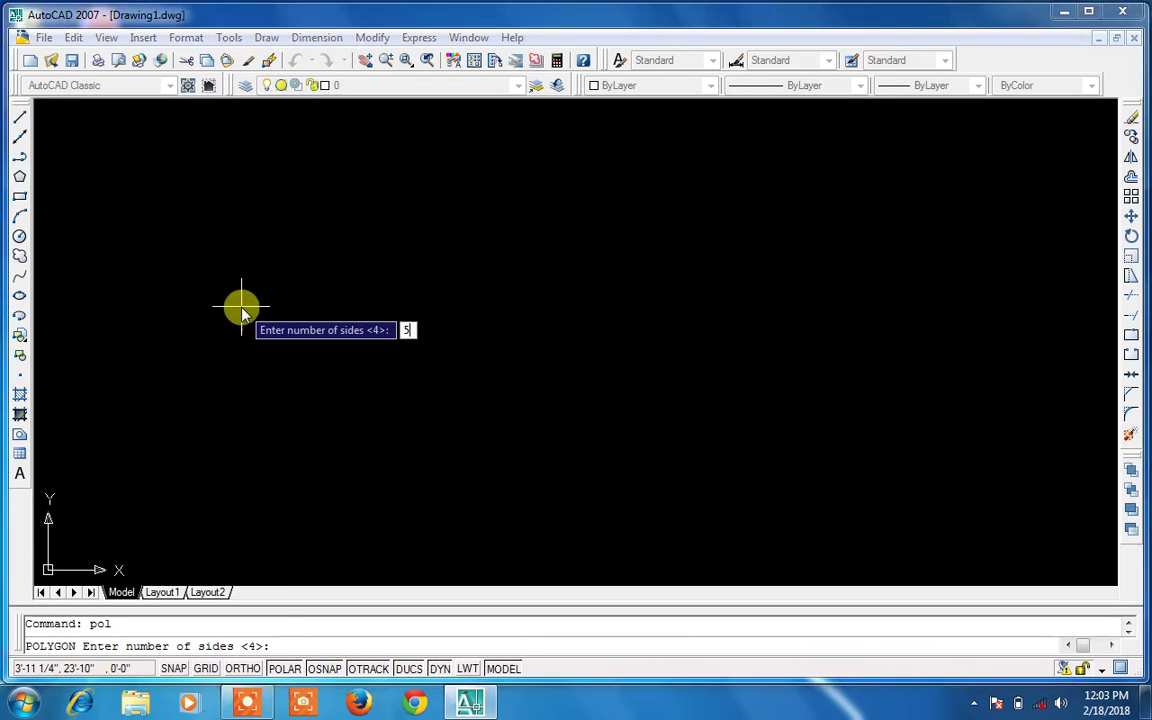
key("Return")
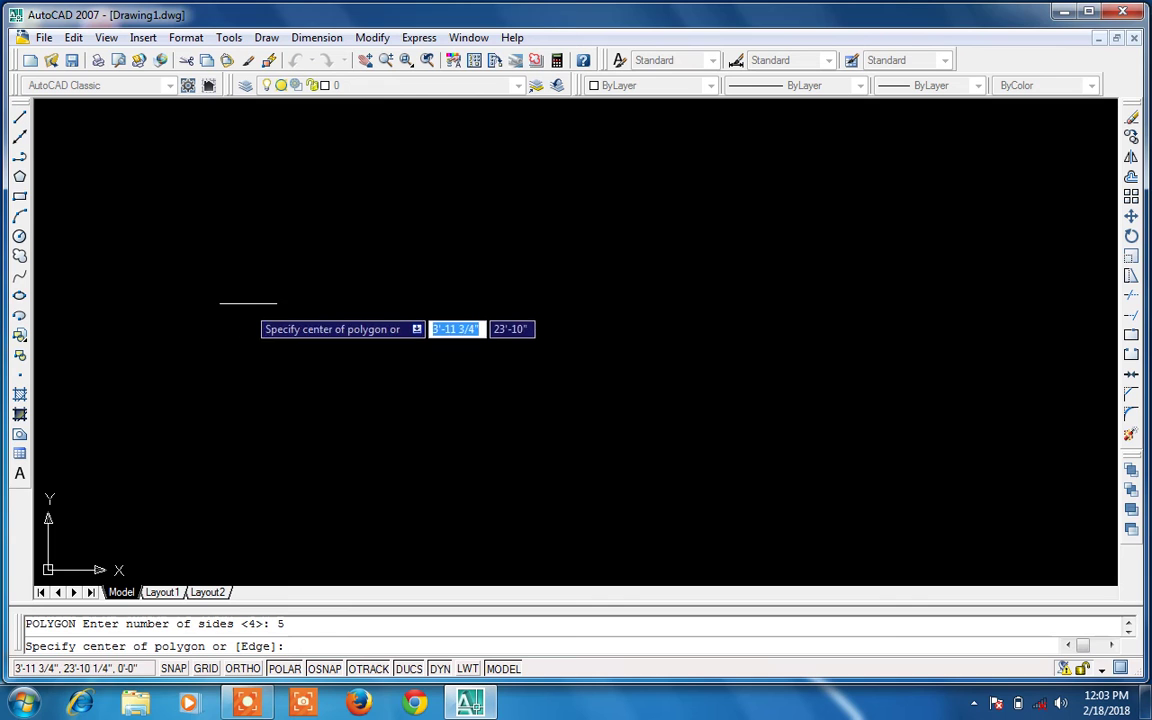
left_click(312, 283)
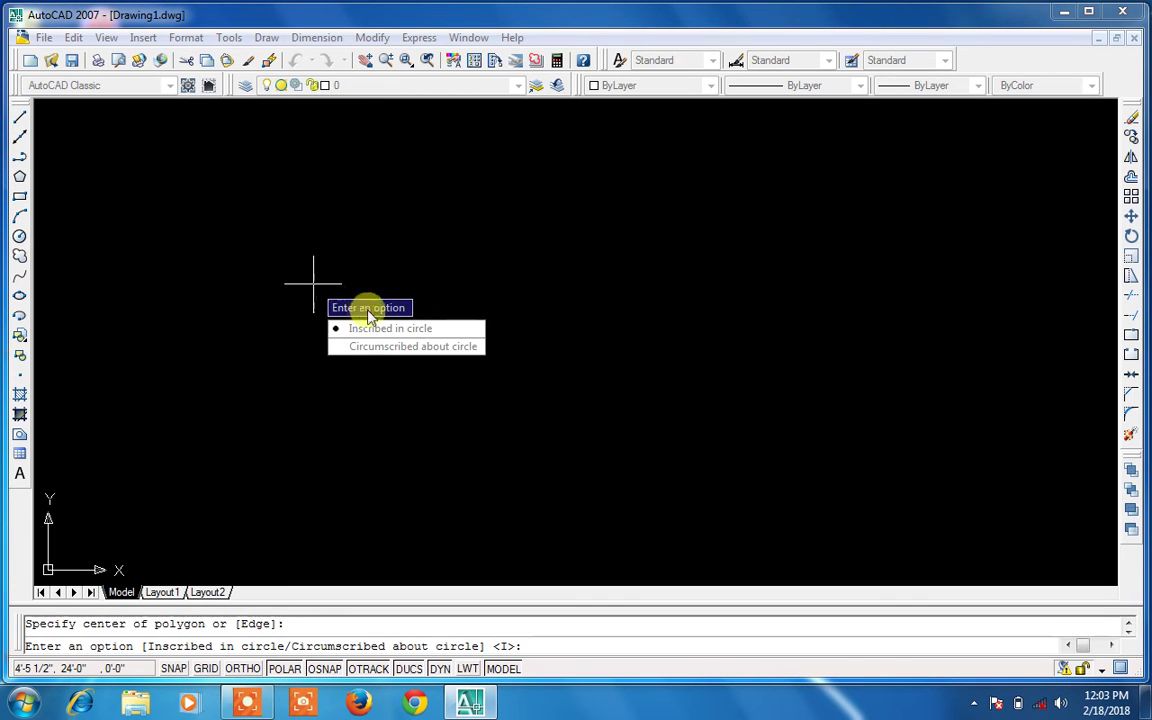
left_click(464, 333)
left_click(313, 284)
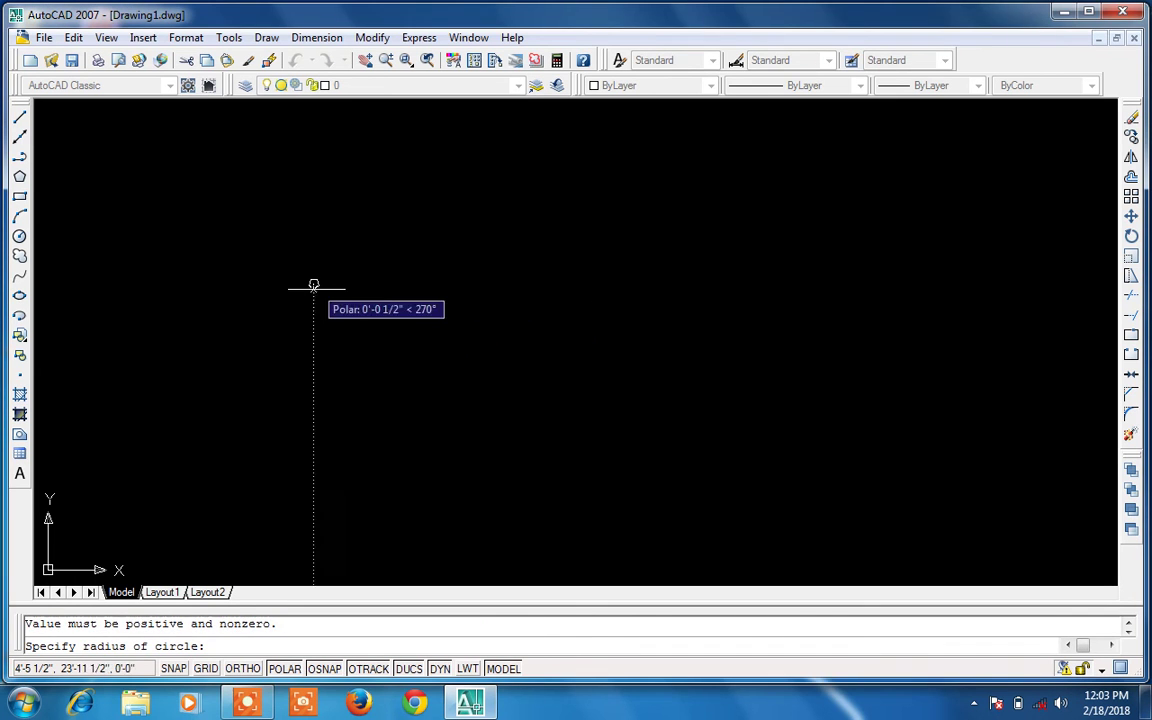
left_click(365, 354)
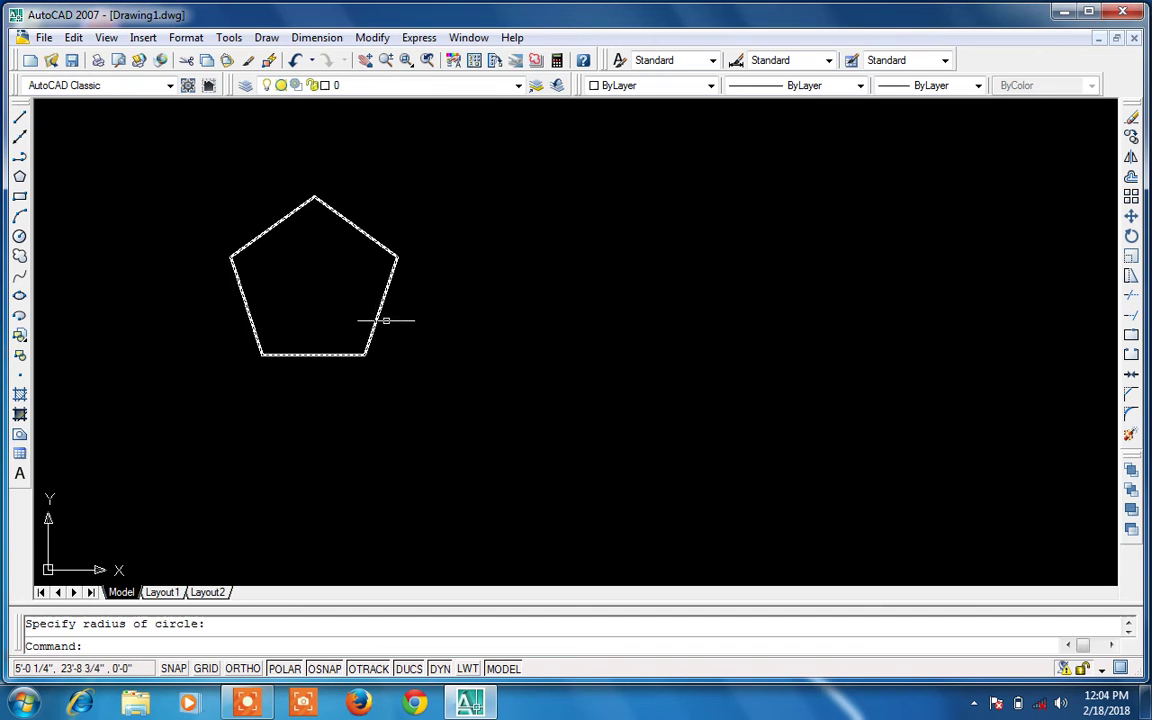
Draw an eight-sided polygon inscribed in a circle of radius 5', centred beside the pentagon at about 6'-6", 23'-6 3/4"
type("pol")
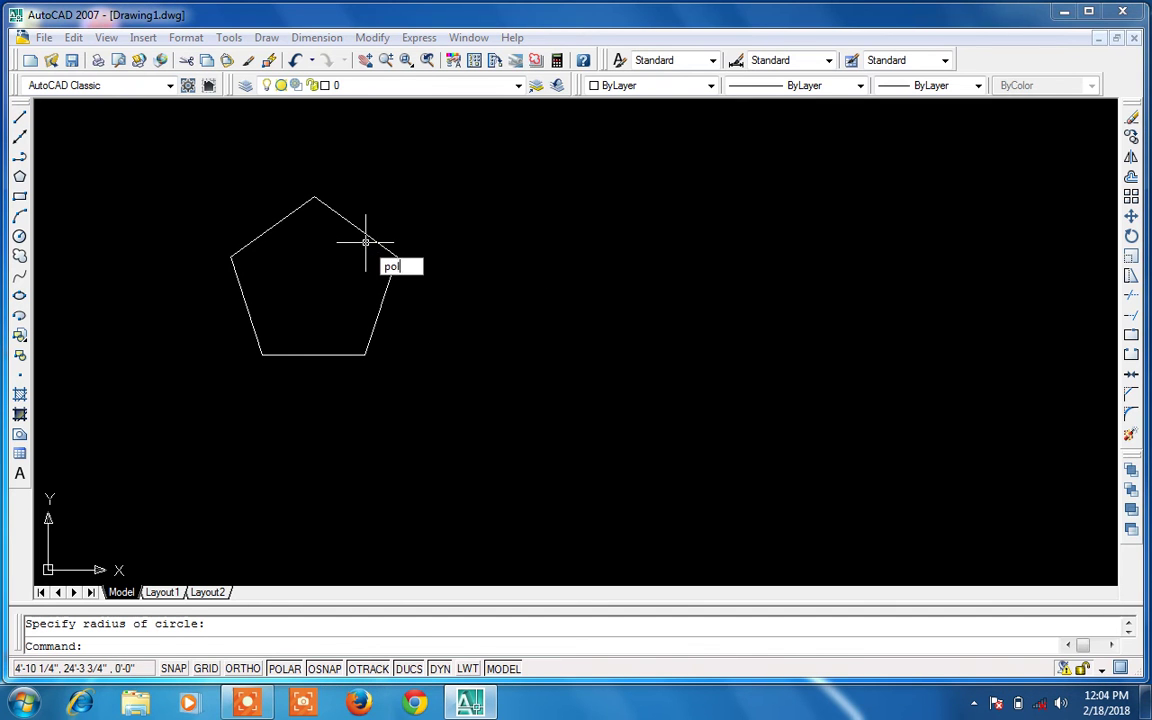
key("Return")
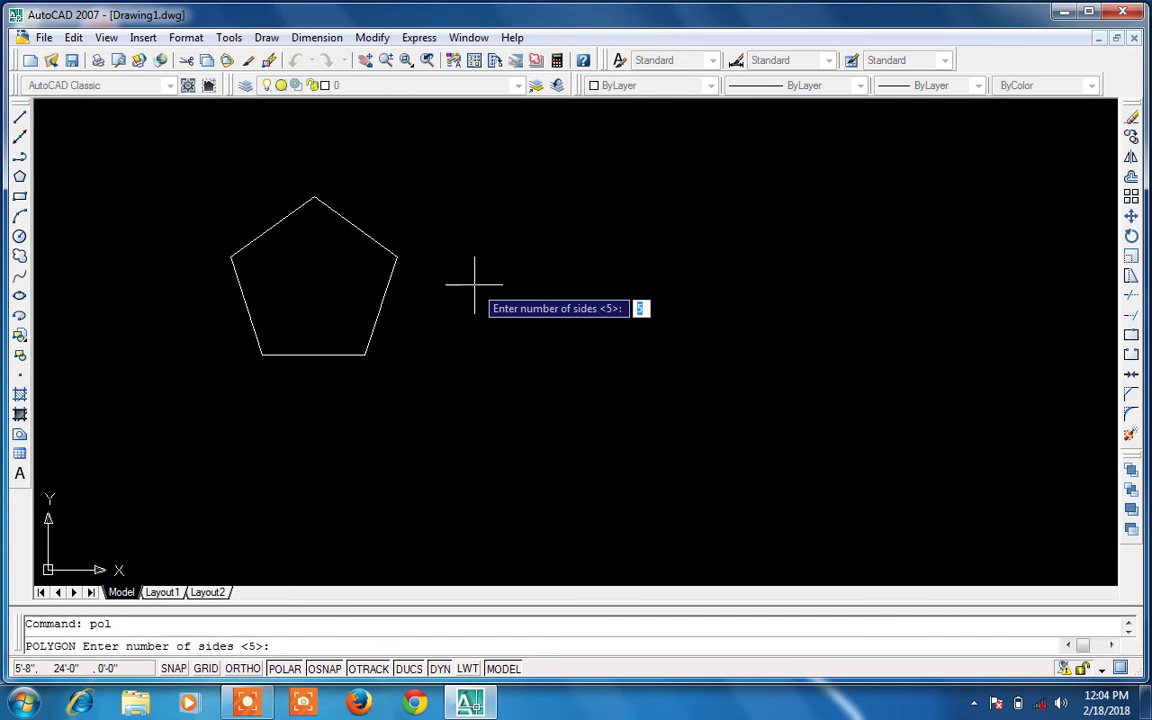
type("8")
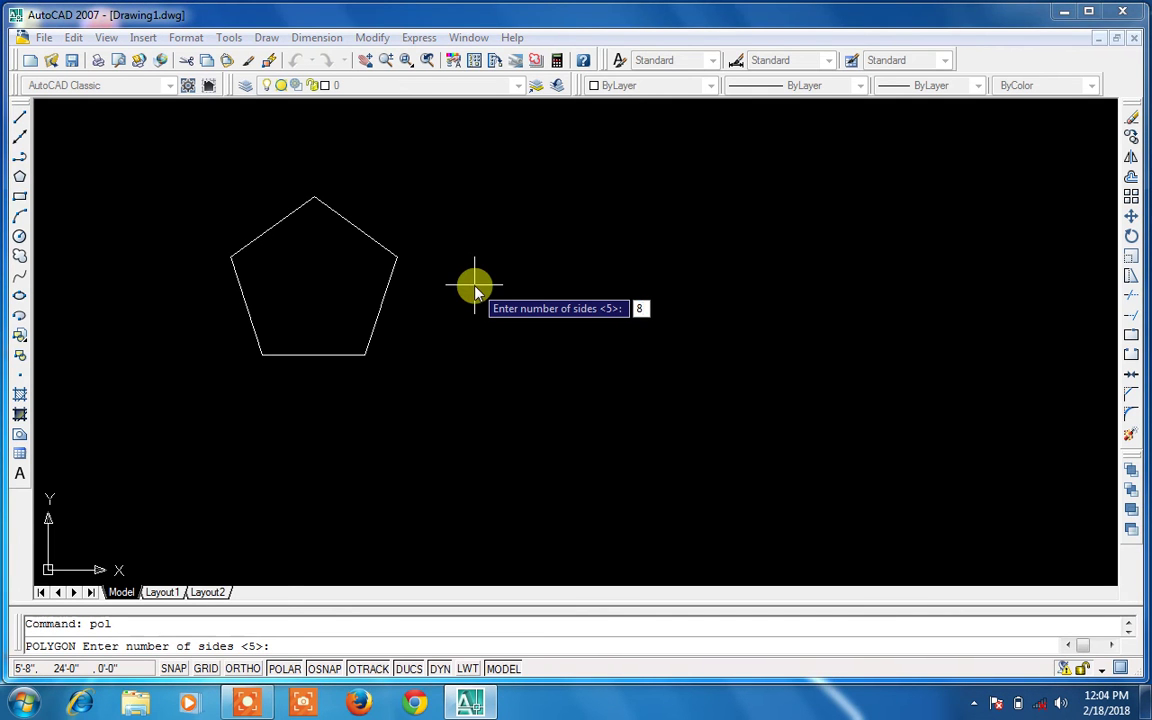
key("Return")
left_click(586, 342)
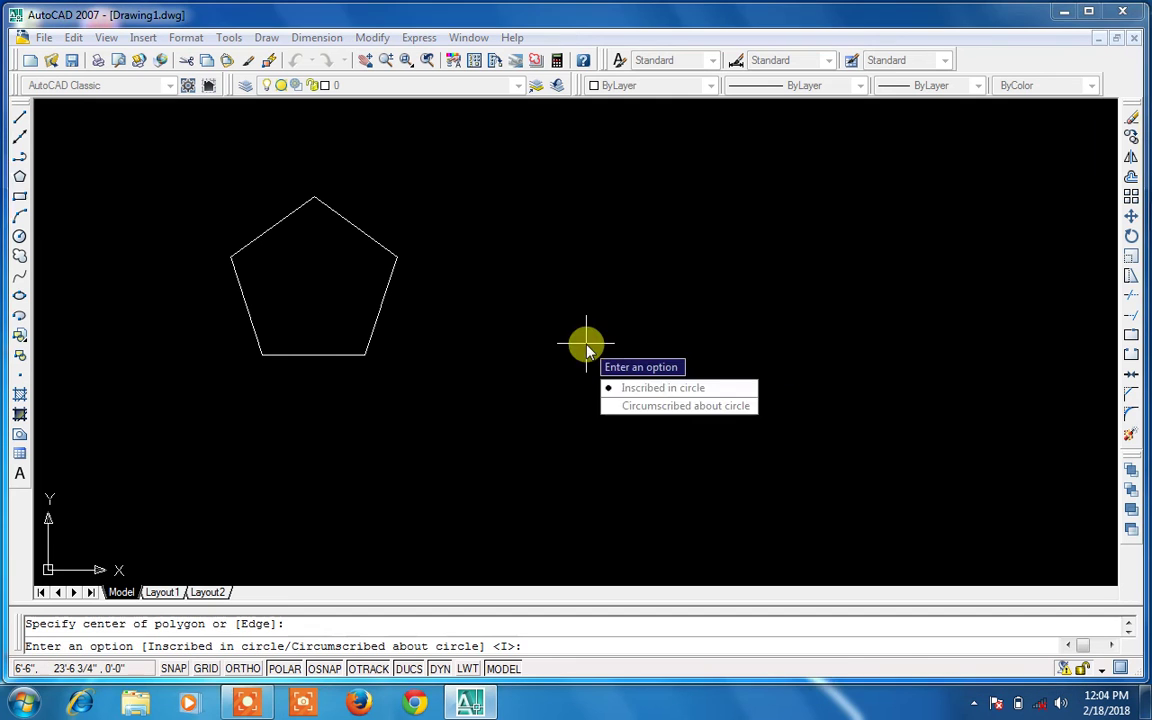
left_click(628, 390)
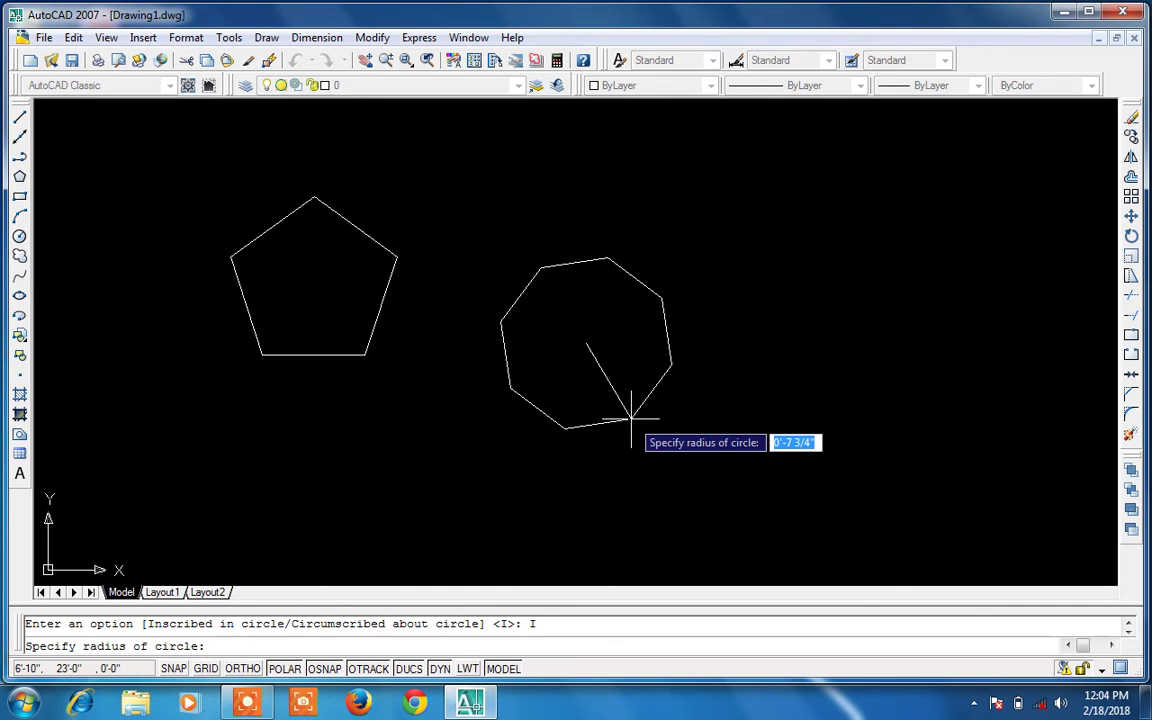
type("5'")
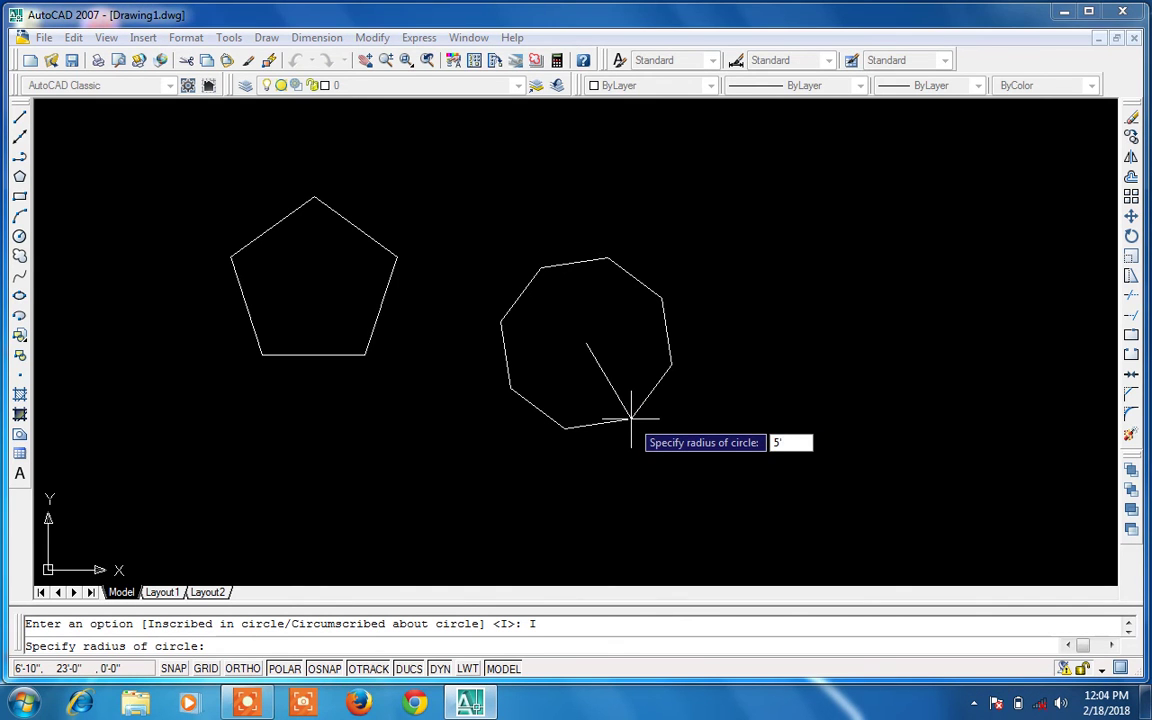
key("Return")
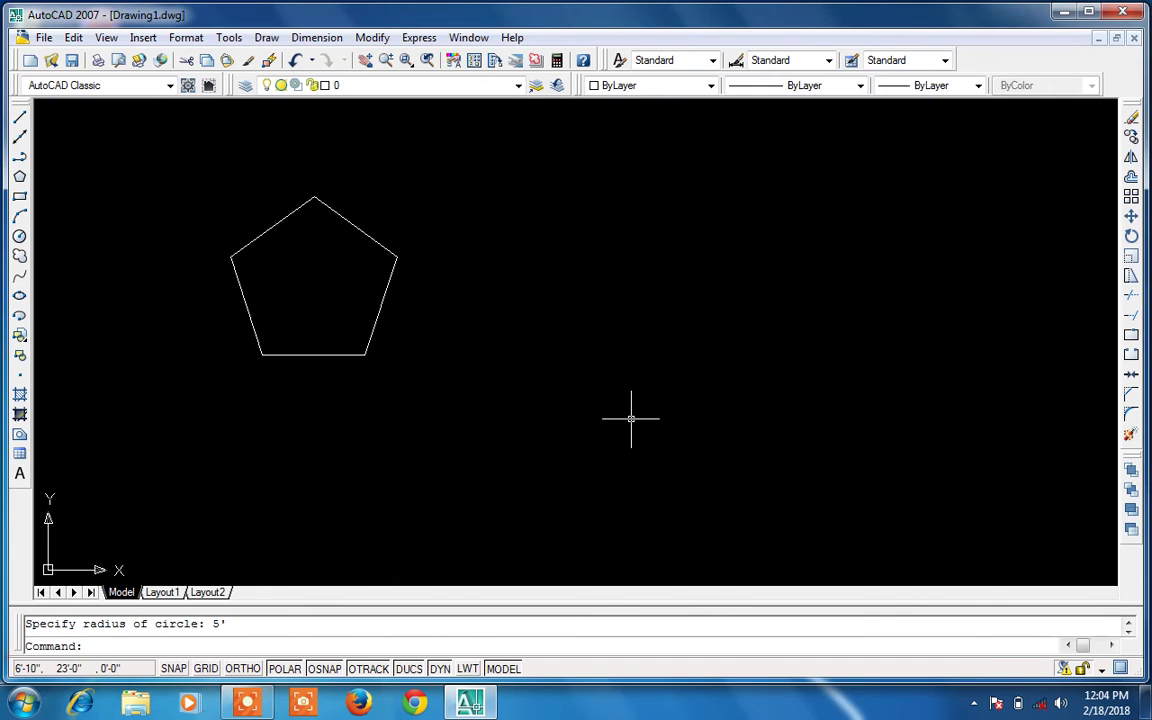
Delete the small pentagon inside the octagon
type("z")
key("Return")
type("a")
key("Return")
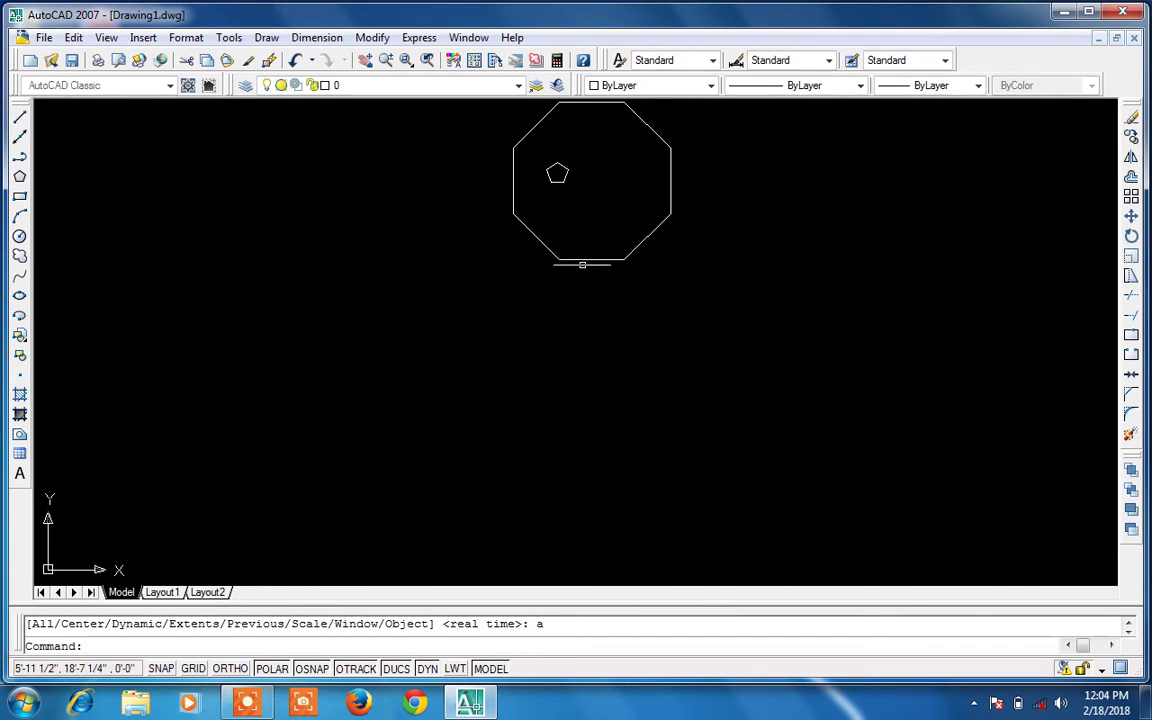
left_click(560, 175)
key("Delete")
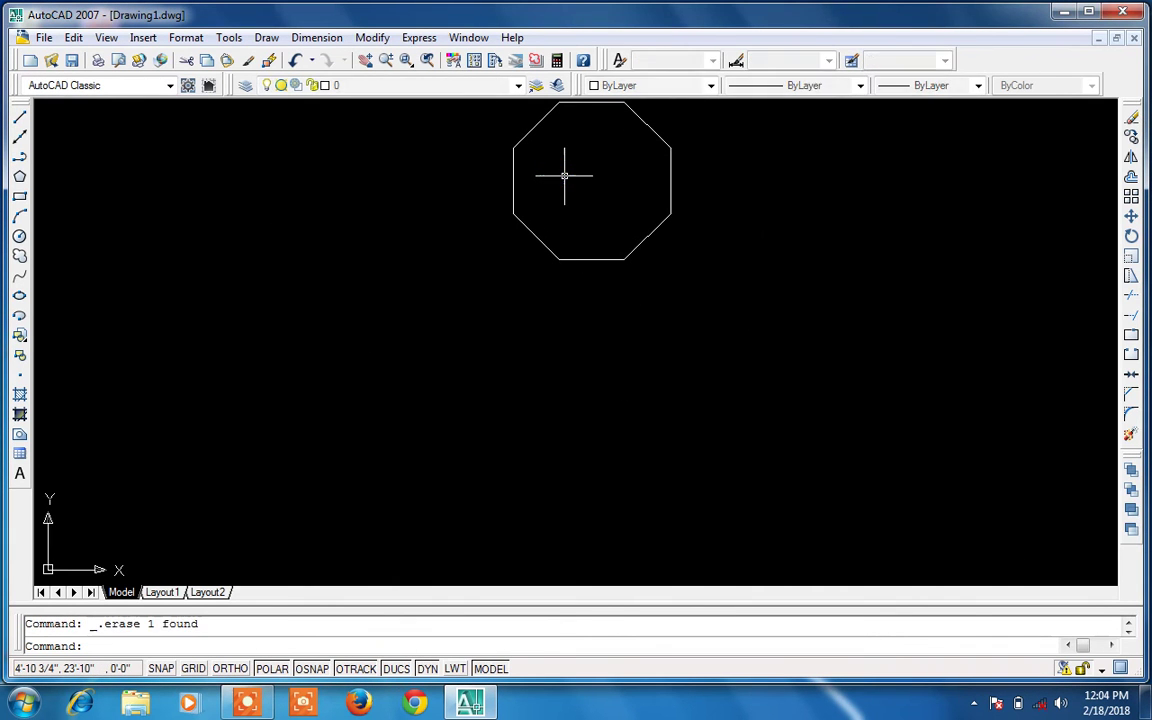
Add an aligned dimension across the octagon between the midpoints of its two vertical sides
type("dal")
key("Return")
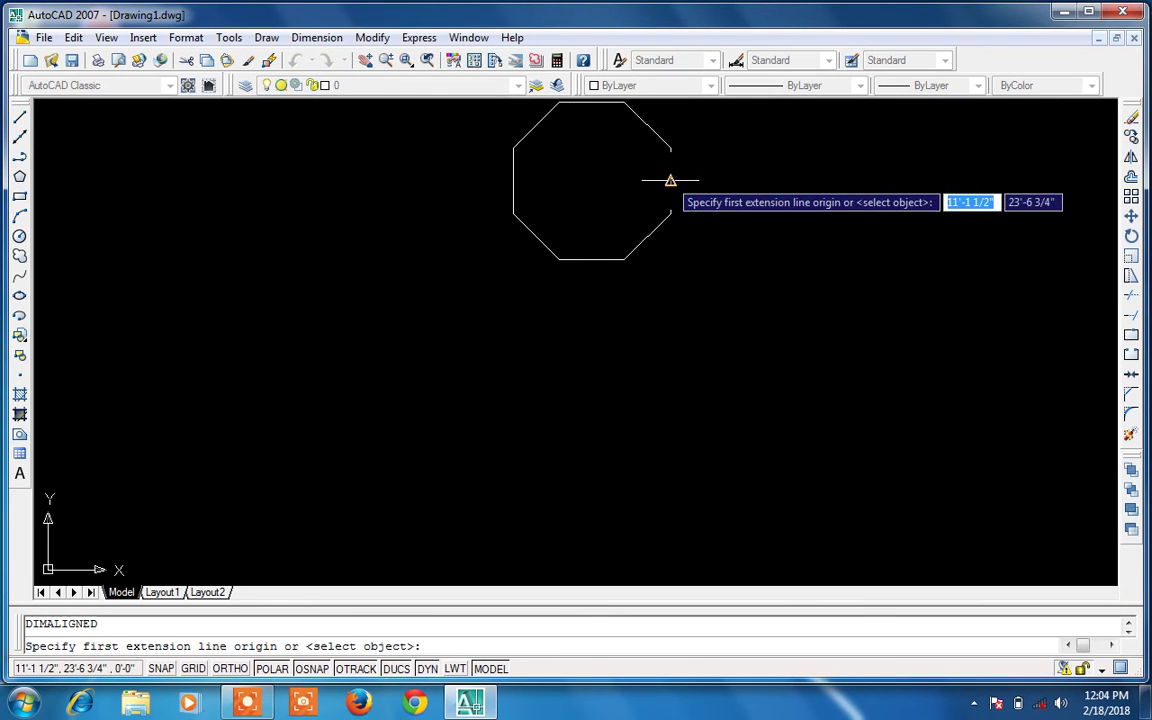
left_click(670, 180)
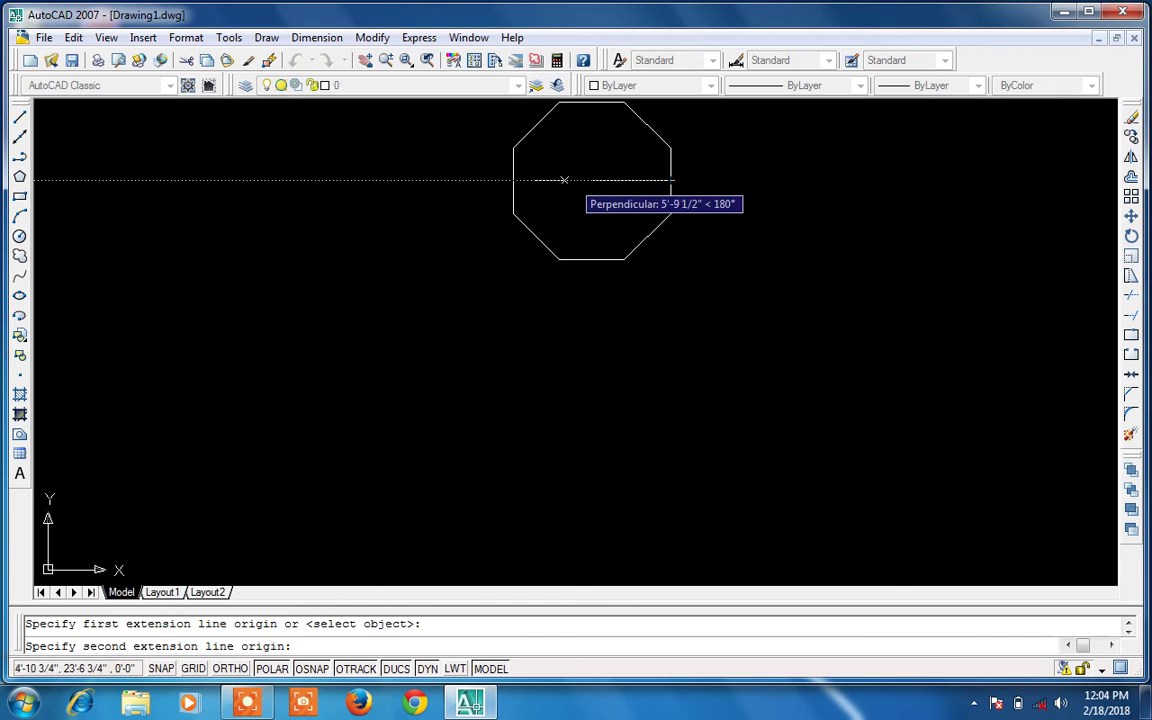
left_click(513, 180)
left_click(512, 193)
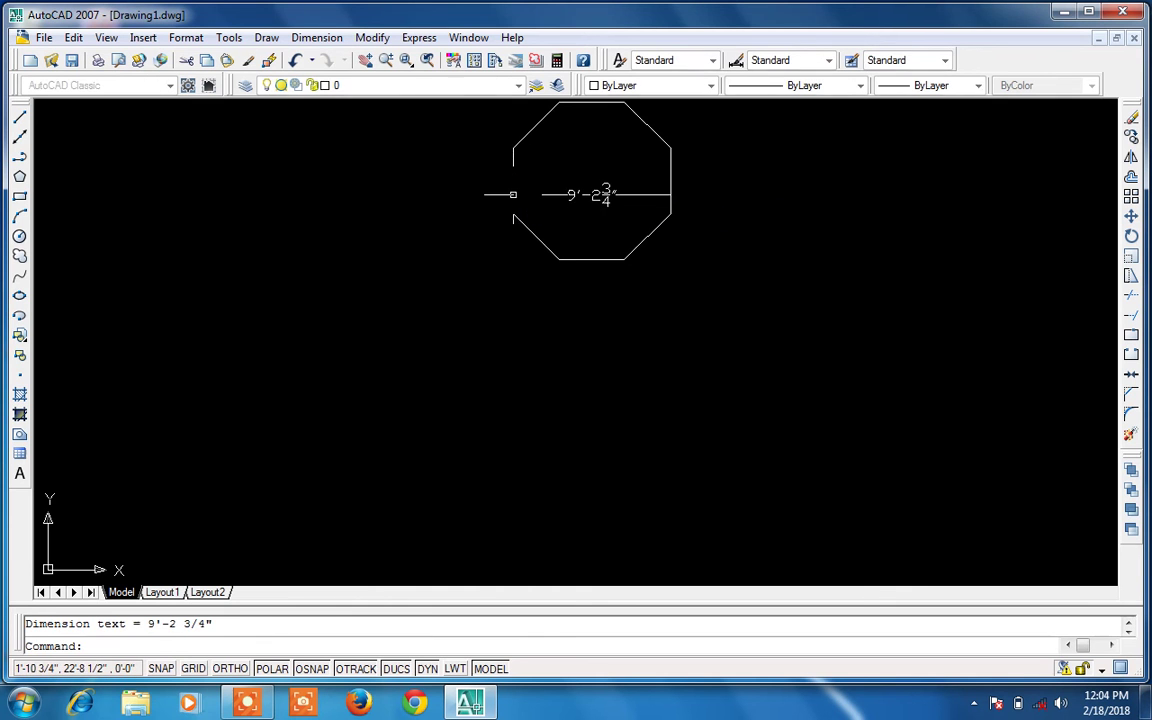
Delete the width dimension and the octagon from the drawing
left_click(572, 193)
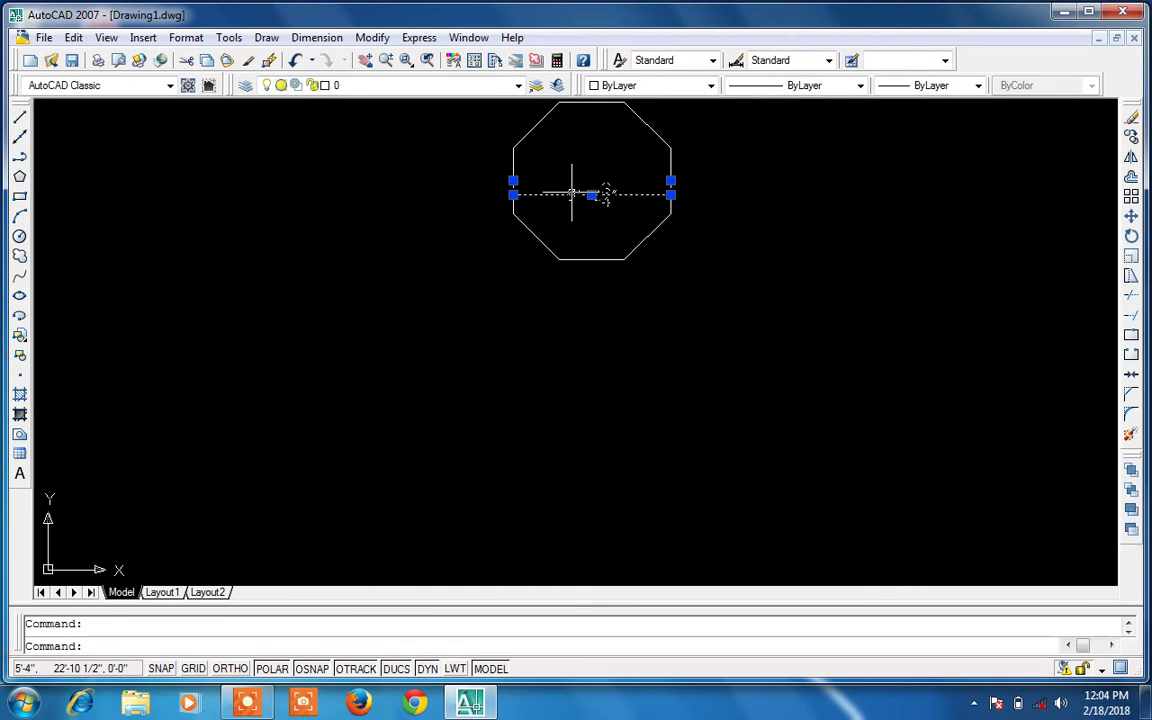
key("Delete")
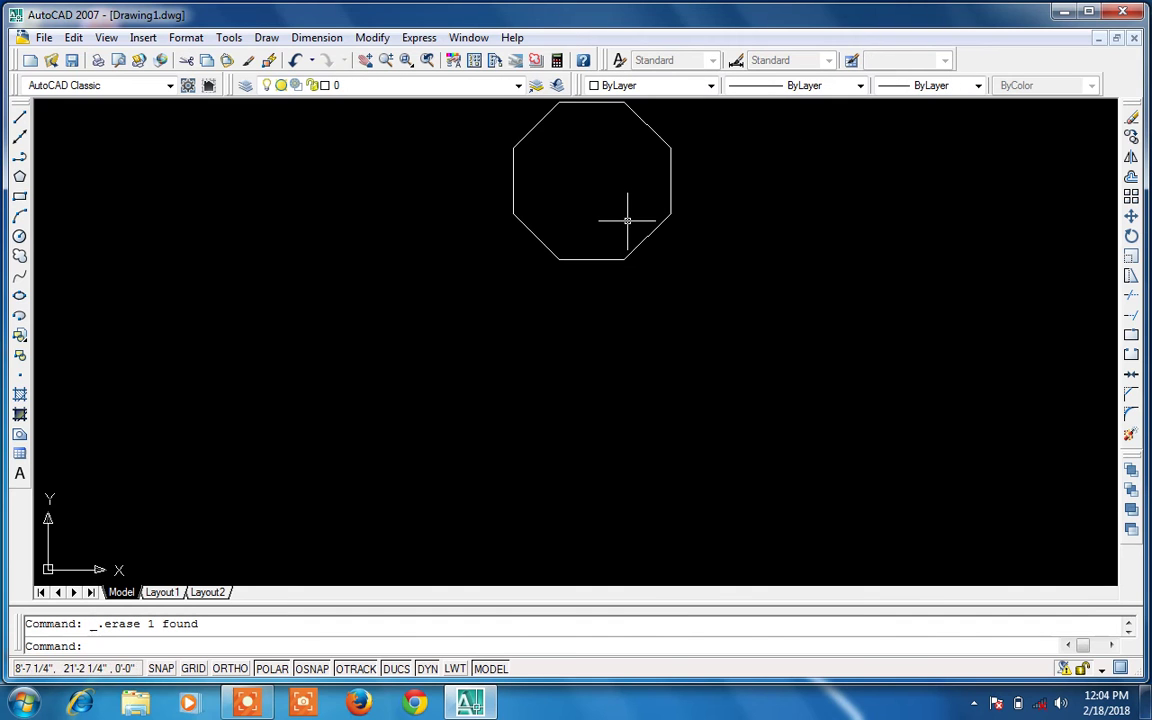
left_click(683, 186)
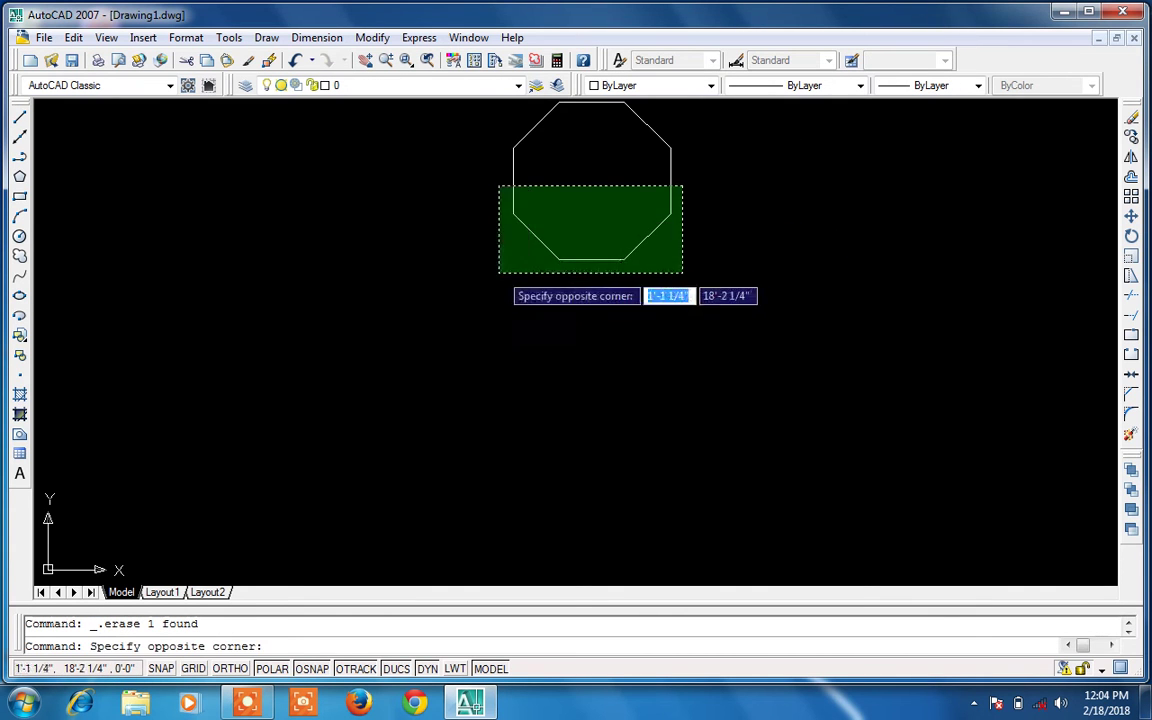
left_click(527, 265)
key("Delete")
key("Escape")
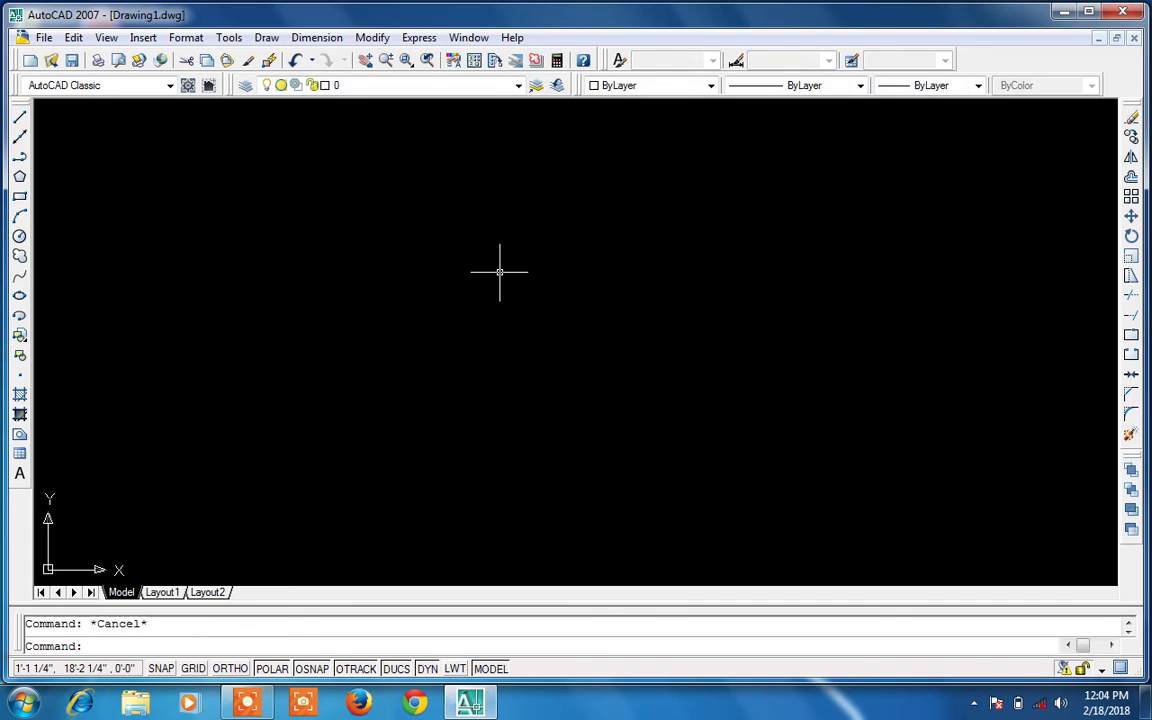
Draw a five-sided polygon inscribed in a circle of radius 5' in the empty drawing area
type("pol")
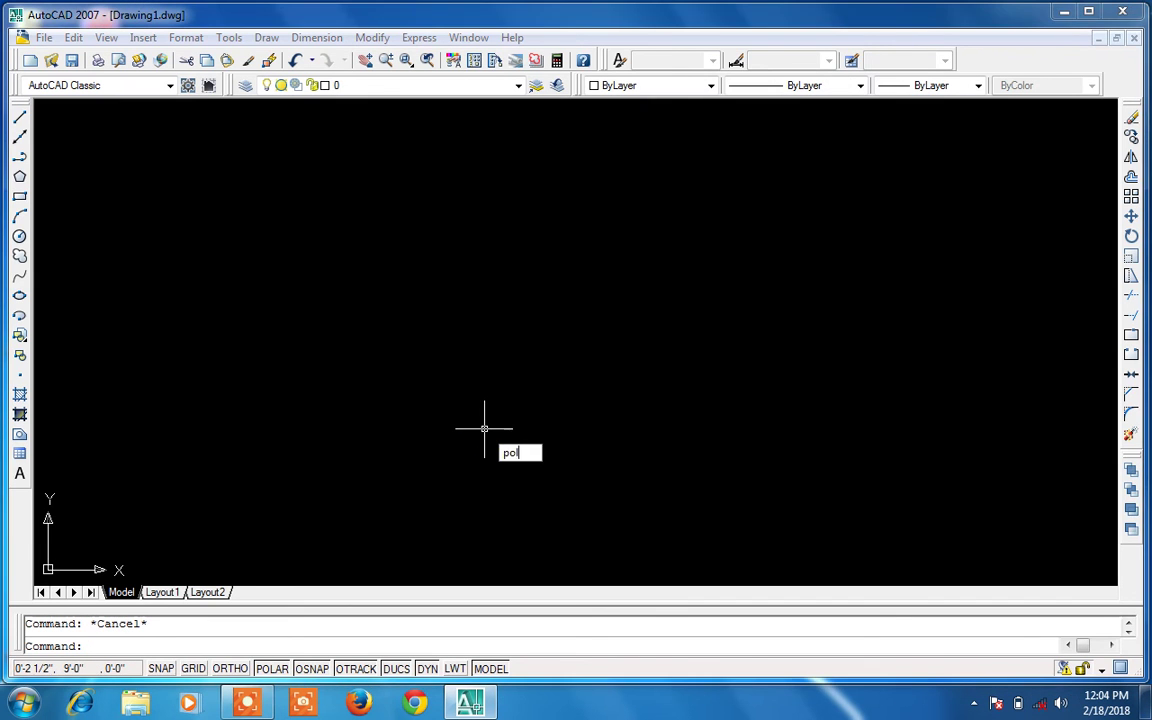
key("Return")
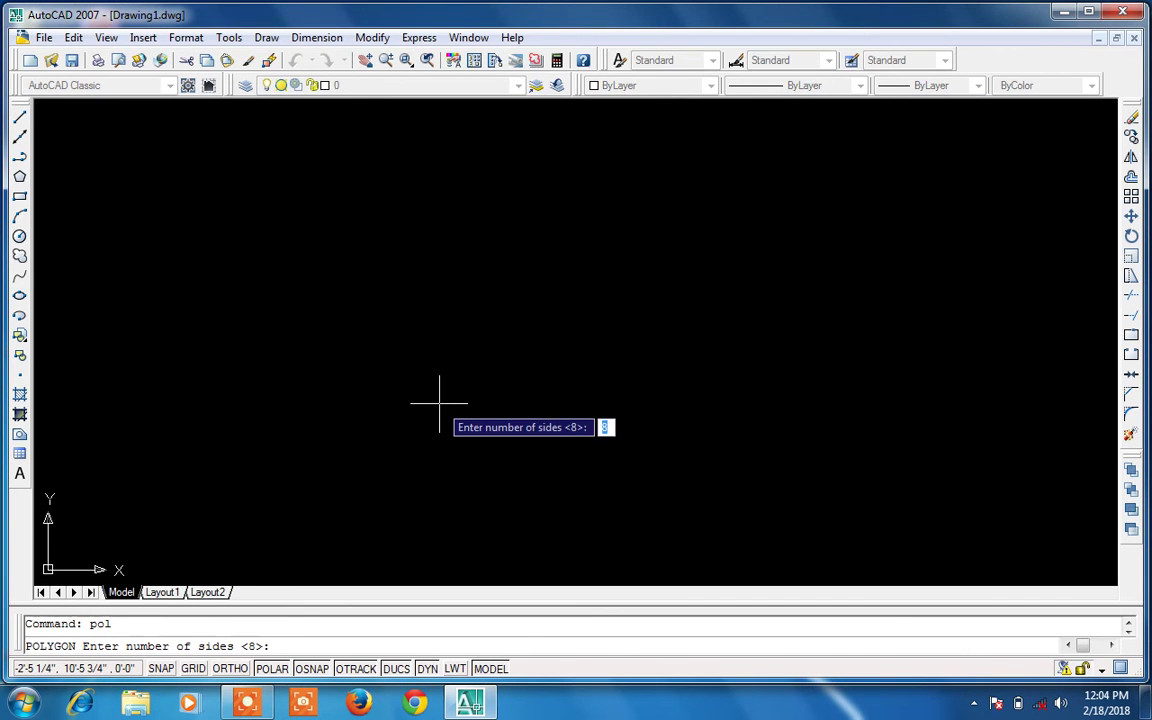
type("5")
key("Return")
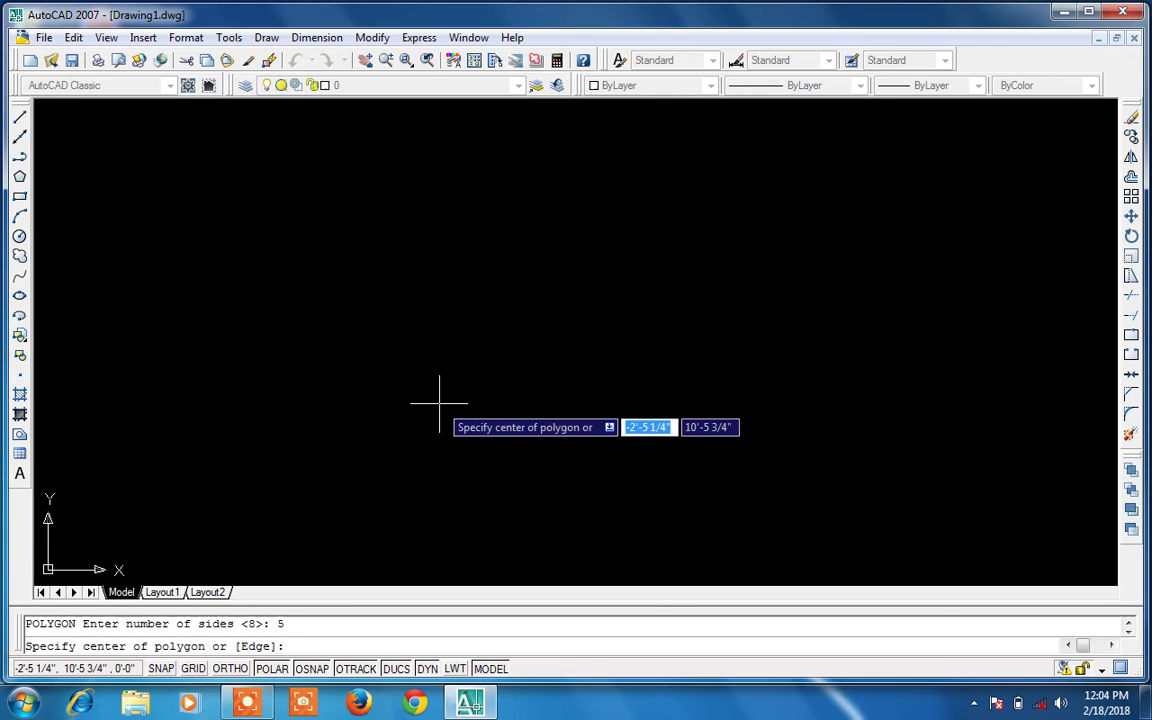
left_click(421, 343)
left_click(455, 388)
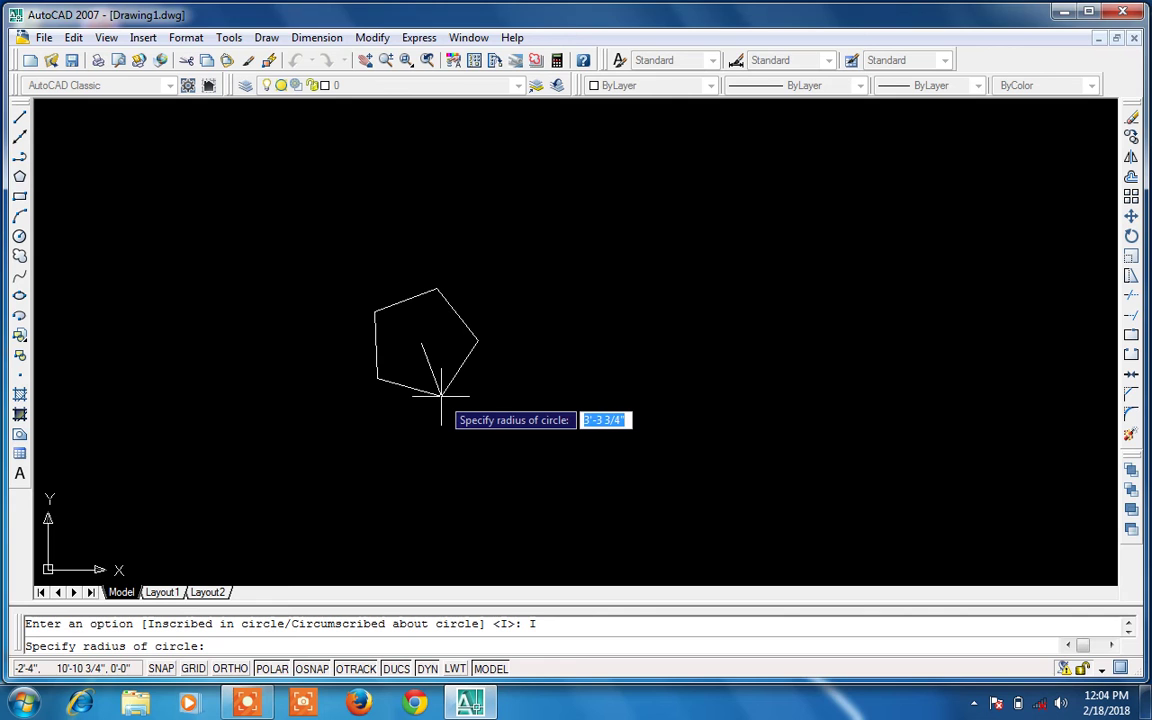
type("5'")
key("Return")
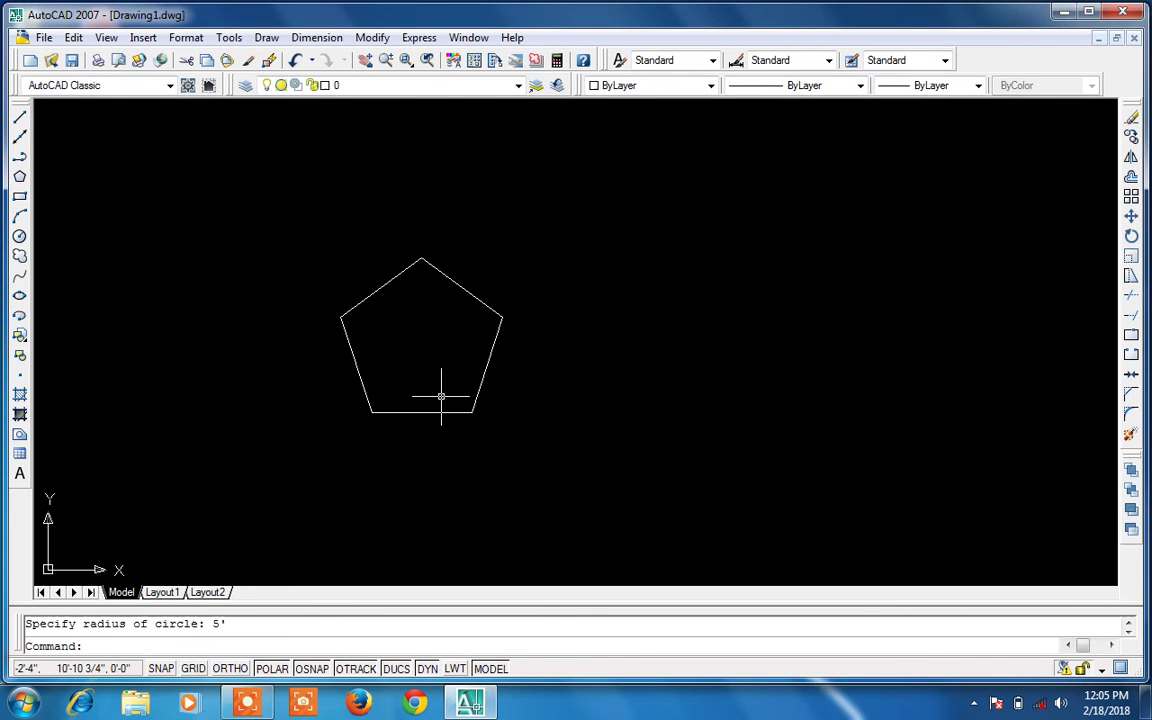
Place an aligned dimension from the pentagon's top vertex to the midpoint of its base, and delete that dimension
type("dal")
key("Return")
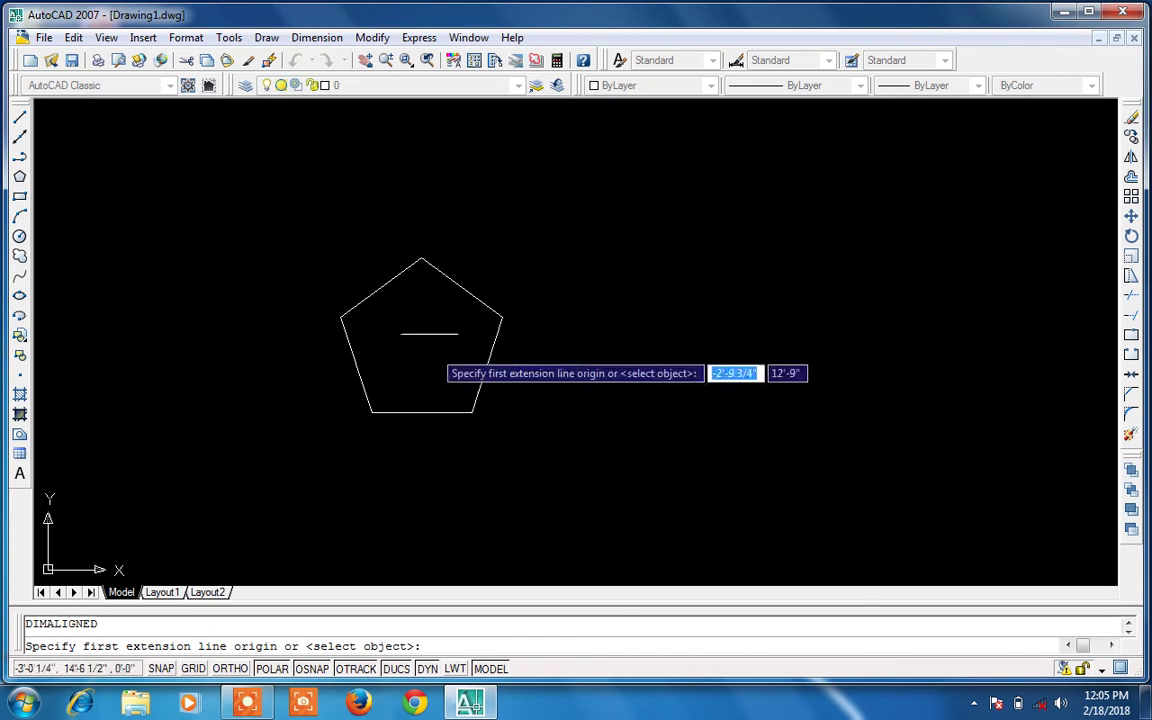
left_click(420, 258)
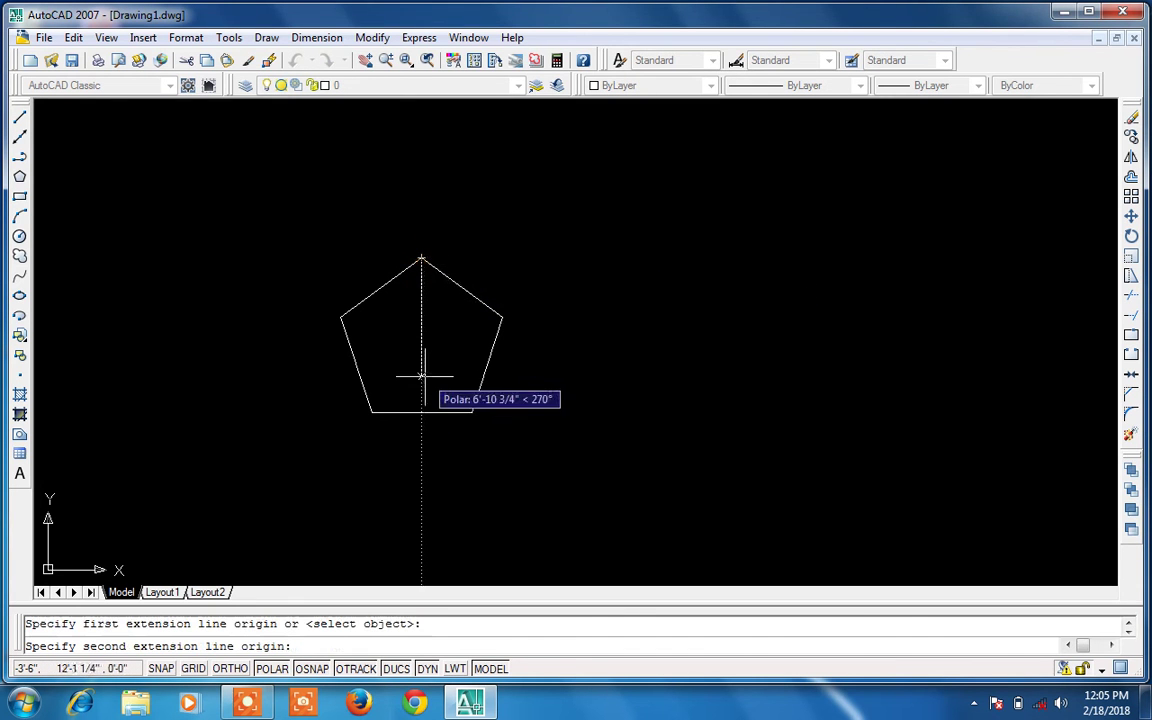
left_click(421, 411)
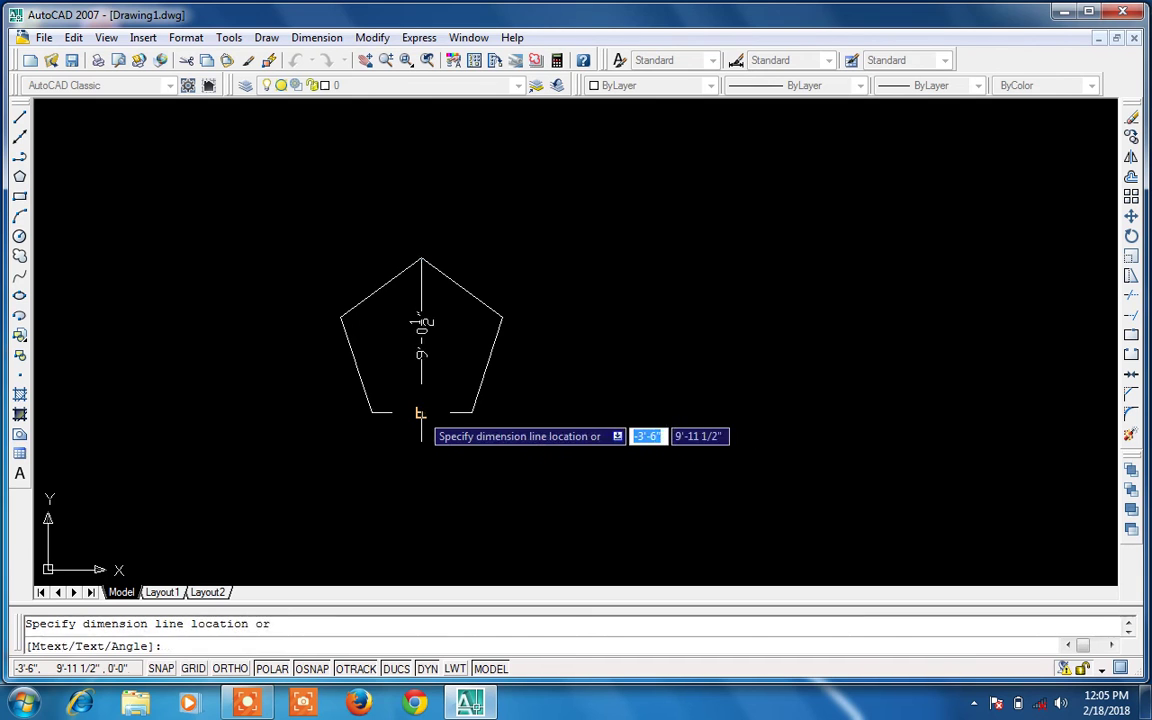
left_click(435, 412)
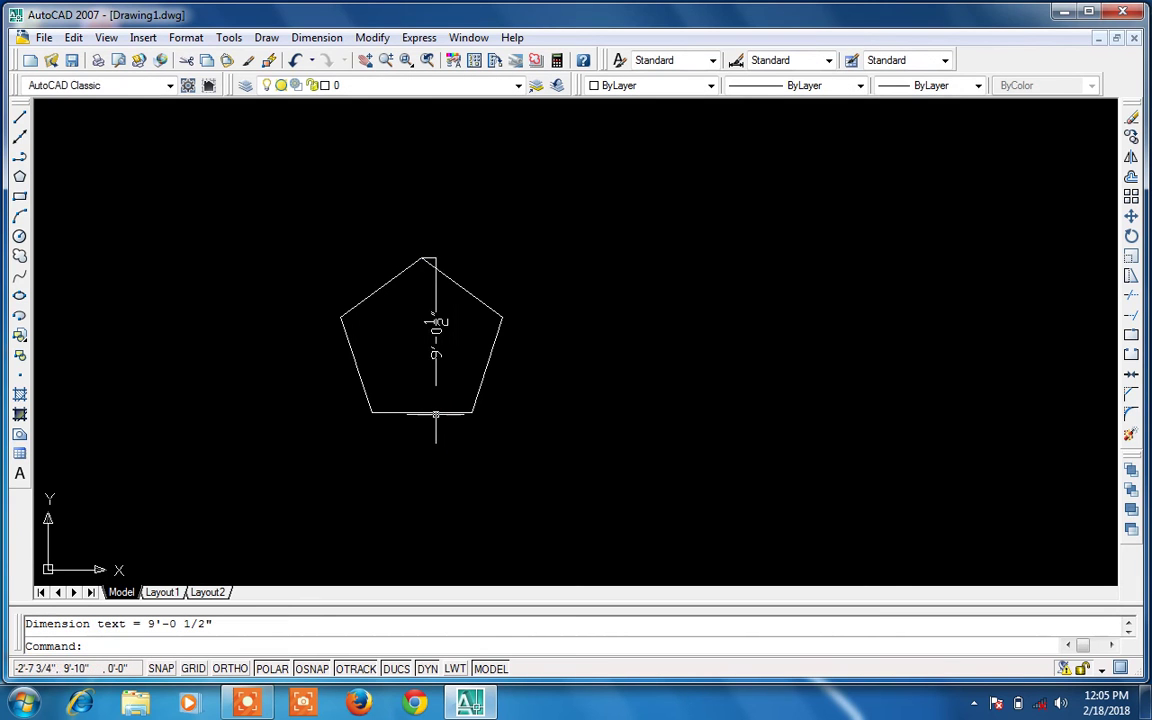
left_click(435, 349)
key("Delete")
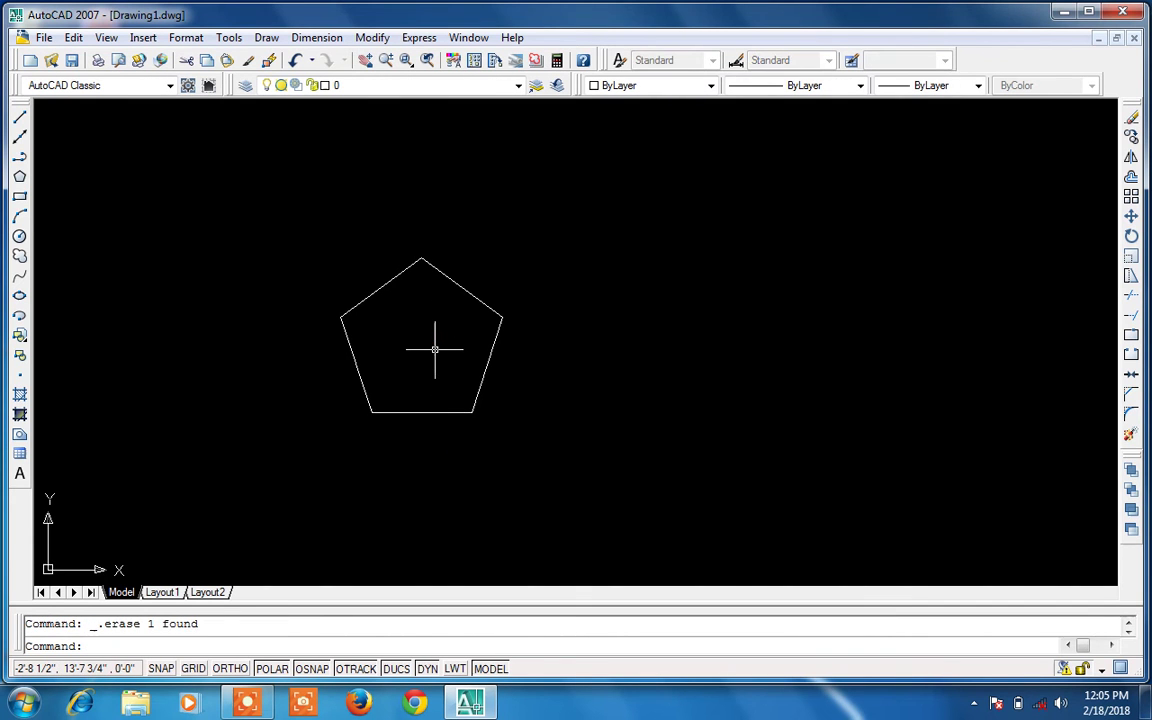
Review the primary units settings of the Standard dimension style and leave them as they are
type("d")
key("Return")
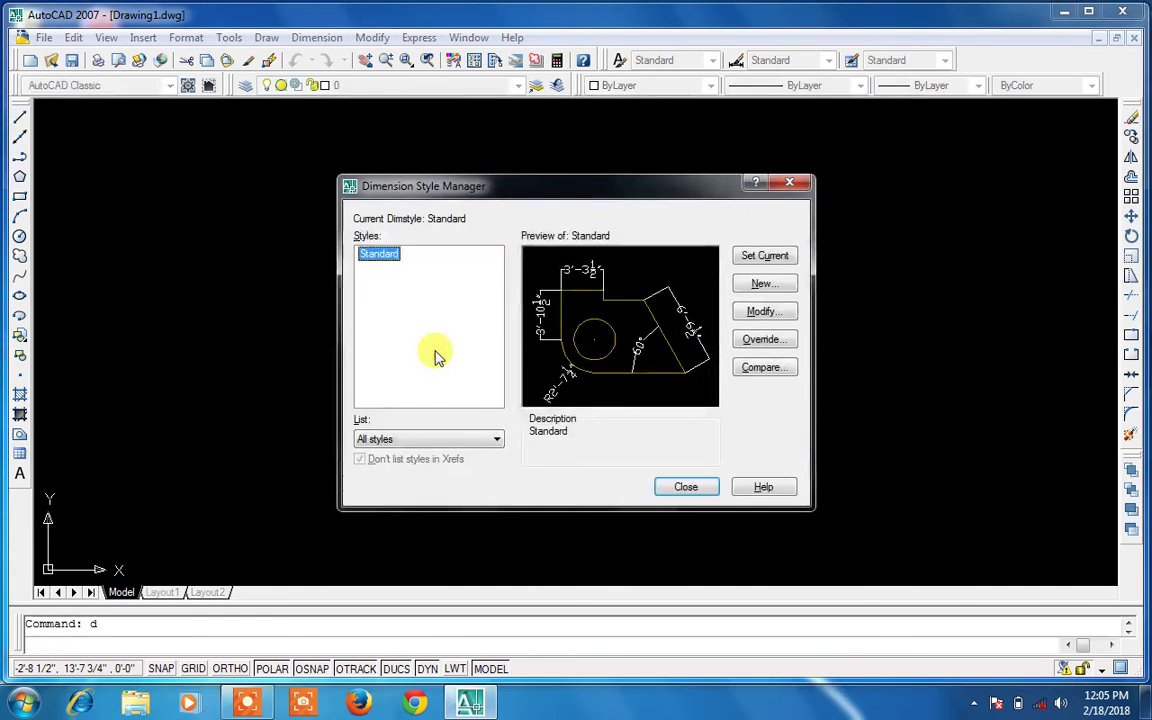
left_click(762, 311)
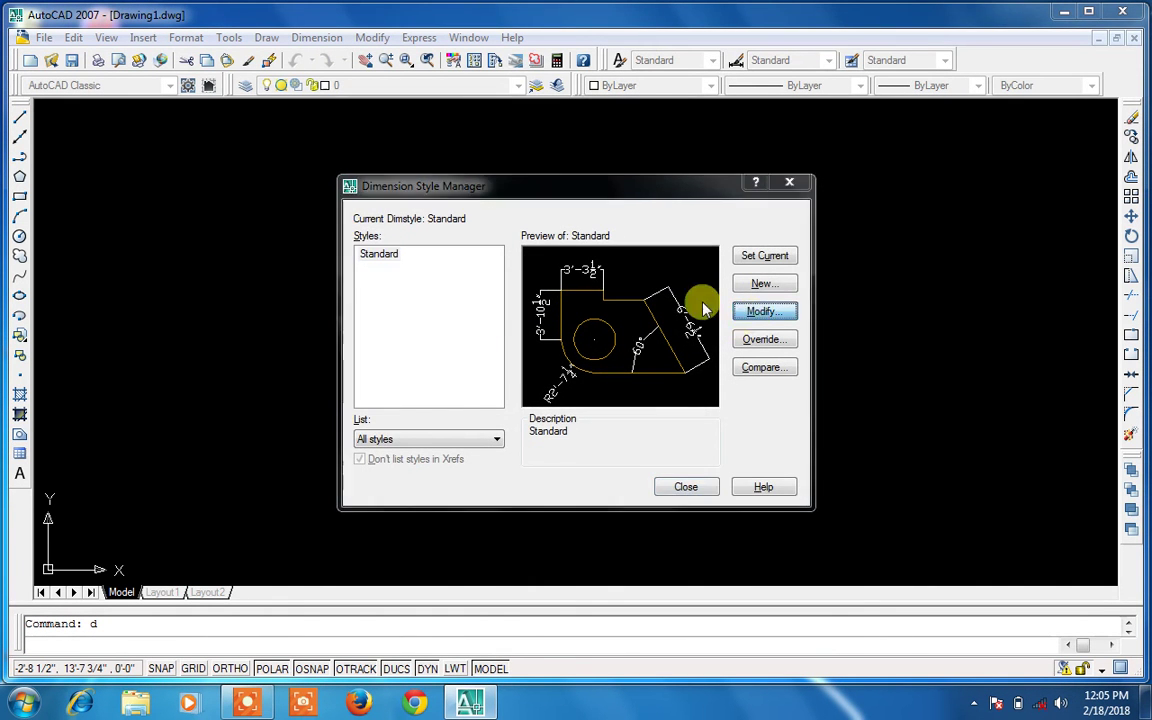
left_click(575, 180)
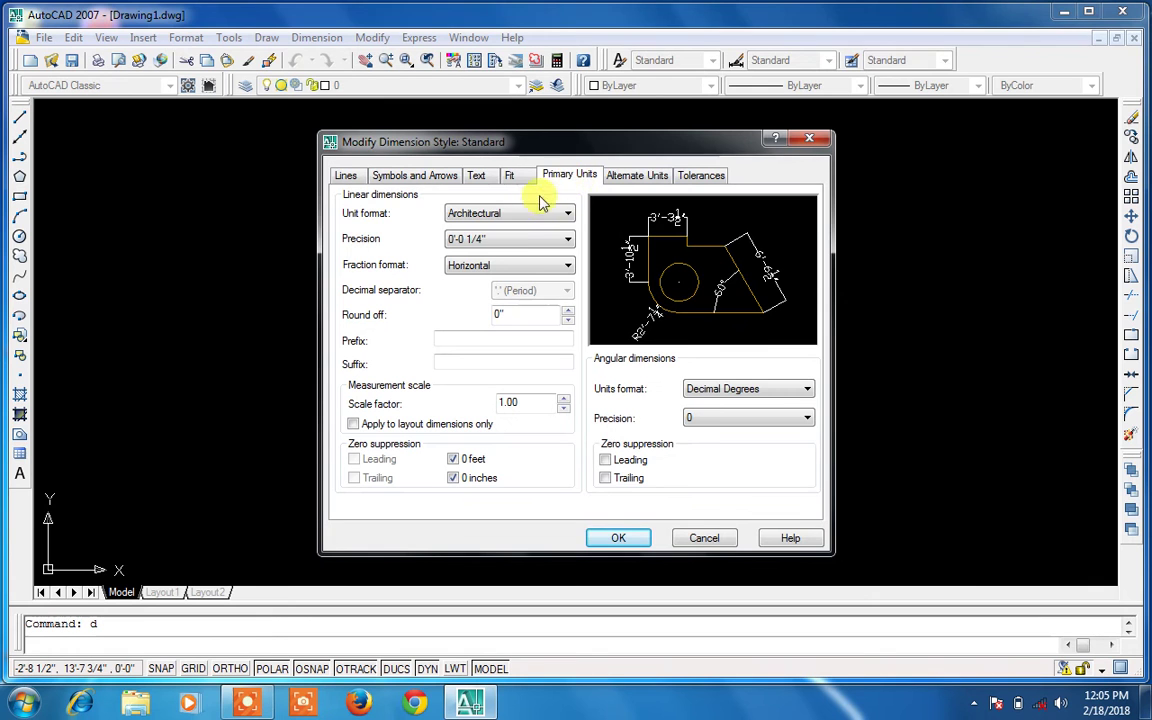
left_click(809, 138)
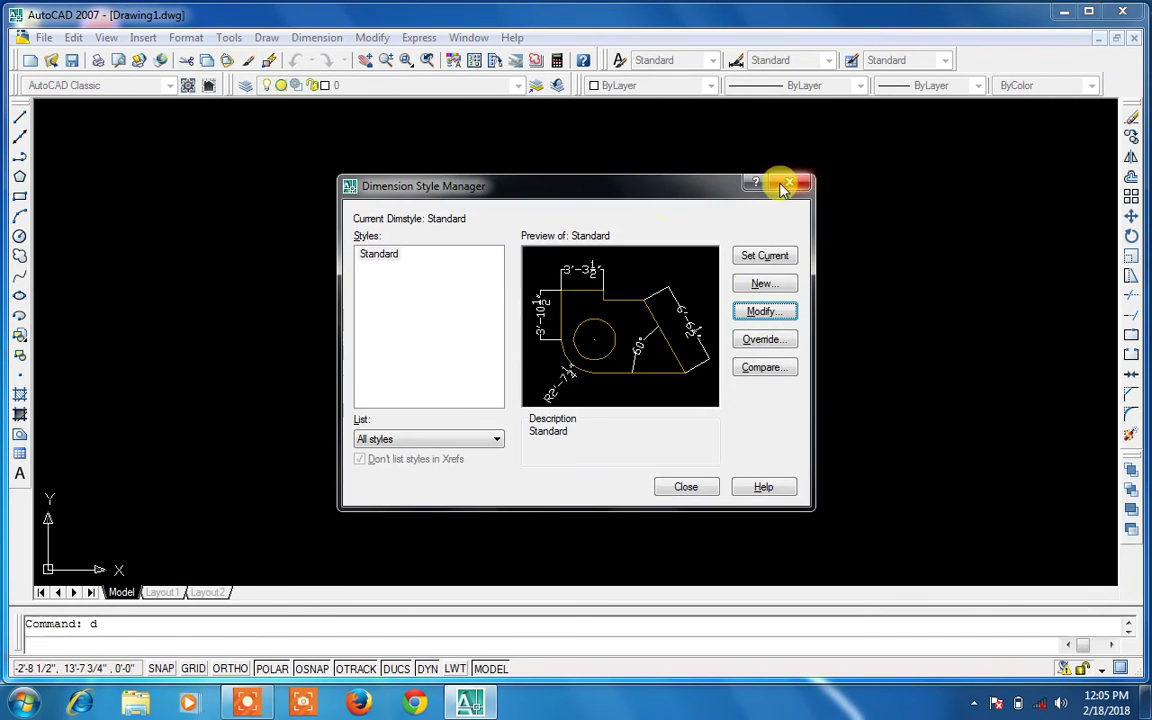
left_click(786, 184)
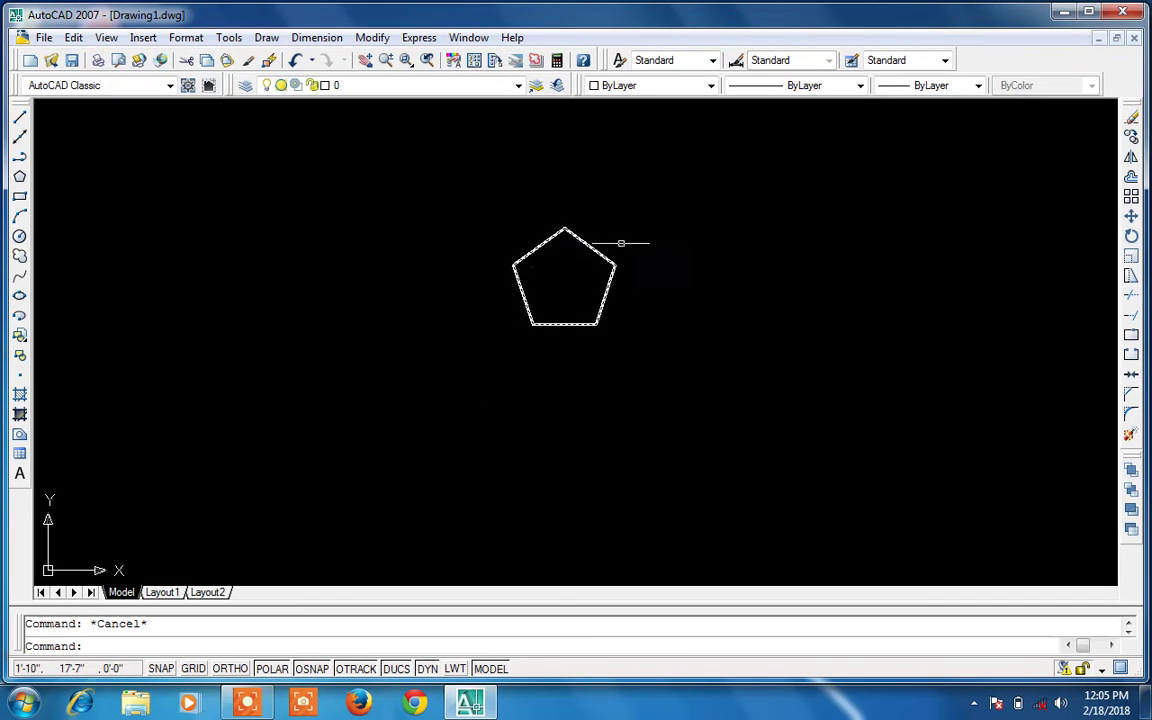
Delete the pentagon from the drawing
scroll(607, 231, "up", 5)
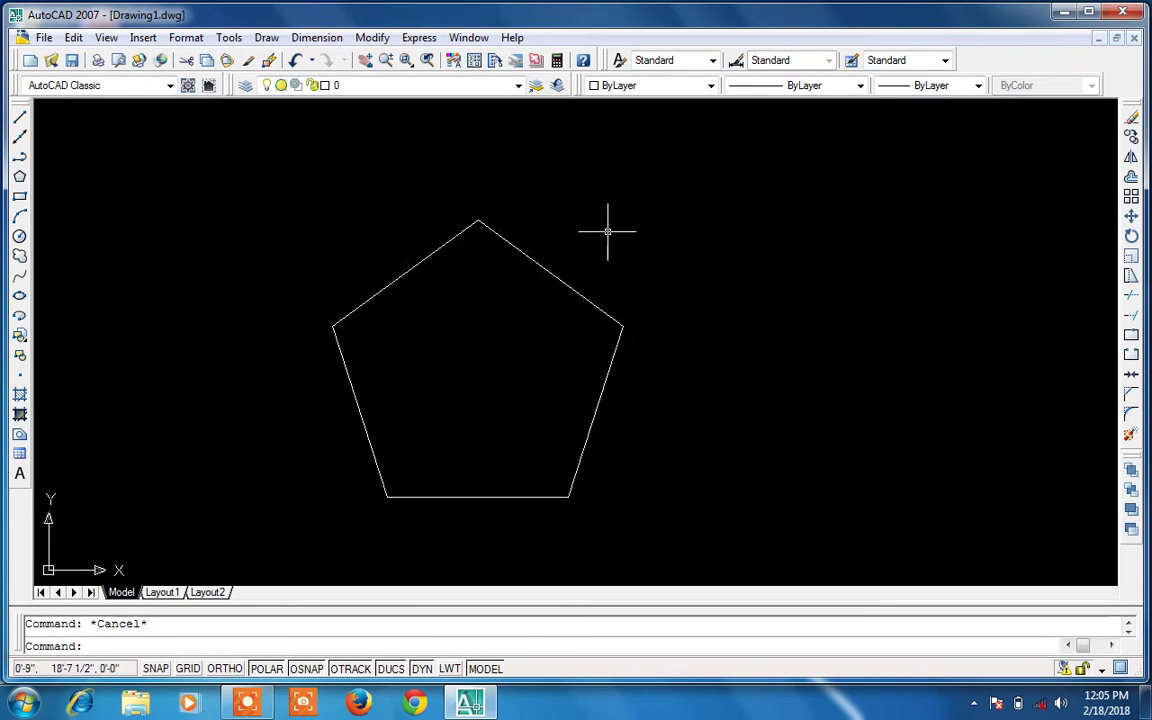
left_click(562, 281)
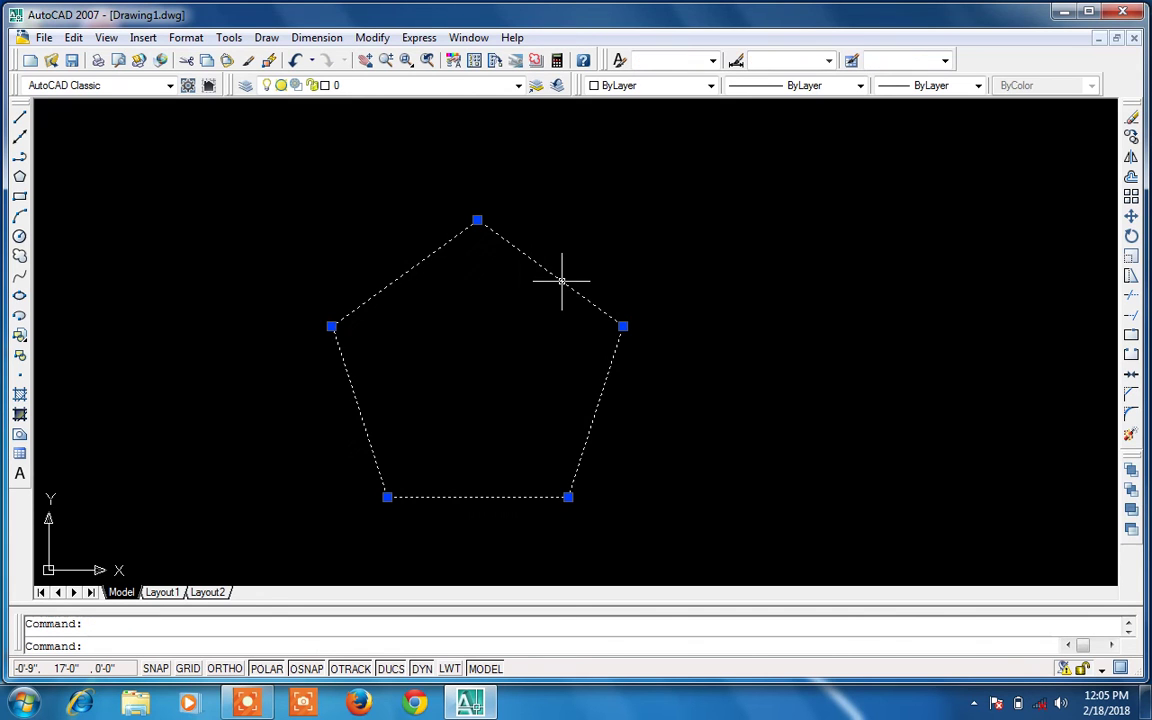
key("Delete")
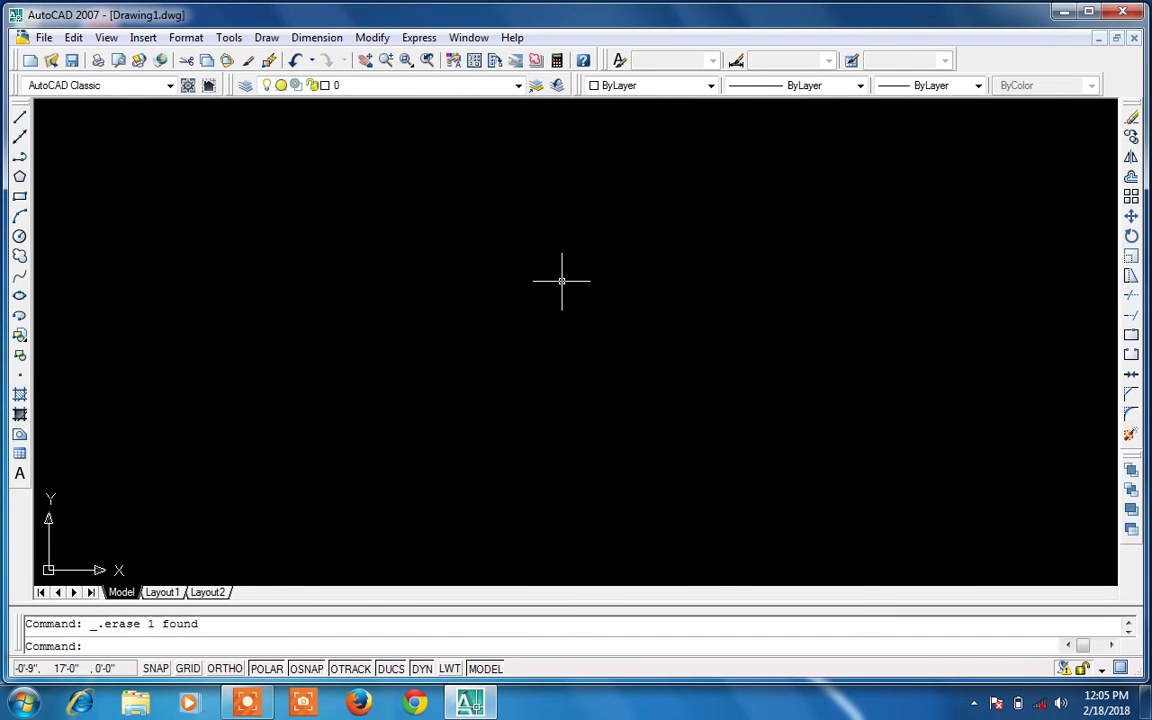
type("pol")
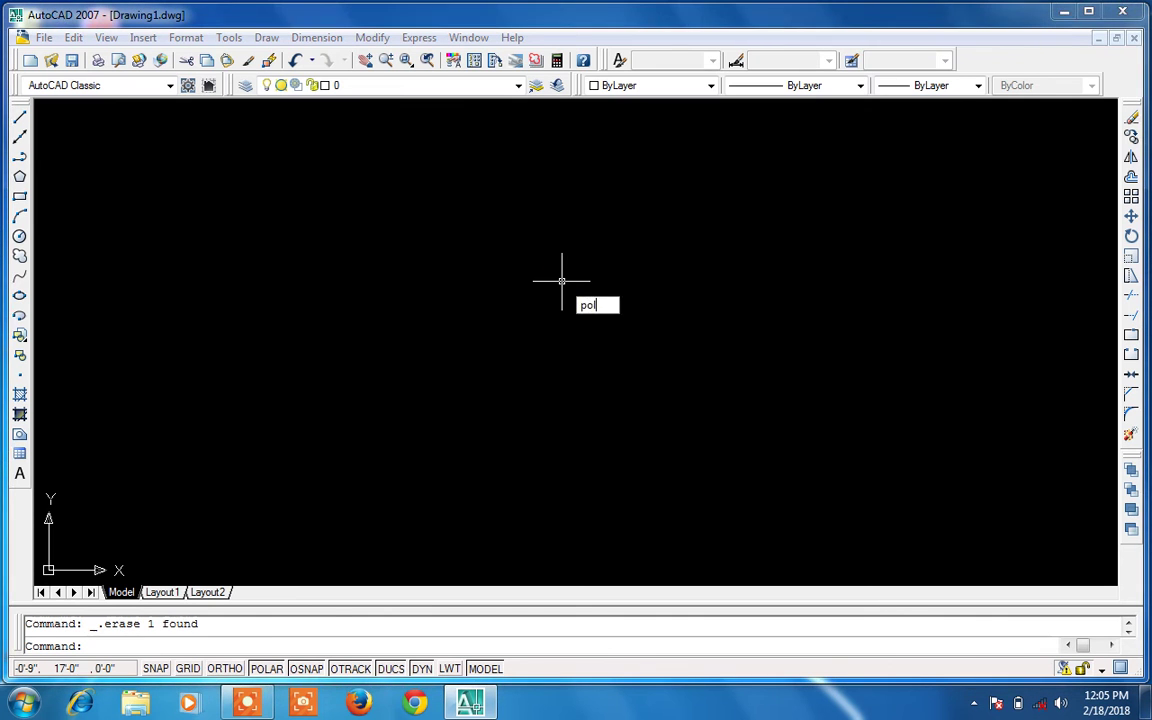
key("Return")
key("Return")
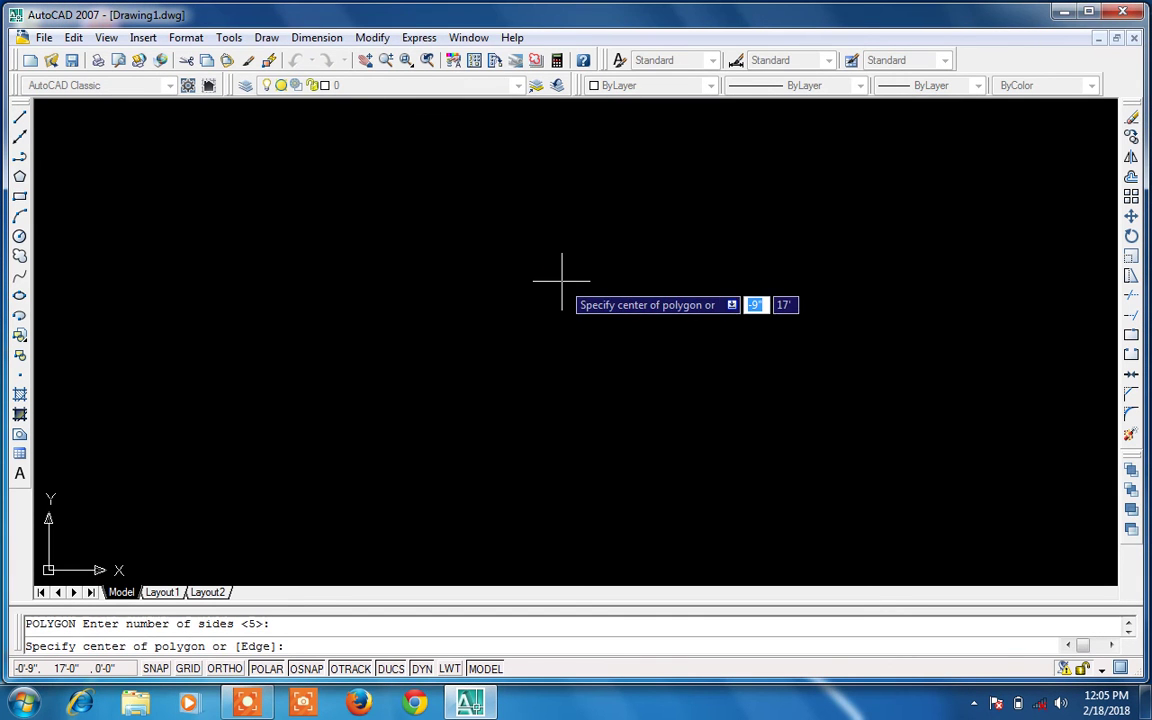
left_click(561, 281)
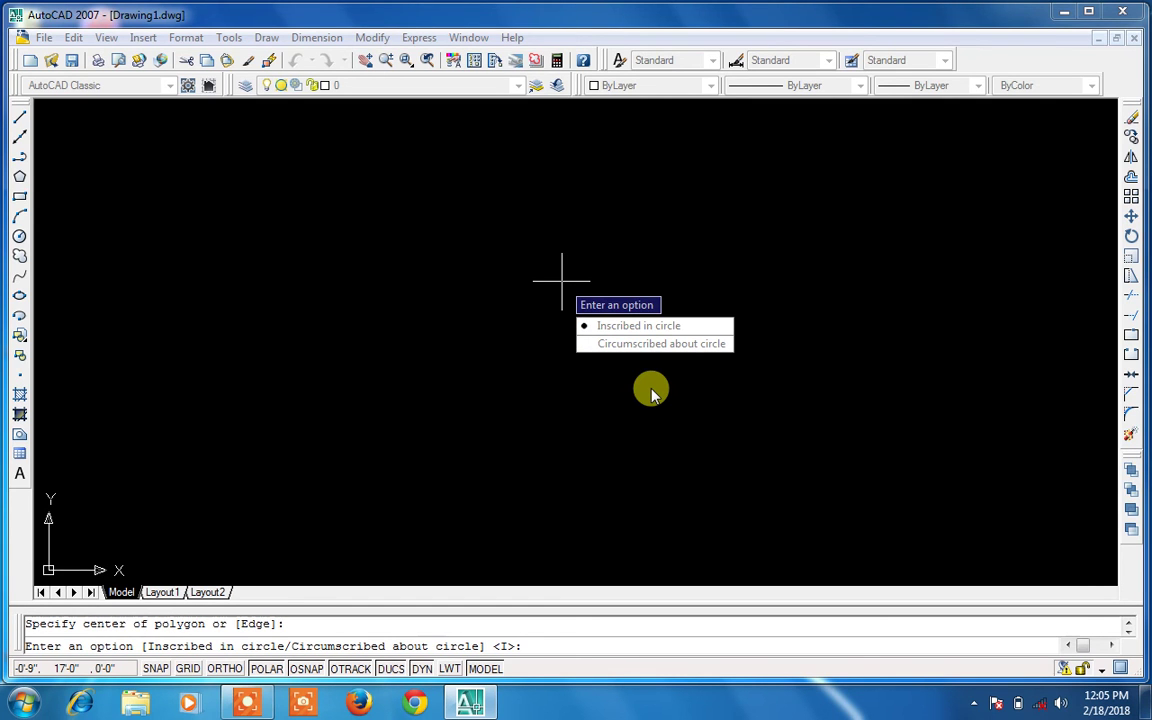
key("Escape")
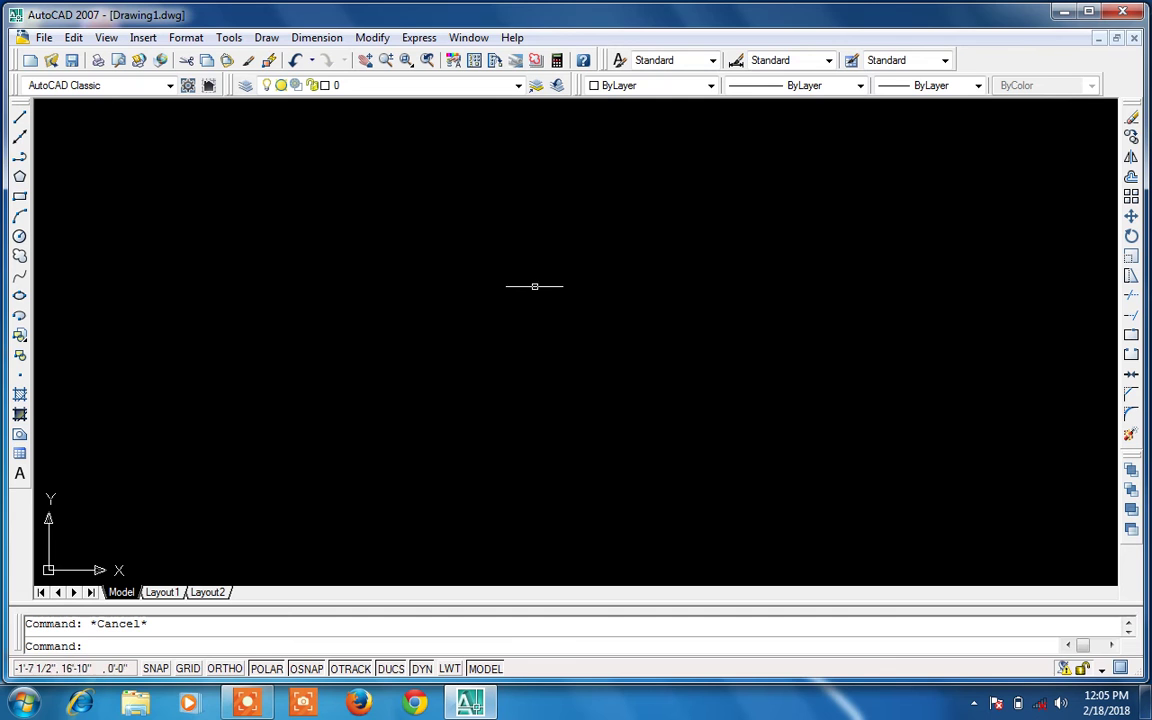
type("c")
key("Return")
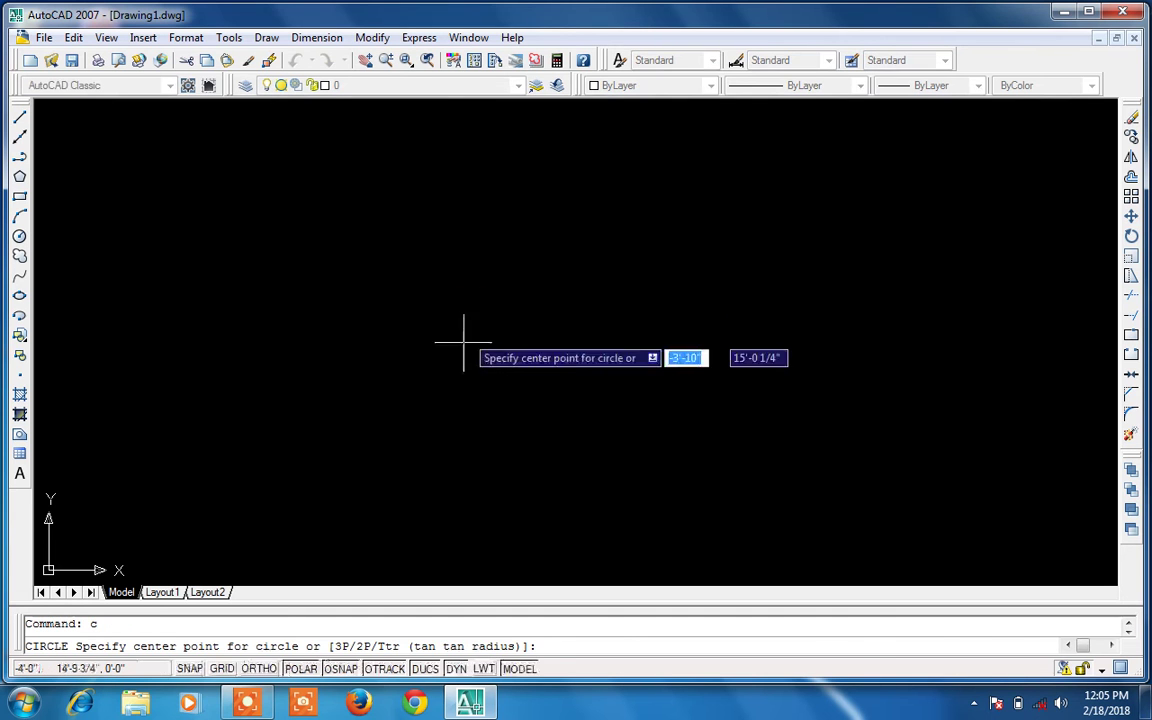
left_click(454, 374)
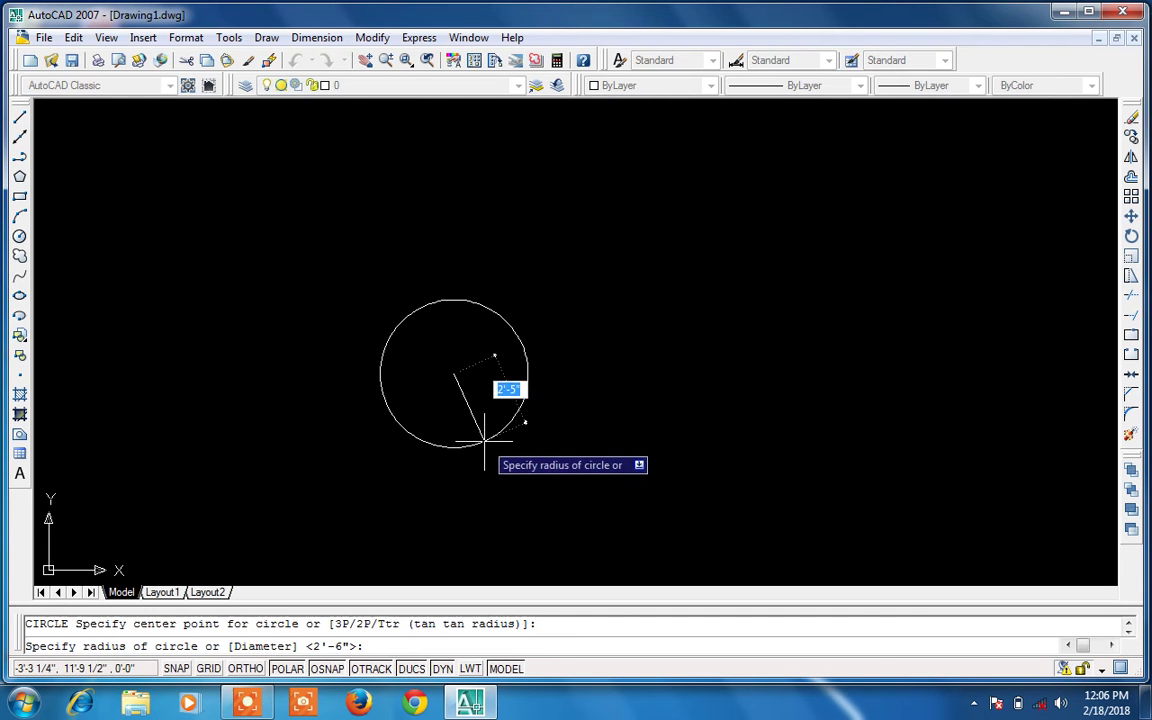
type("d")
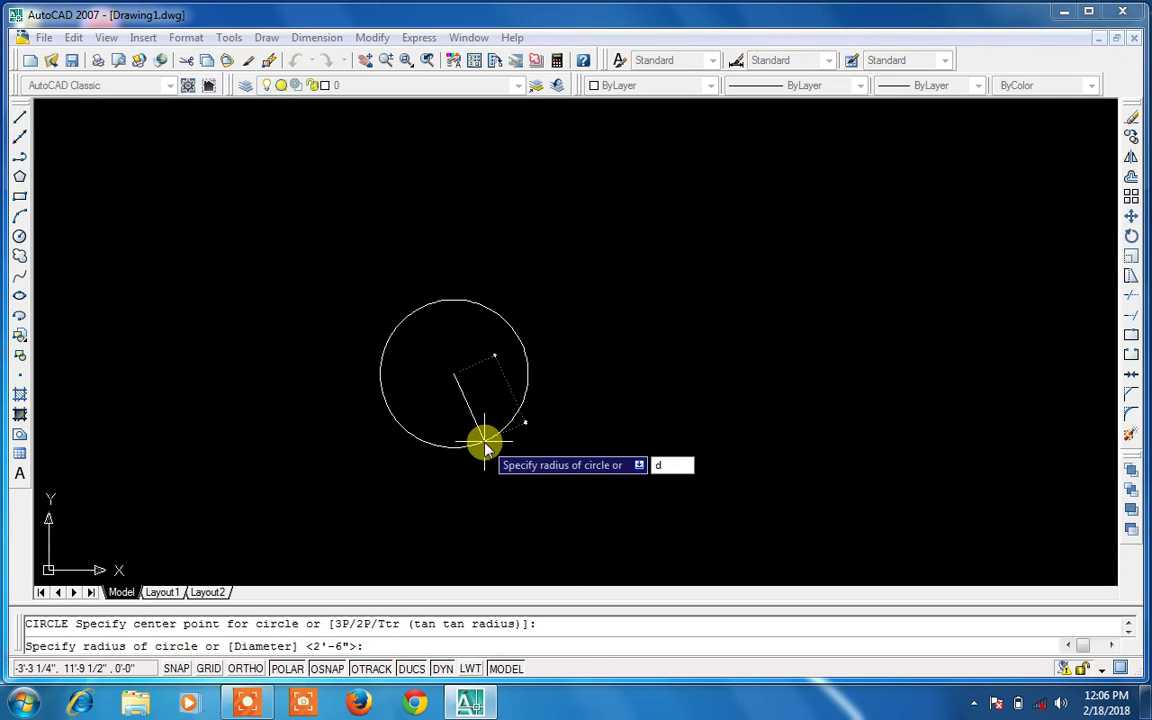
key("Return")
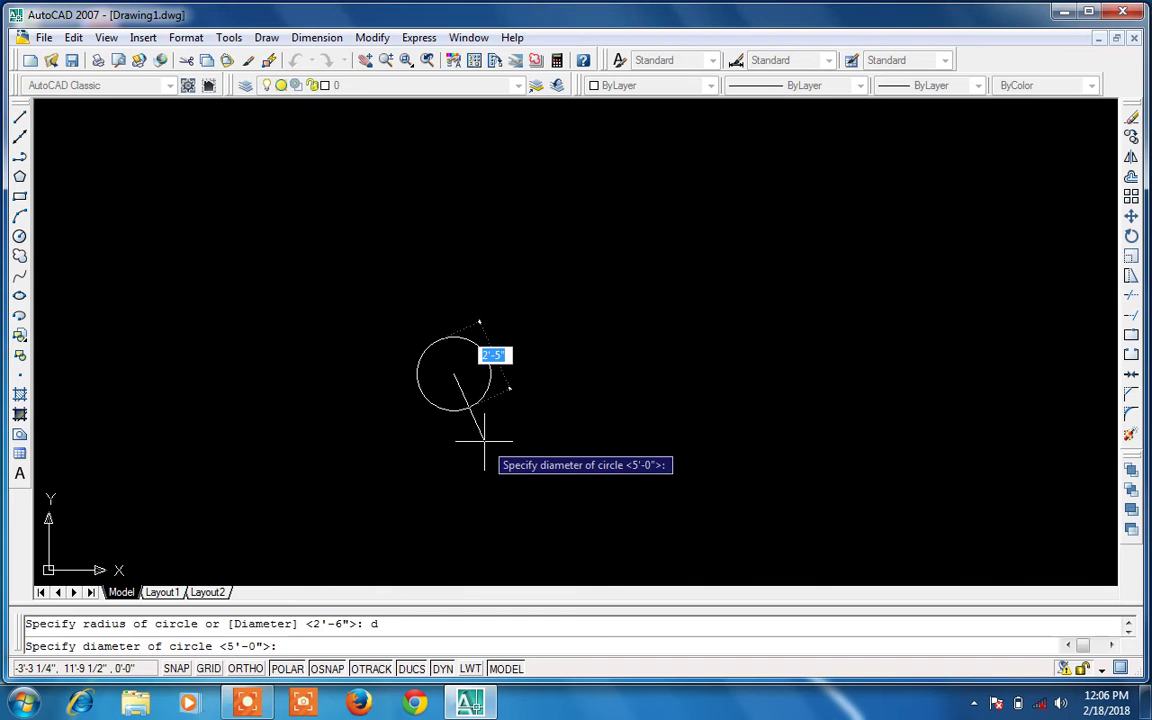
key("Escape")
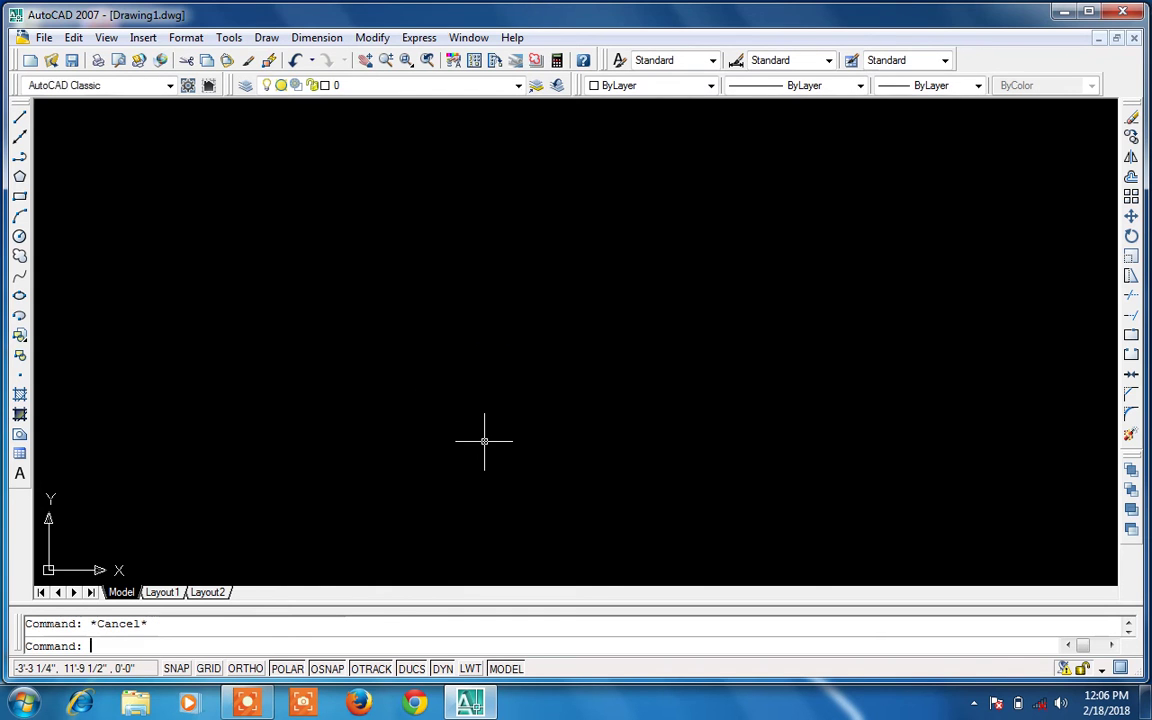
Draw a circle with a radius of 5' in the empty drawing area
type("c")
key("Return")
left_click(452, 347)
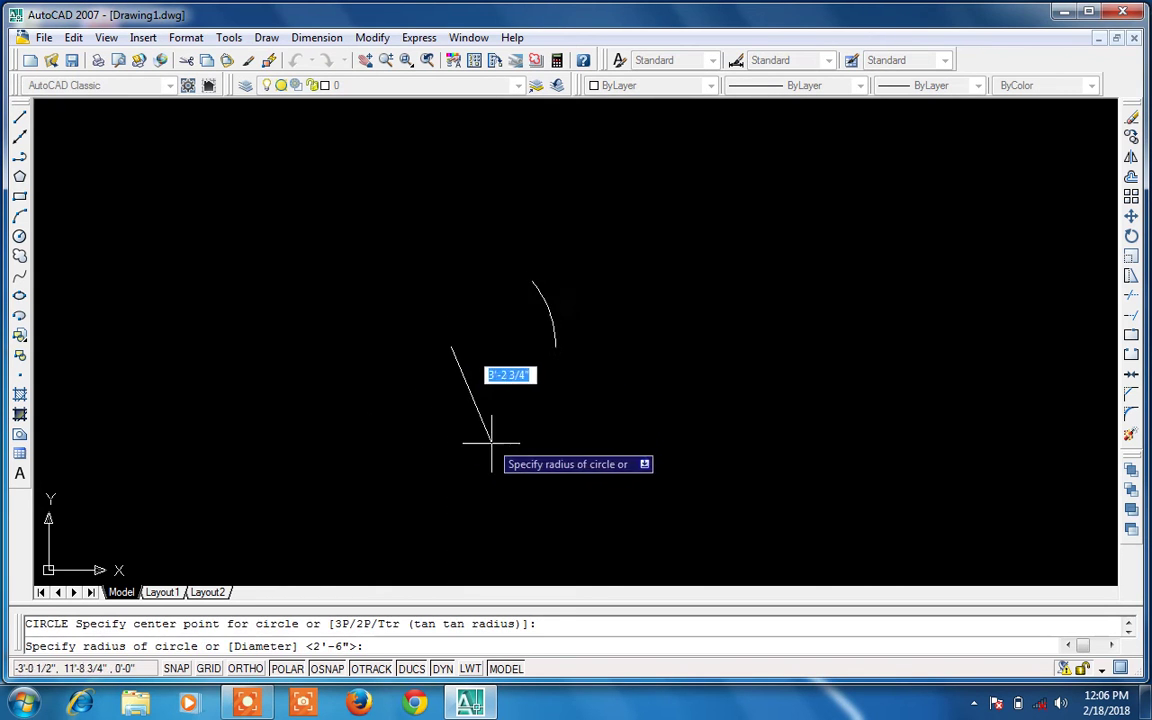
type("5'")
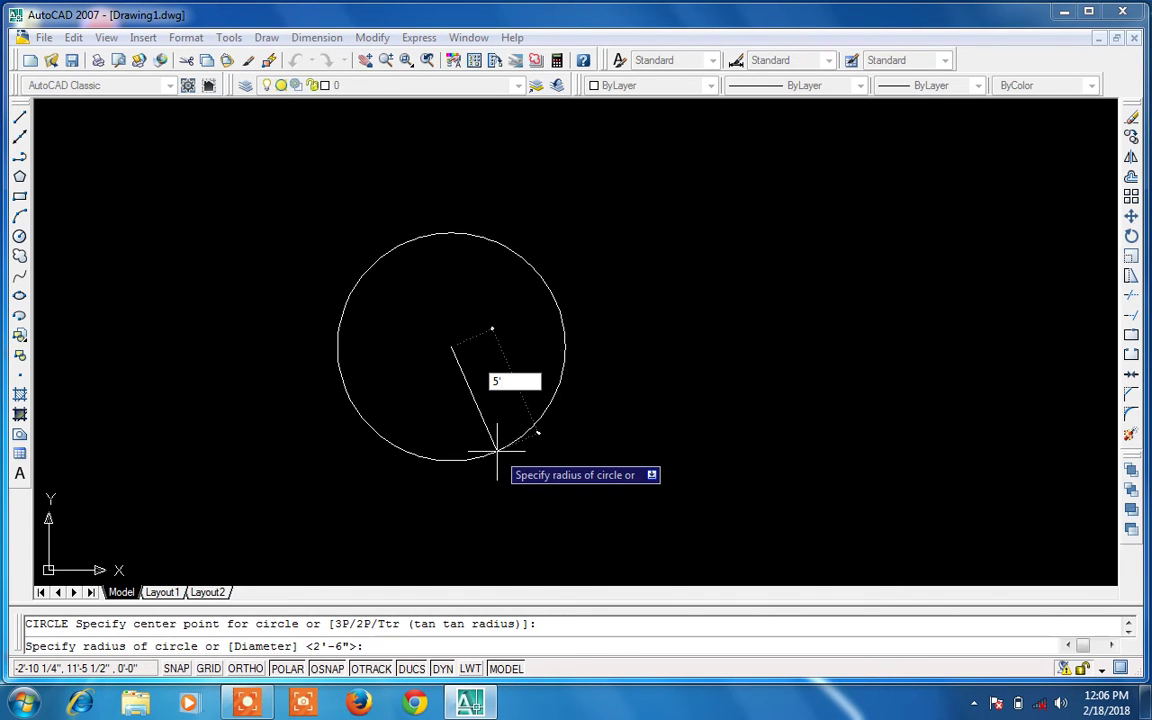
key("Return")
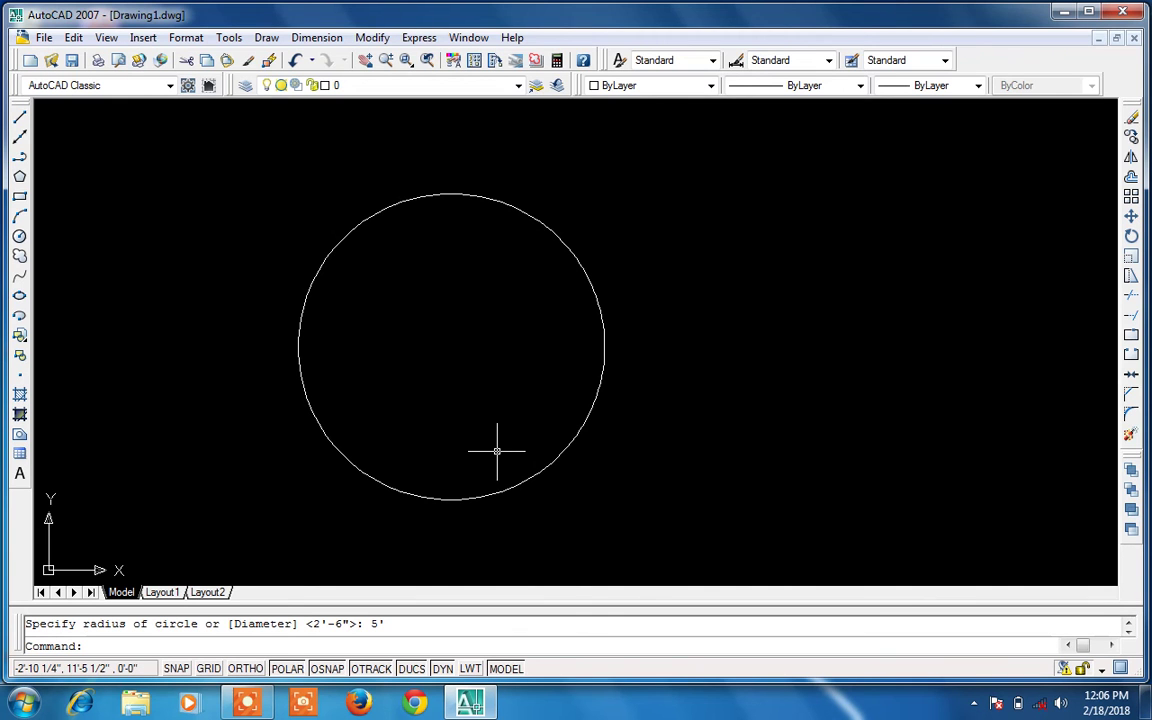
Draw a five-sided polygon centred on the circle's centre, inscribed in a circle of radius 5'
type("pol")
key("Return")
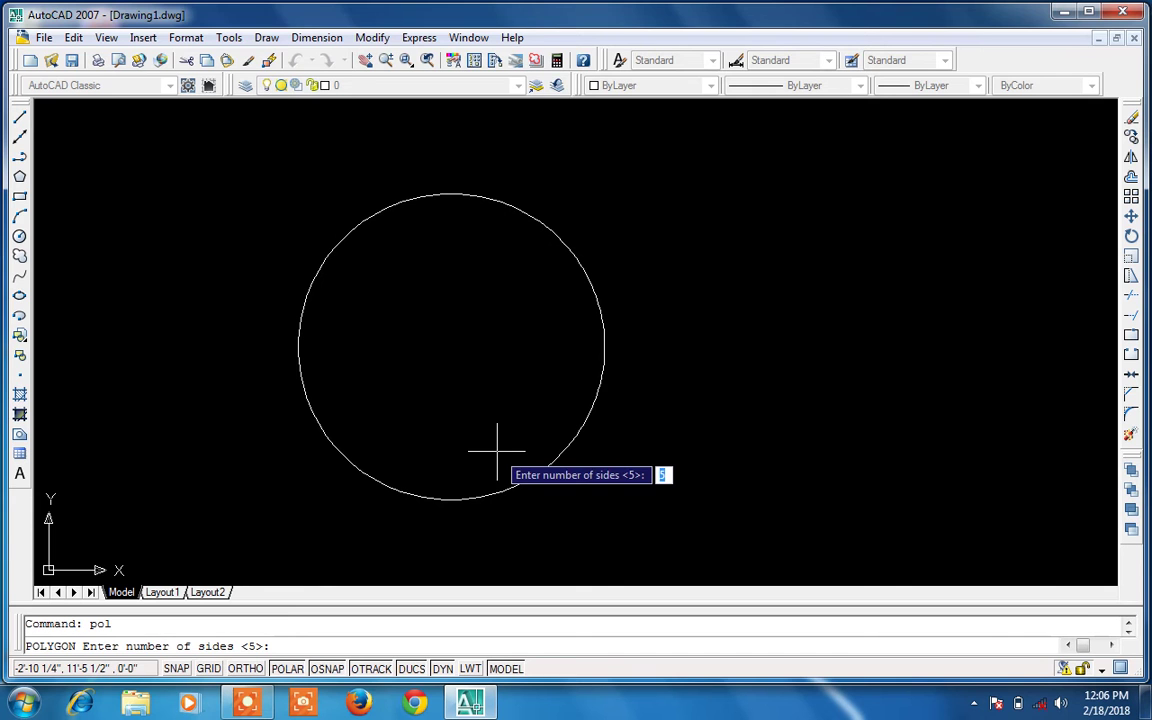
left_click(448, 378)
type("76")
key("BackSpace")
key("BackSpace")
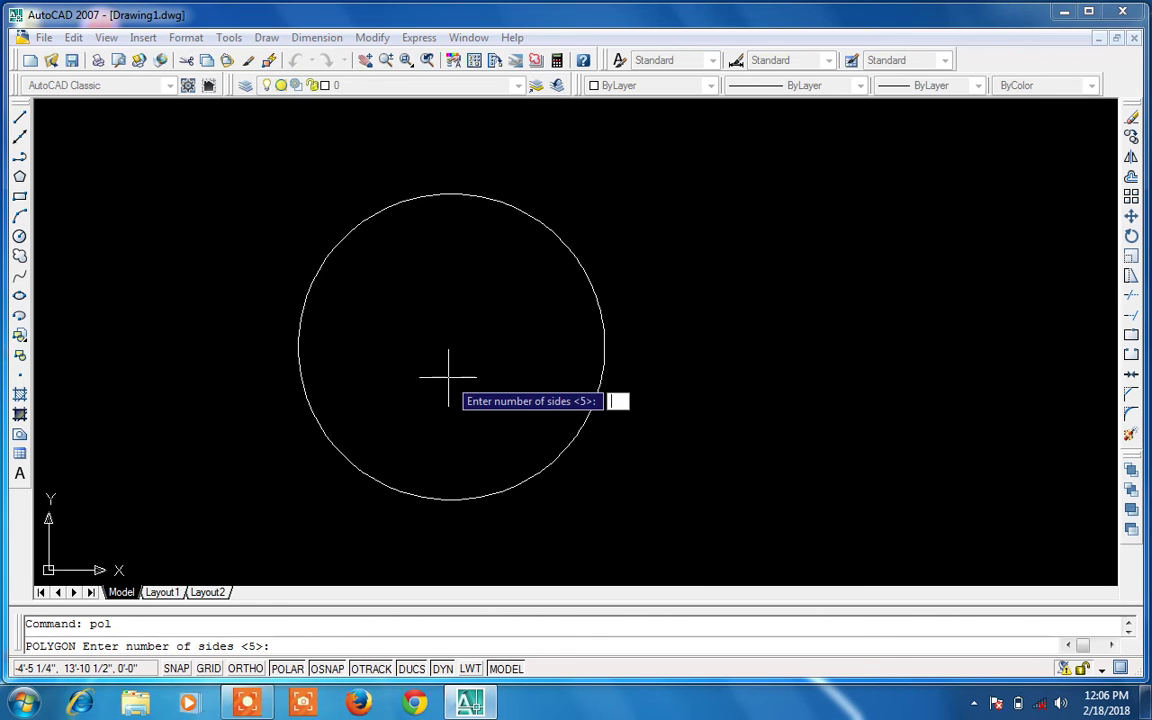
type("5")
key("Return")
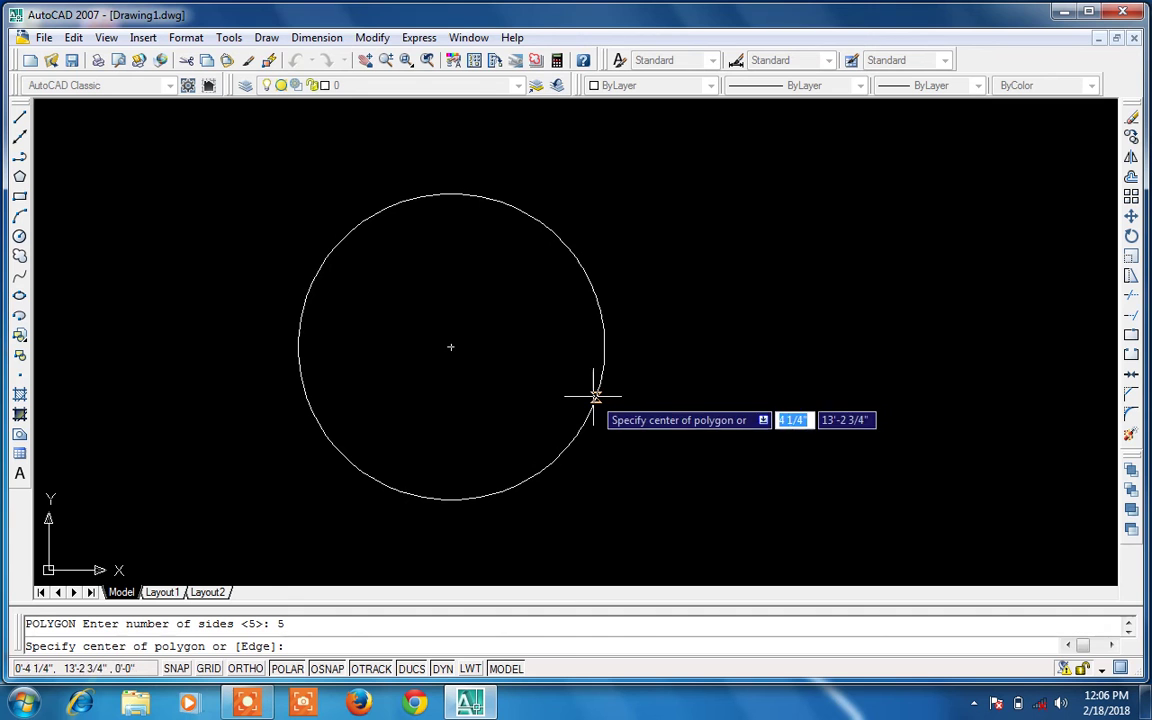
left_click(451, 347)
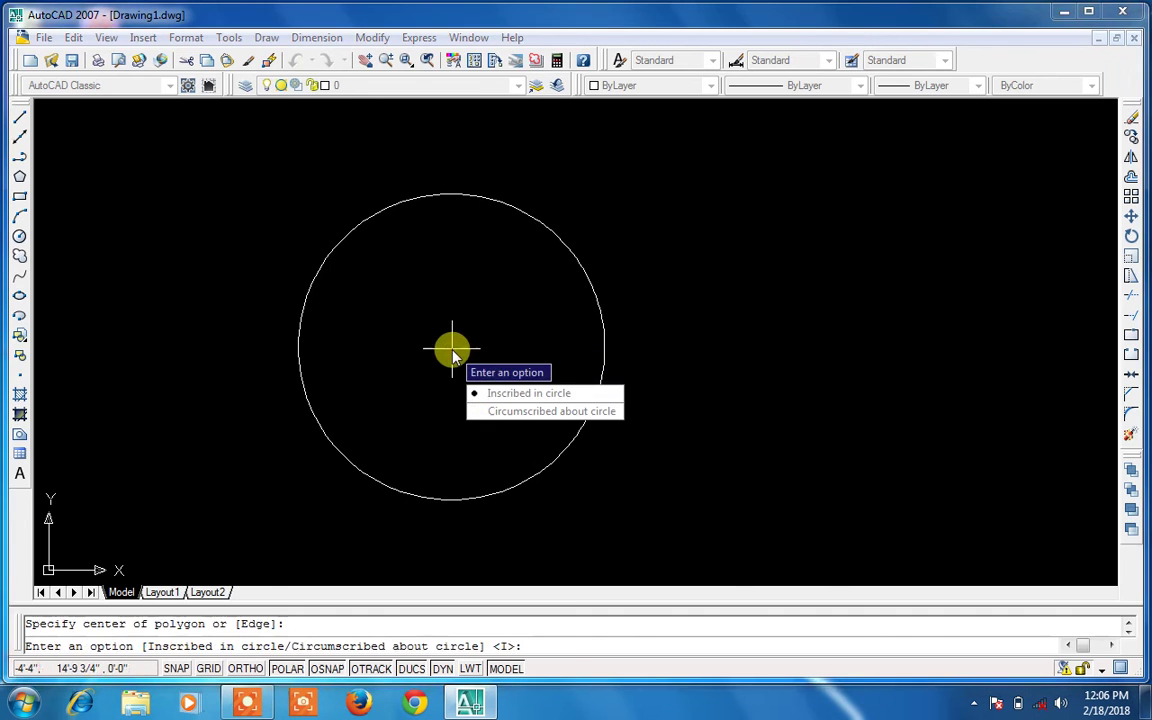
left_click(507, 396)
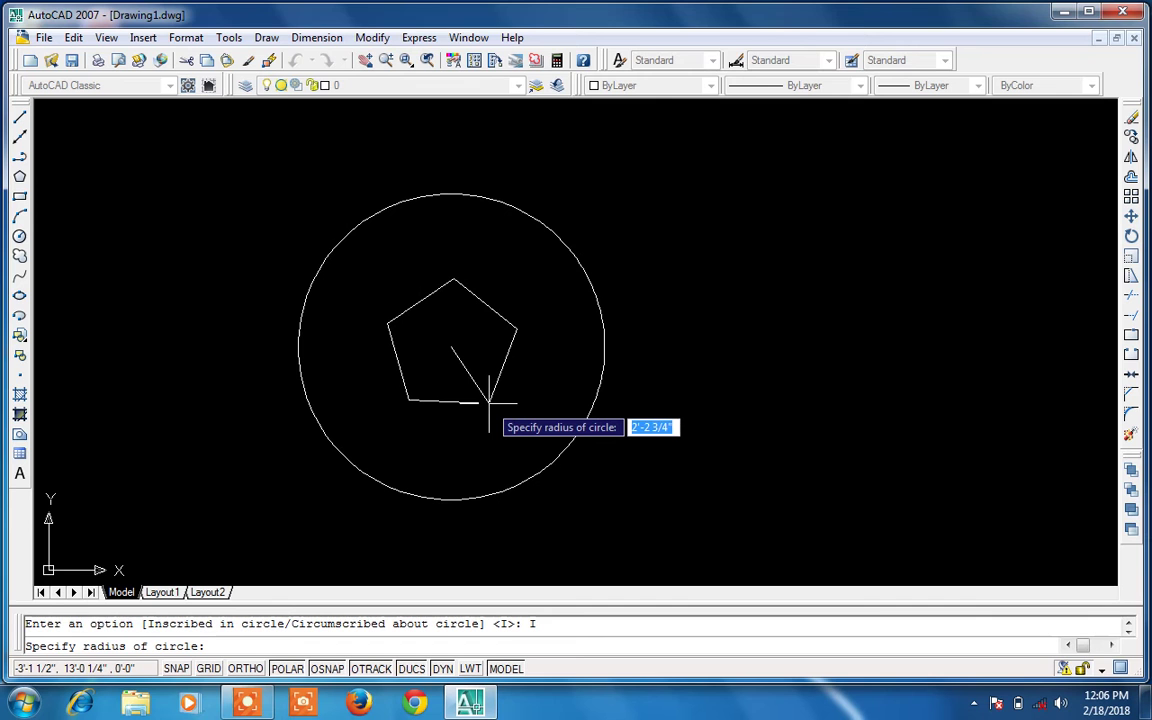
type("5'")
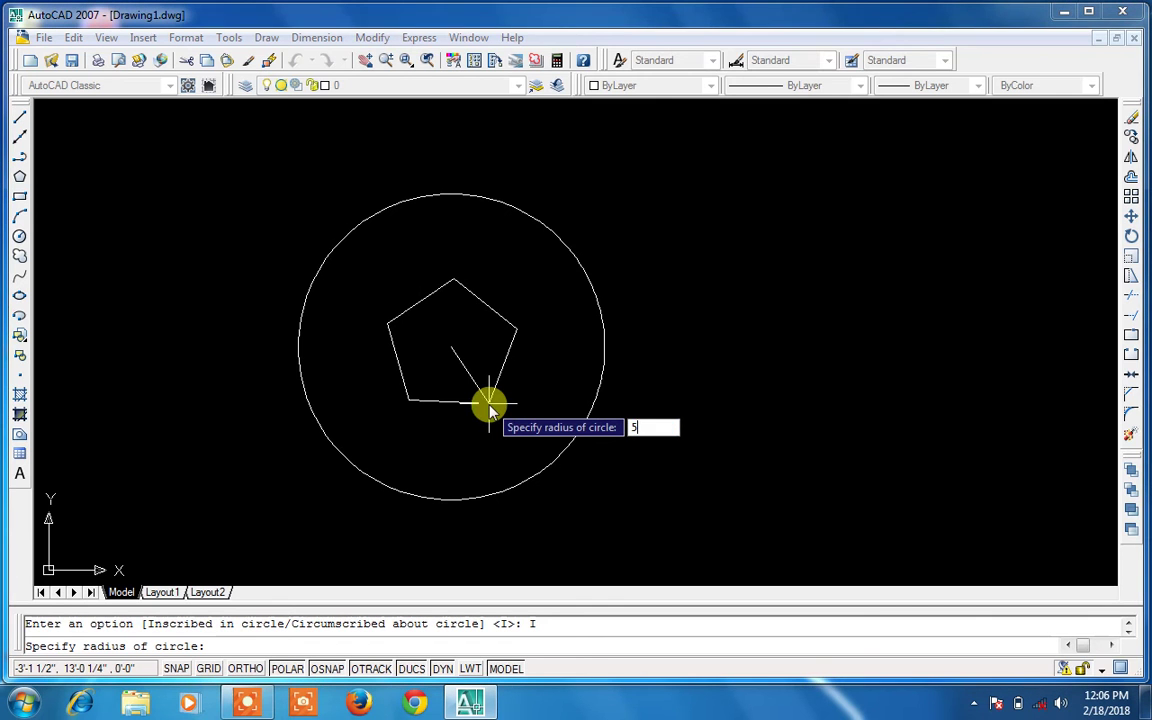
key("Return")
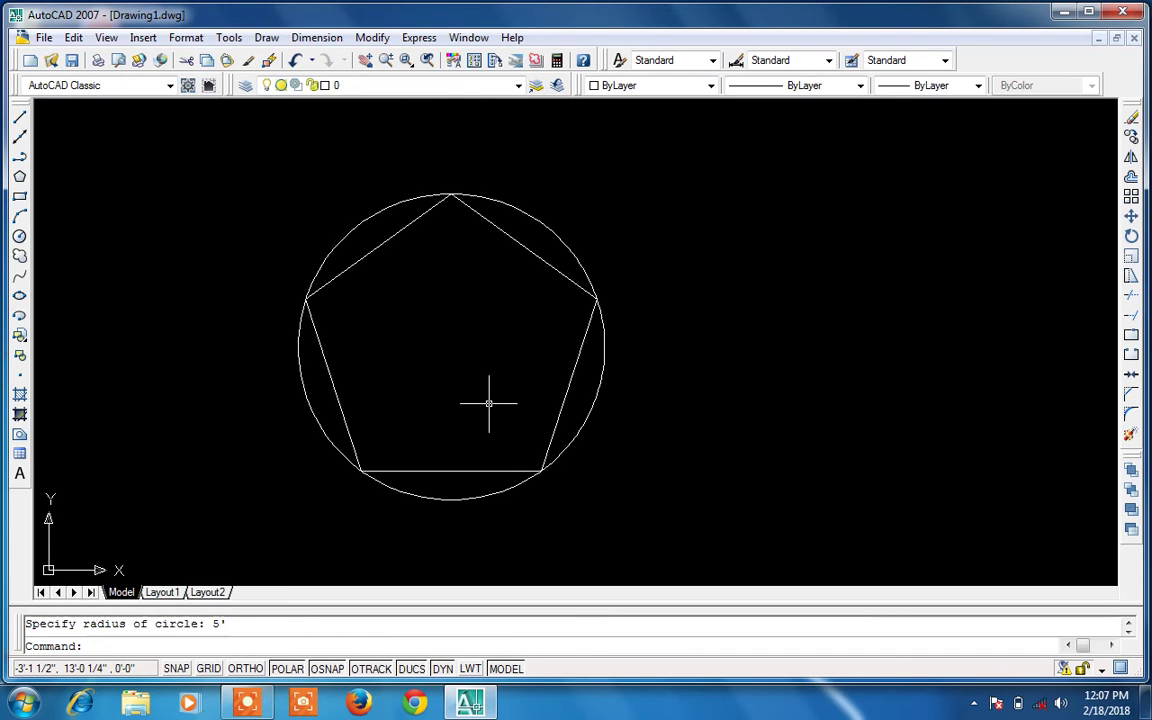
key("Escape")
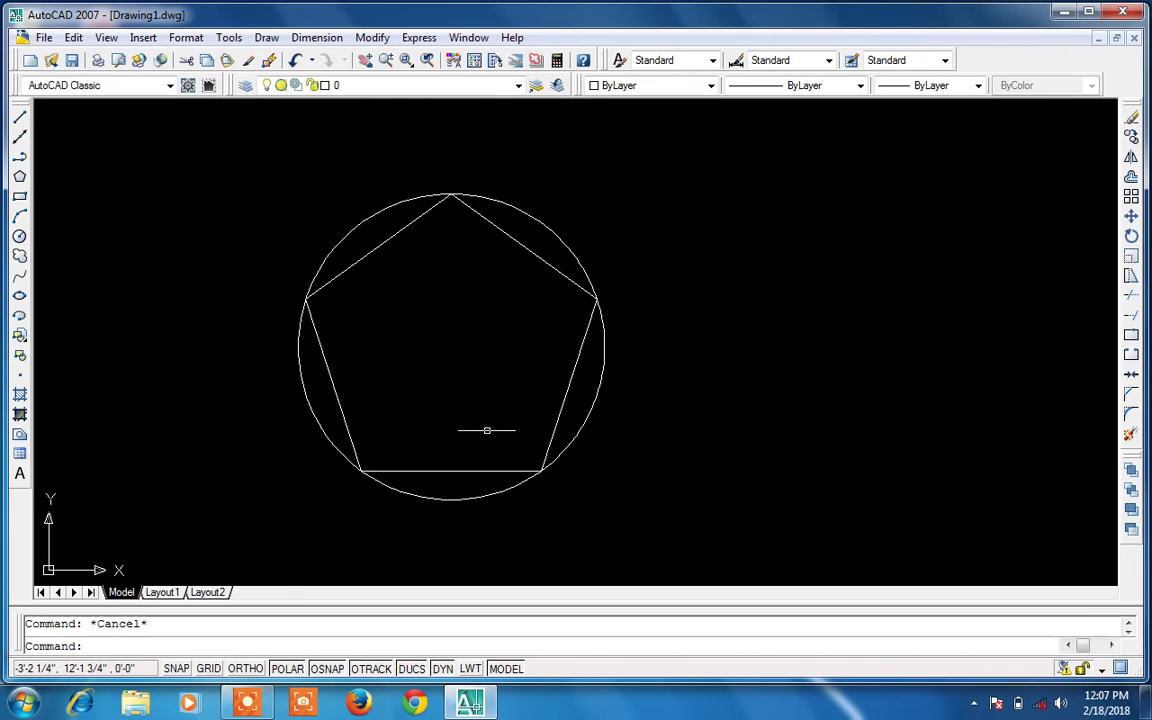
Replace the pentagon with an eight-sided polygon centred on the circle's centre and inscribed in a 5' radius
left_click(482, 470)
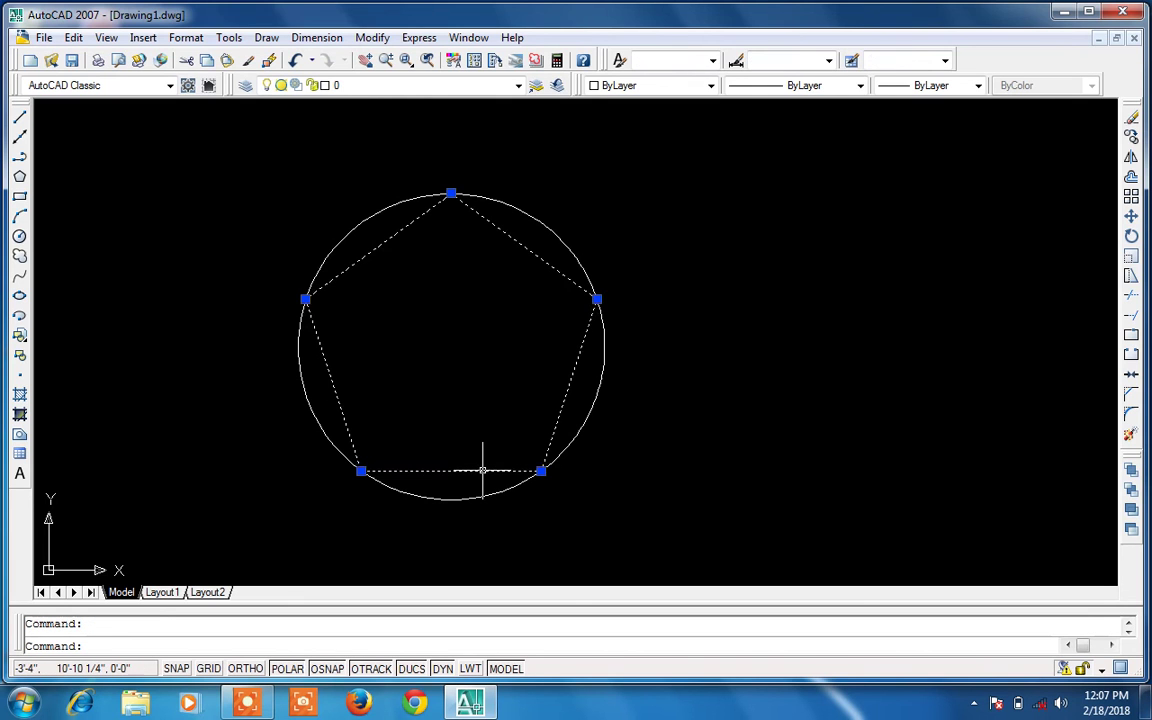
key("Delete")
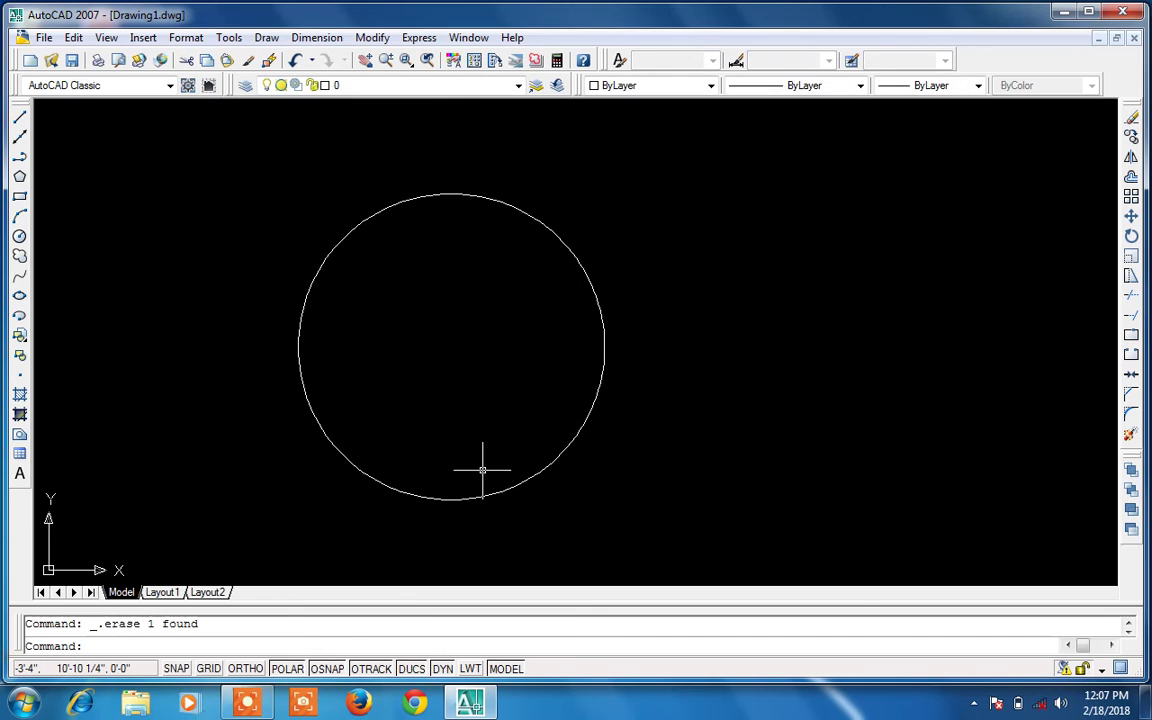
type("pol")
key("Return")
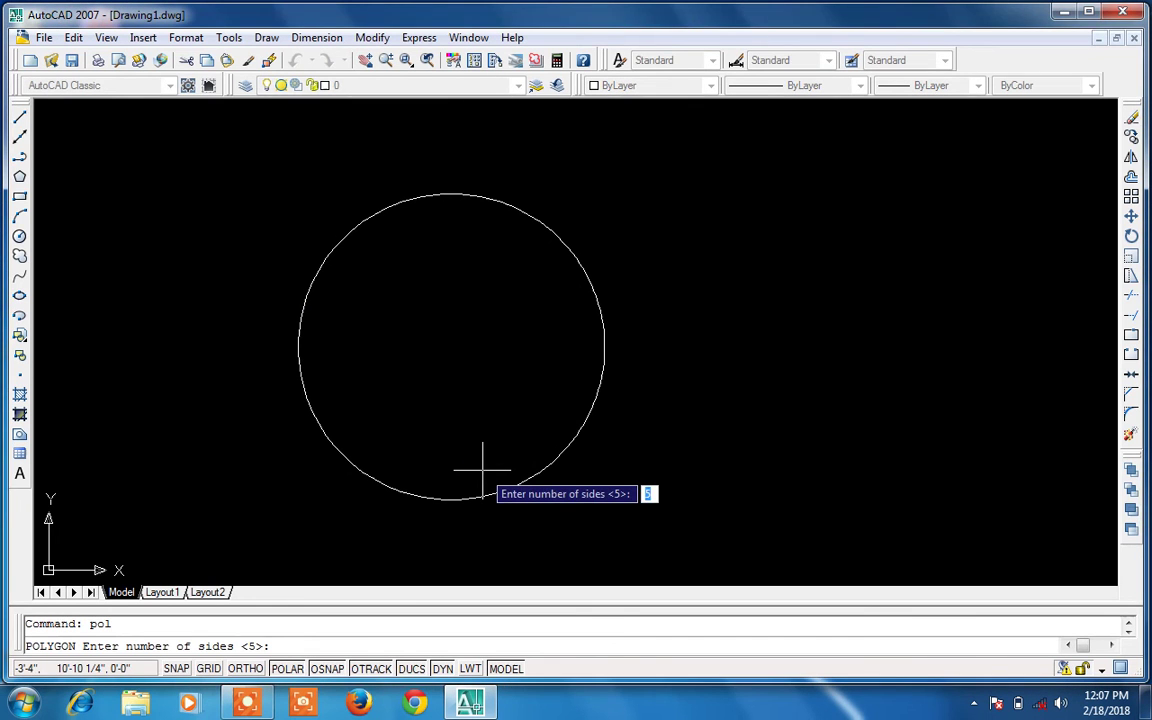
type("8")
key("Return")
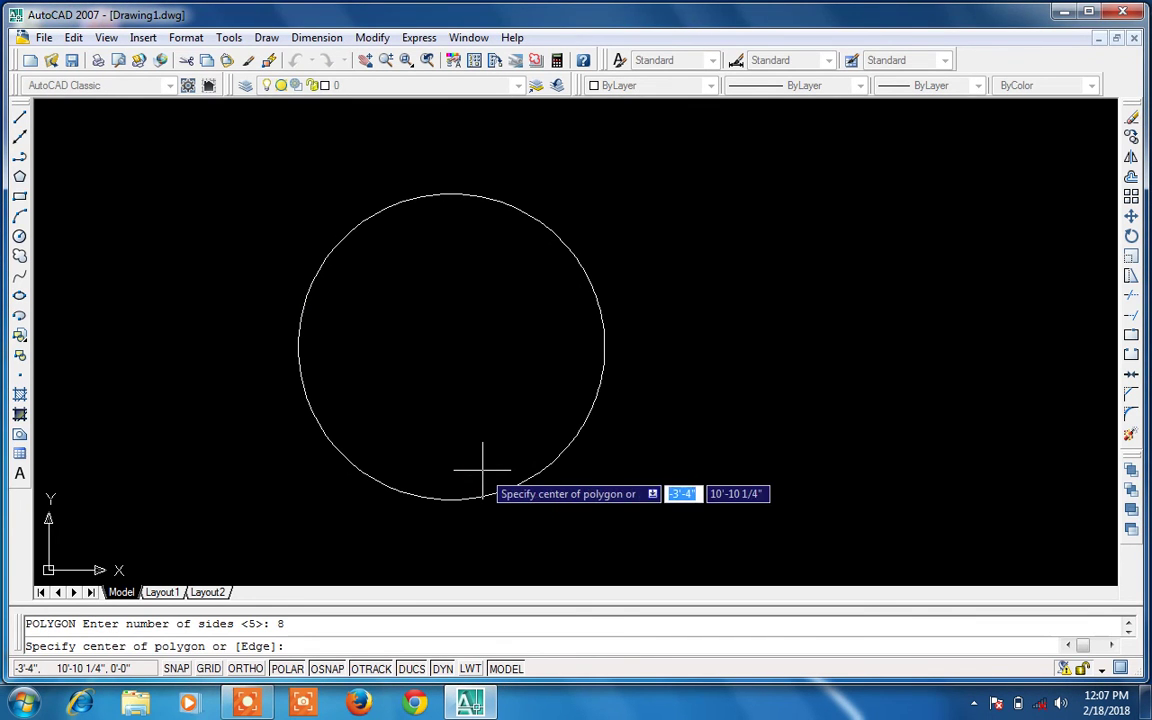
left_click(451, 347)
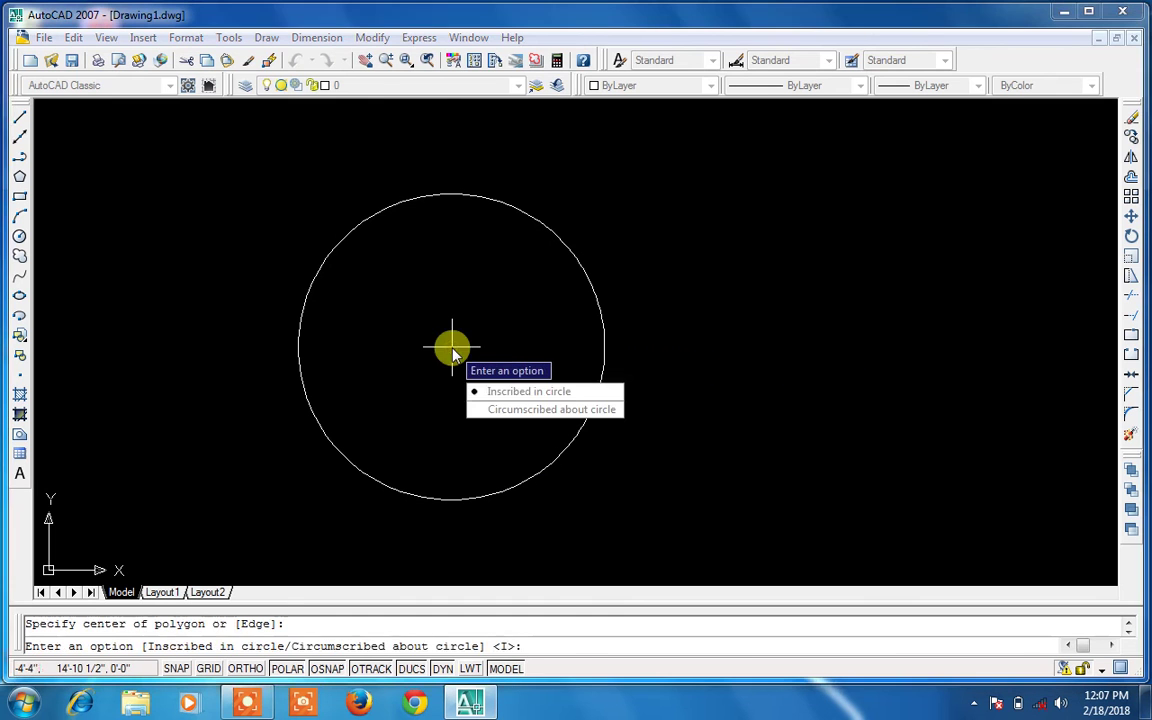
left_click(494, 394)
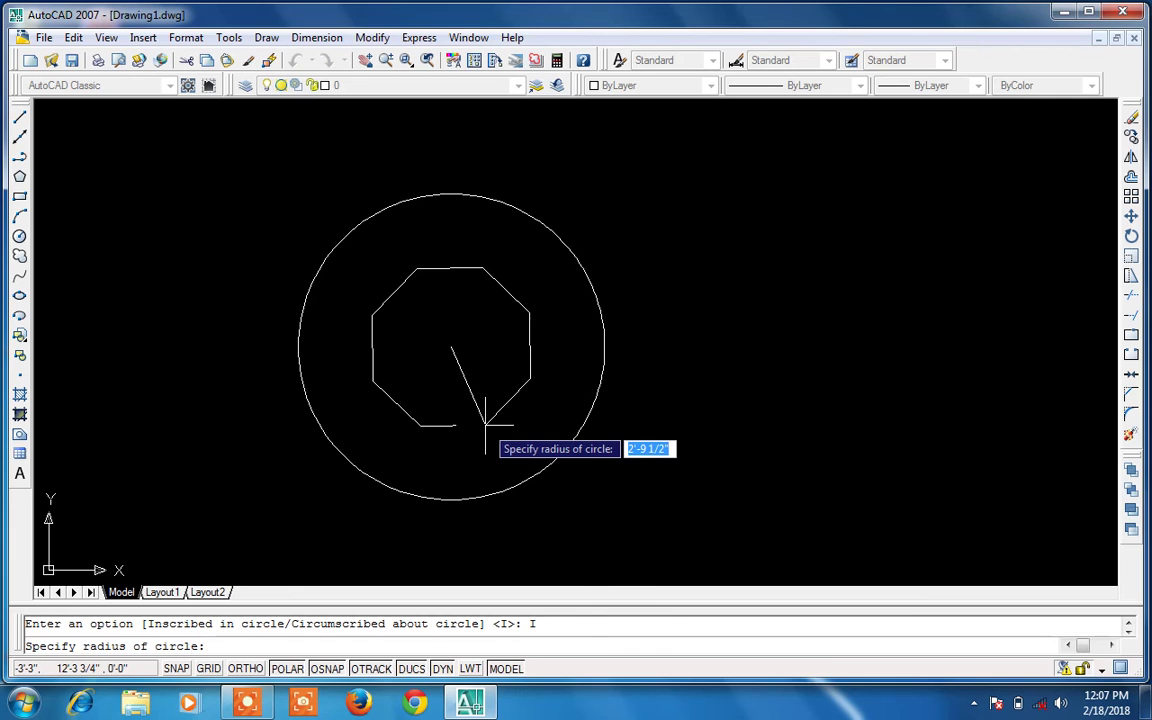
type("5'")
key("Return")
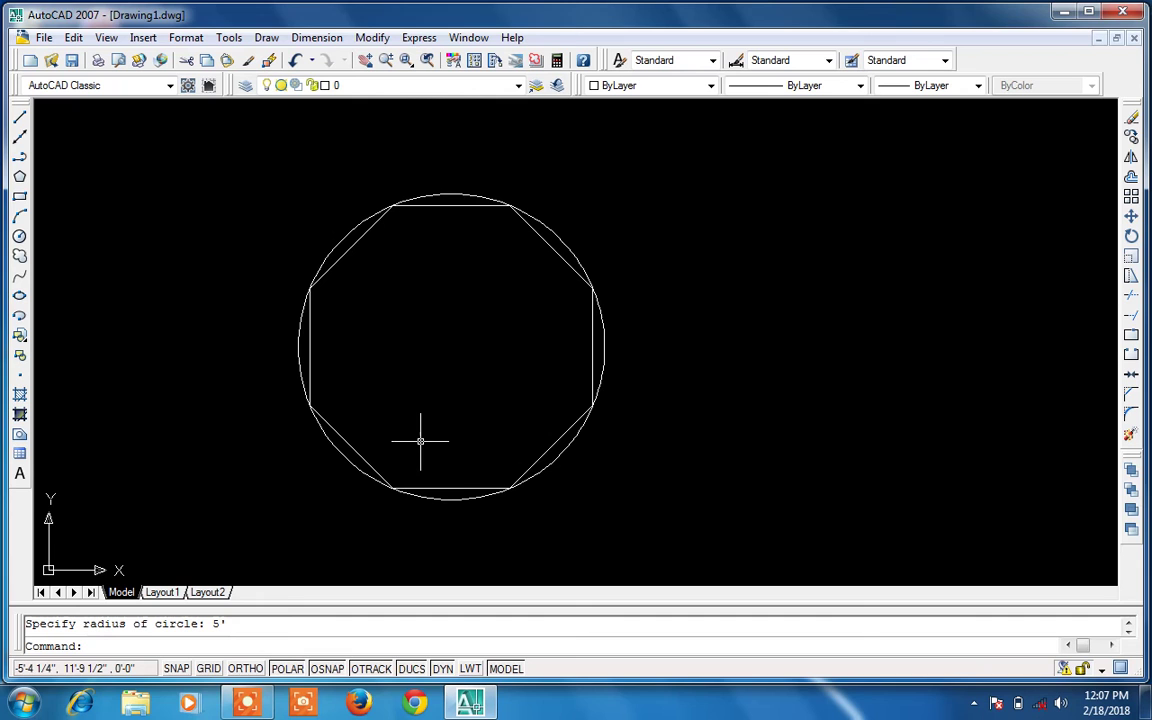
Draw an eight-sided polygon centred on the circle's centre, circumscribed about a circle of radius 5'
type("pol")
key("Return")
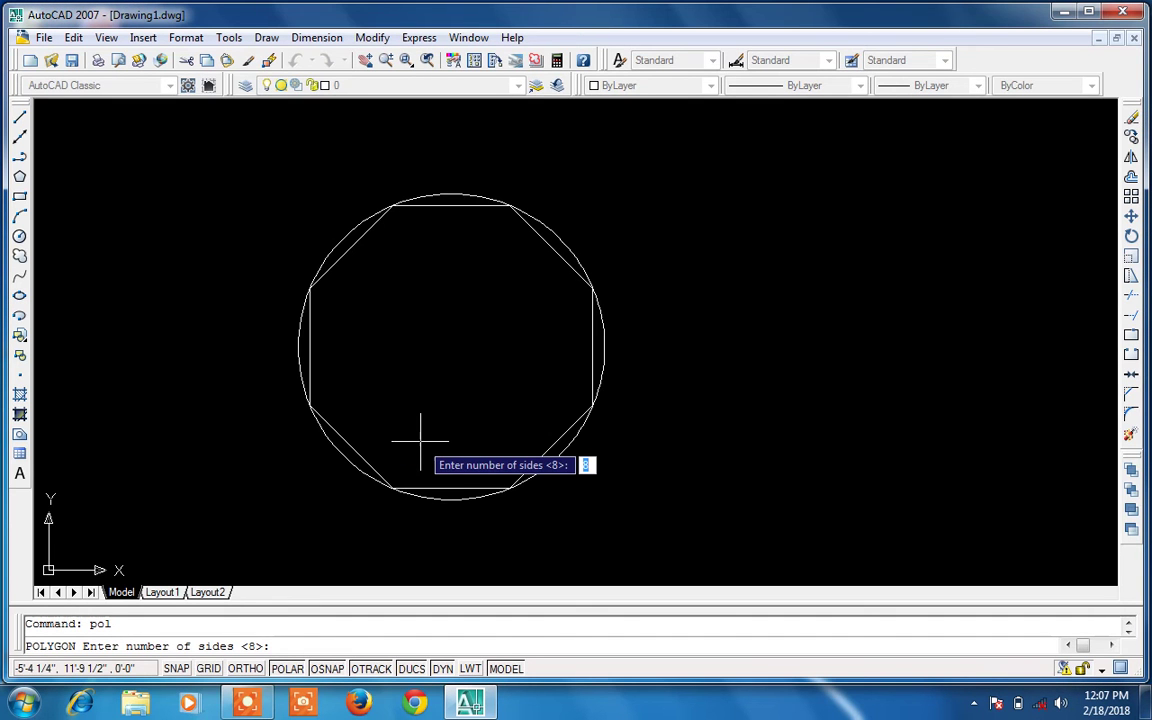
key("Return")
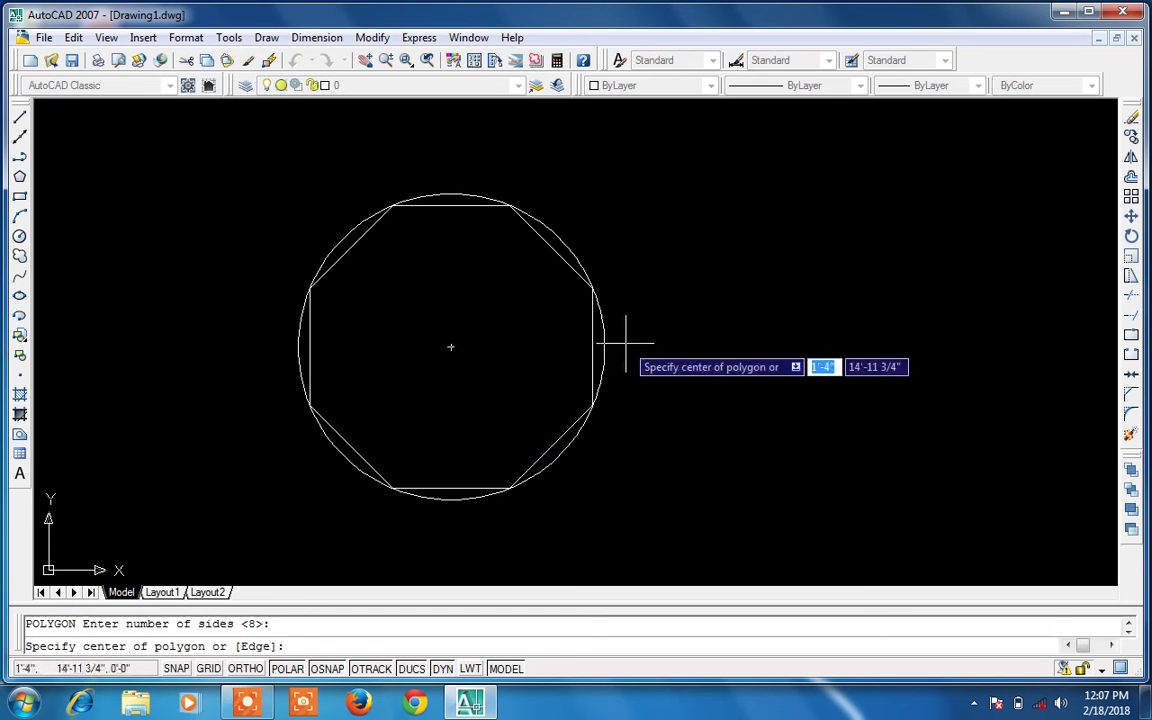
left_click(450, 346)
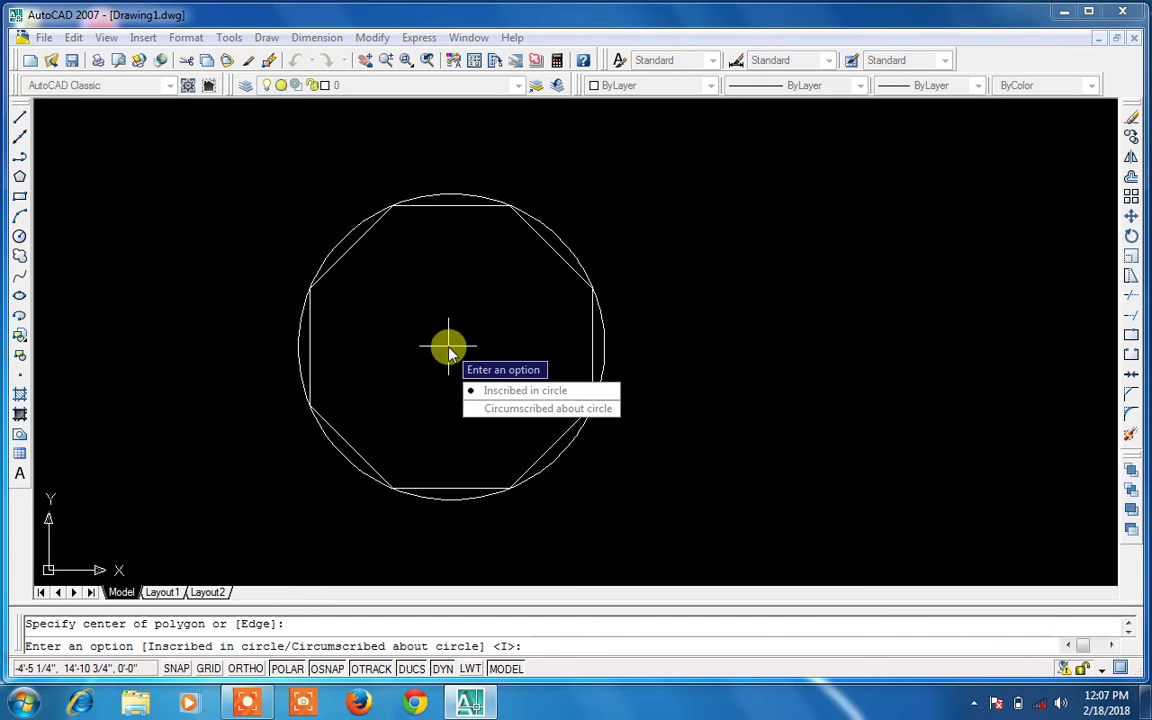
left_click(572, 410)
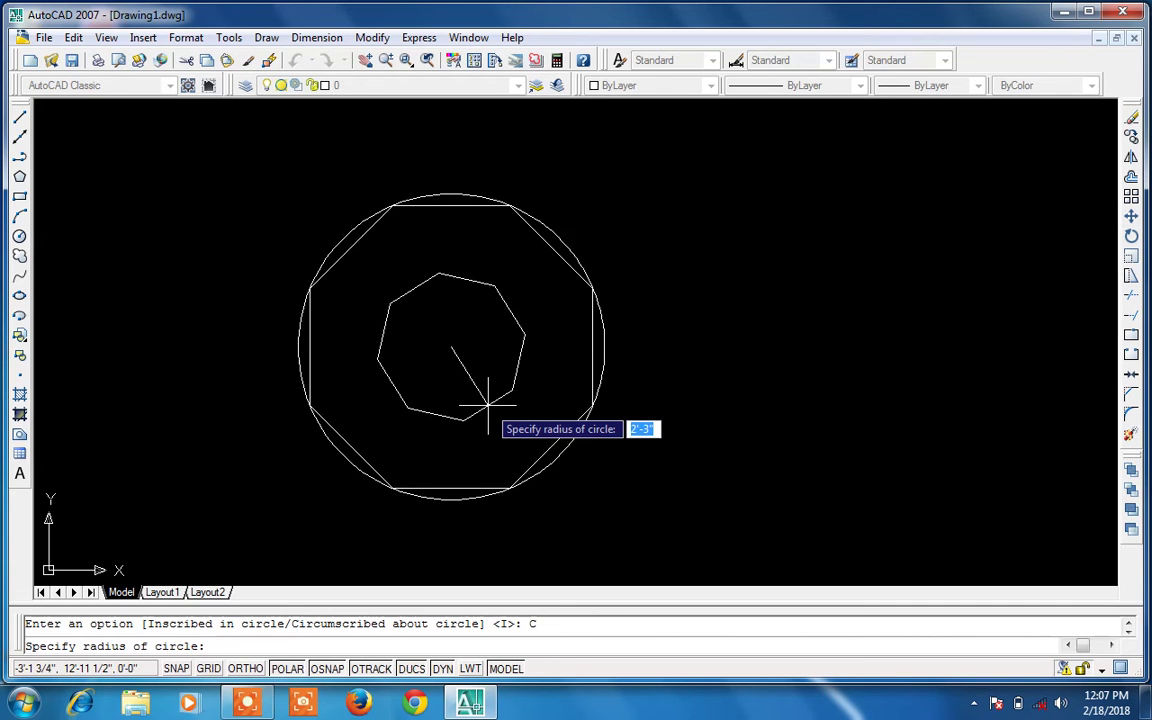
type("5")
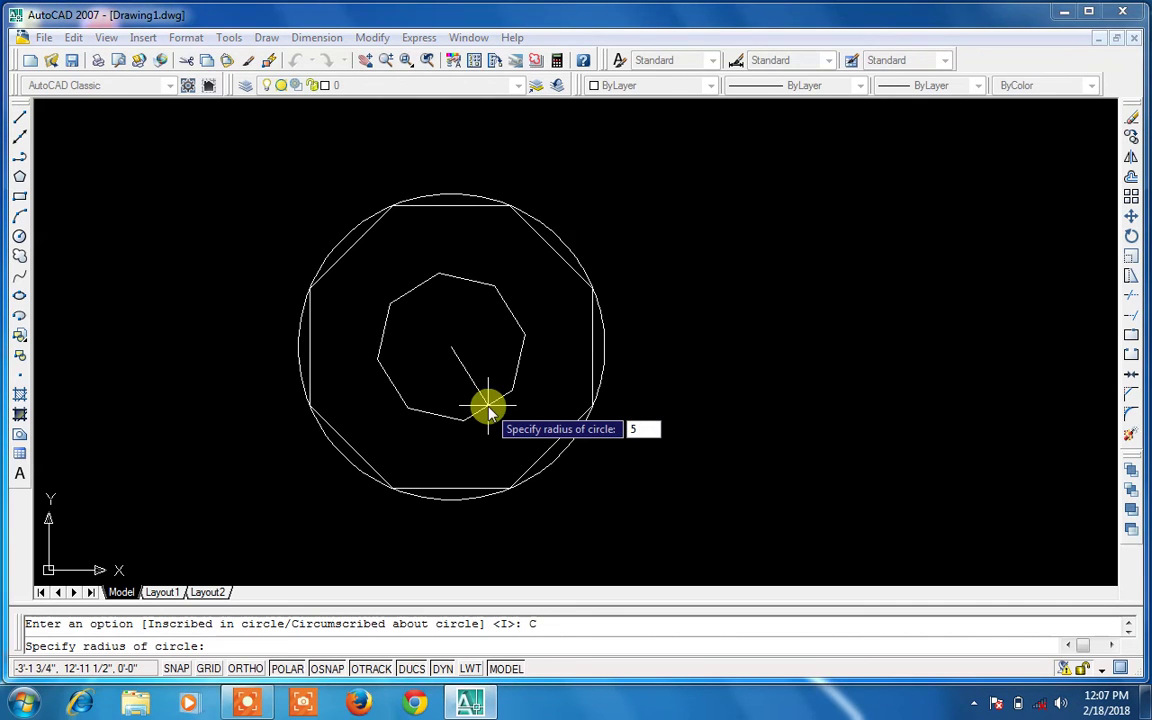
type("'")
key("Return")
Delete the circle together with both octagons from the drawing
scroll(604, 289, "up", 8)
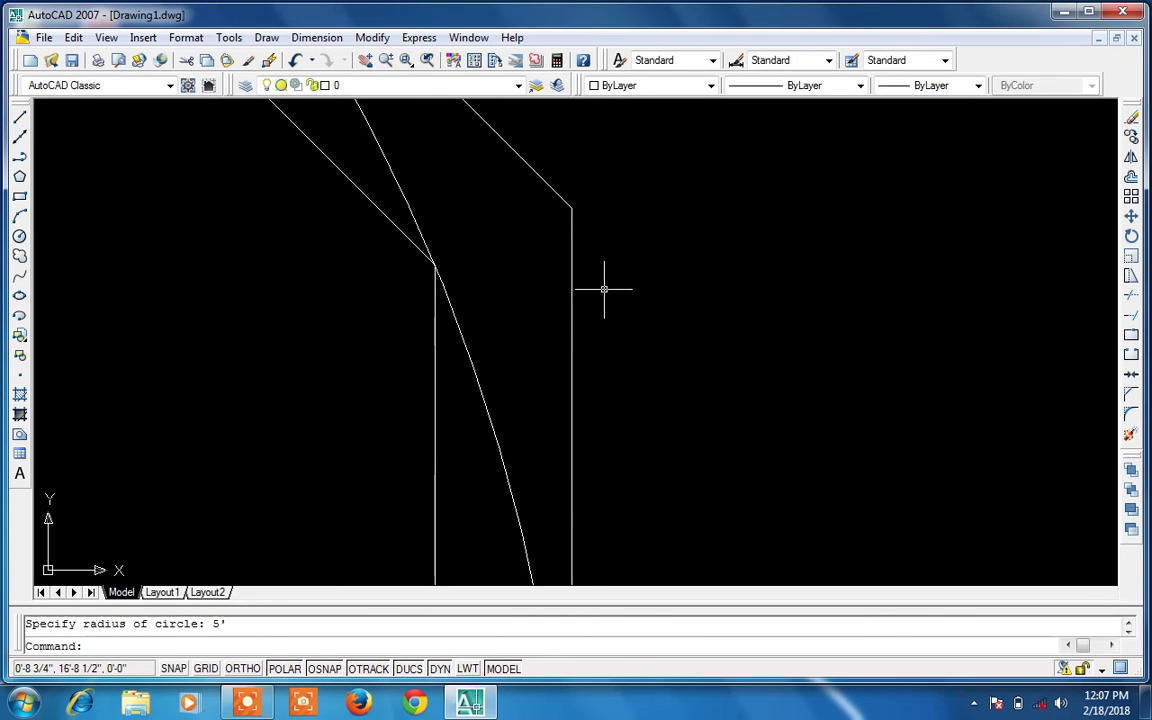
scroll(604, 289, "down", 6)
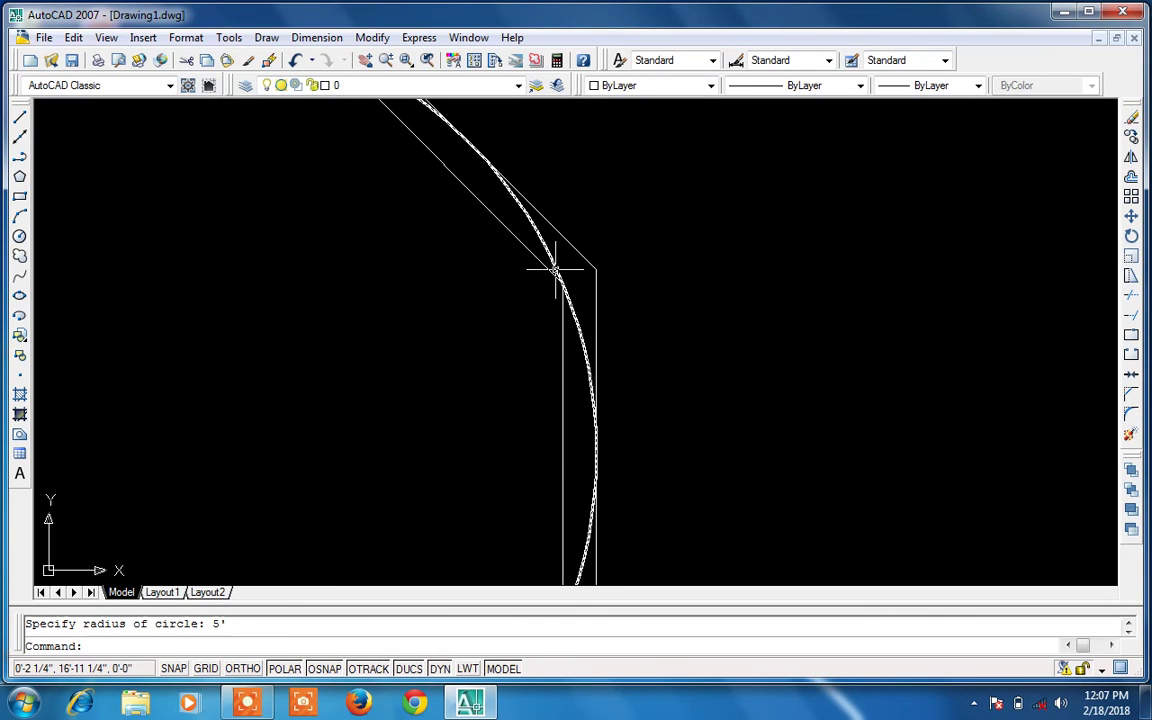
scroll(555, 270, "down", 5)
scroll(555, 270, "up", 4)
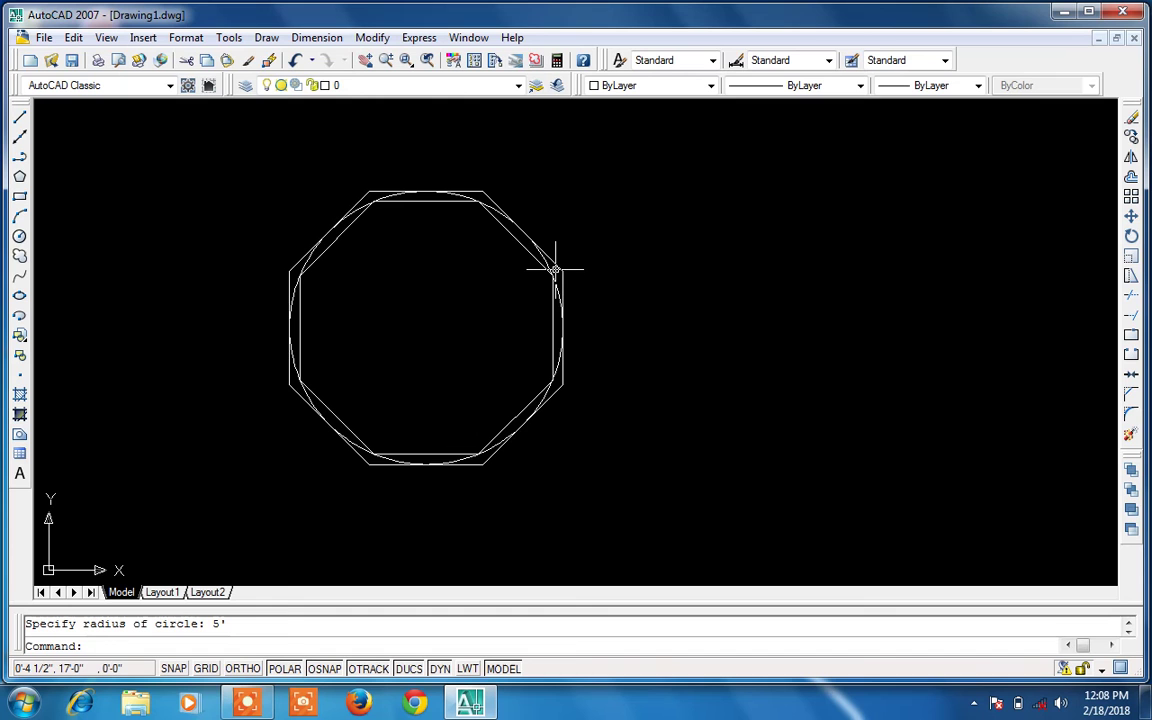
left_click(577, 238)
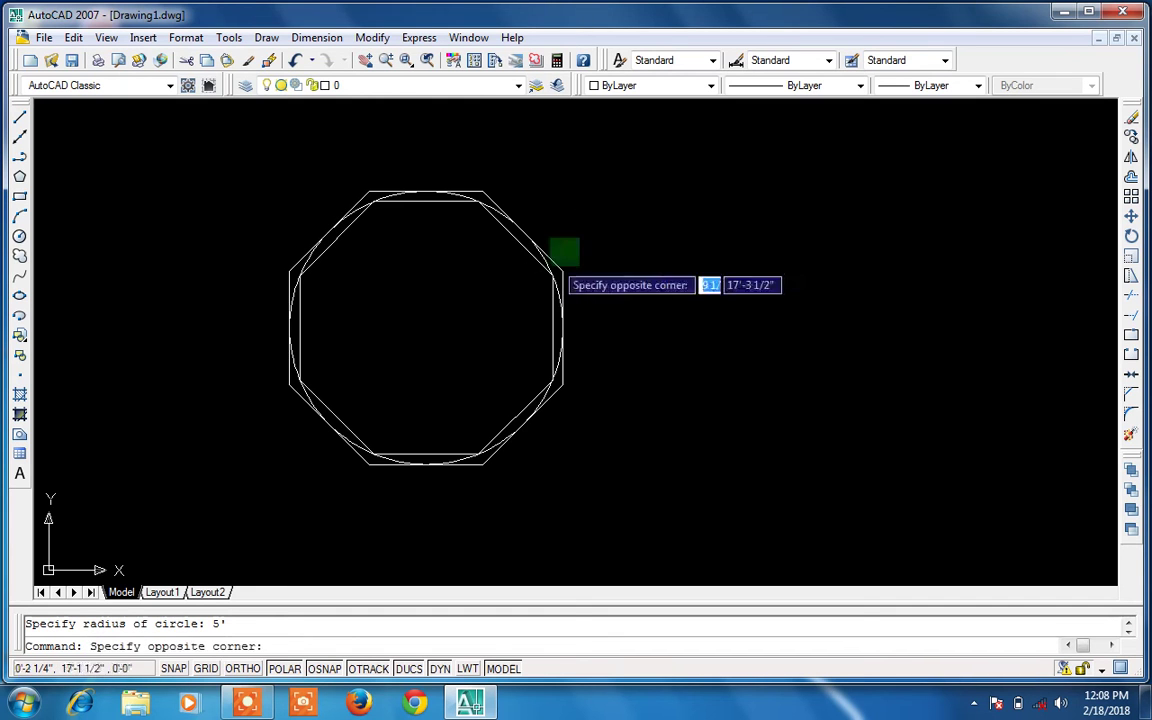
left_click(518, 297)
key("Delete")
key("Escape")
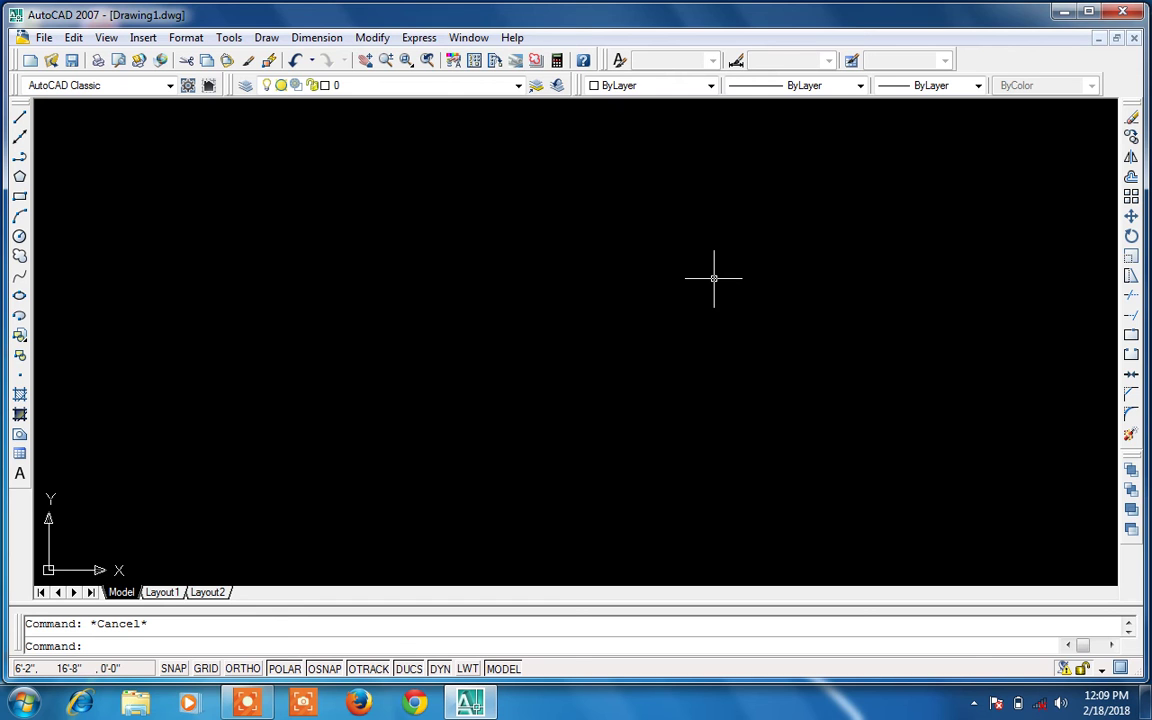
type("l")
key("Return")
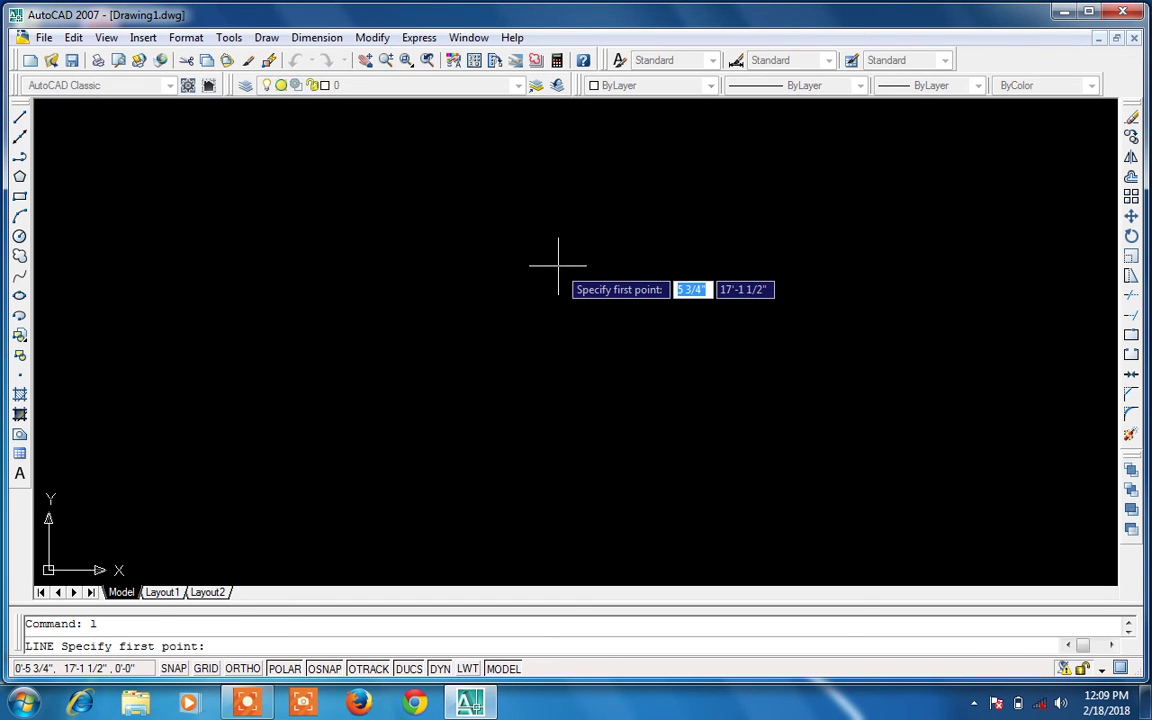
key("Escape")
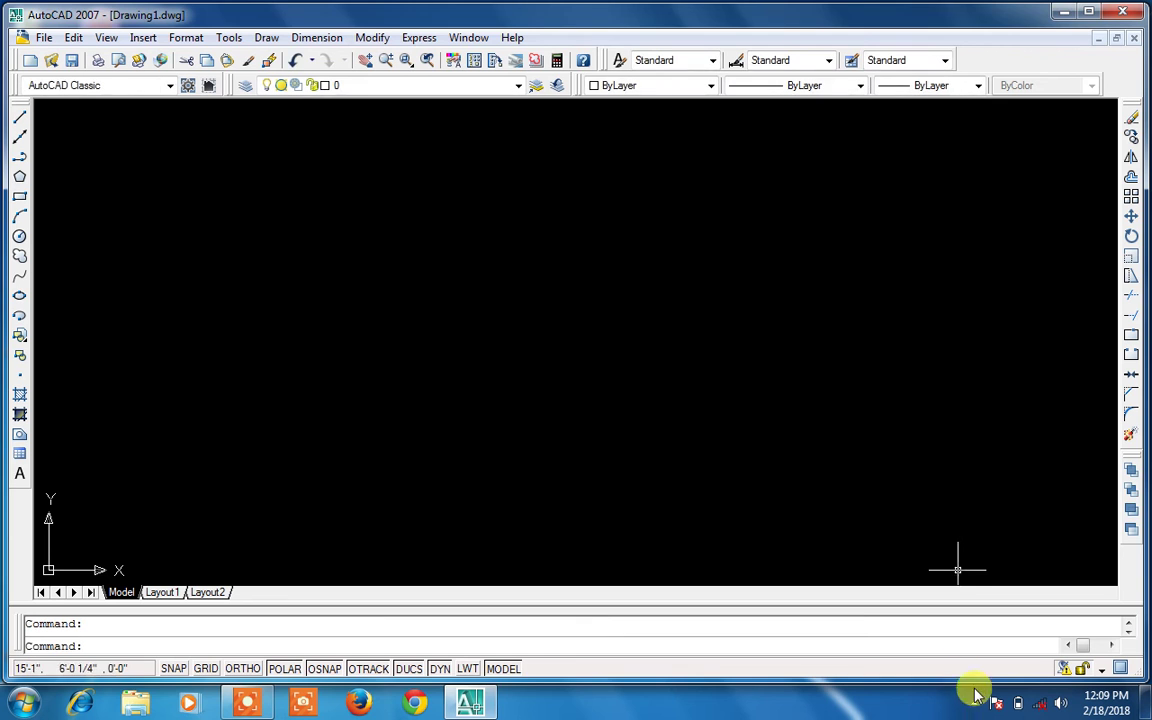
left_click(974, 704)
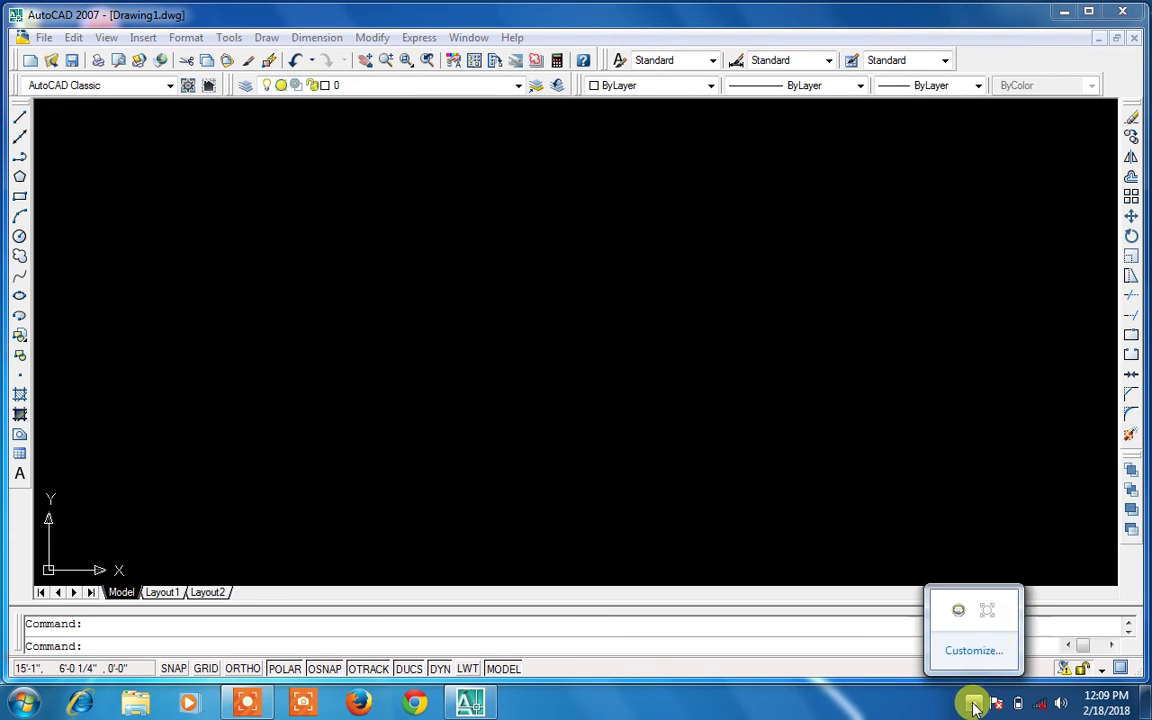
left_click(988, 612)
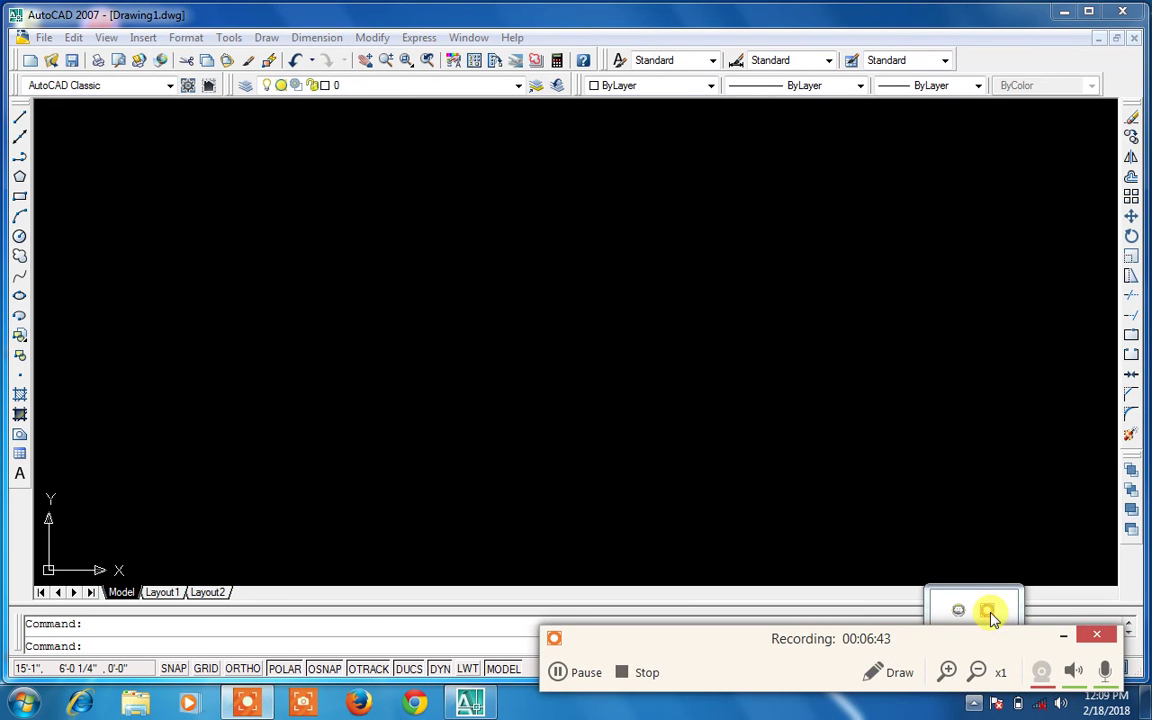
left_click(1063, 635)
key("Escape")
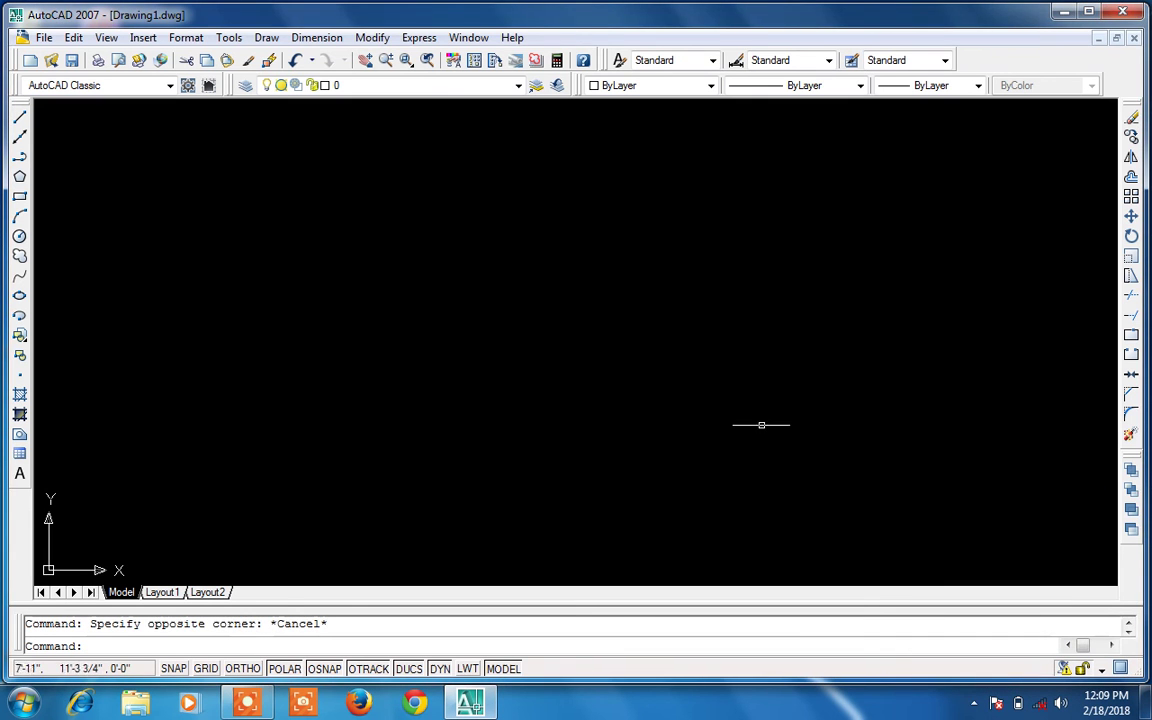
Draw a connected zigzag of eight line segments that cross one another in the empty drawing area
type("l")
key("Return")
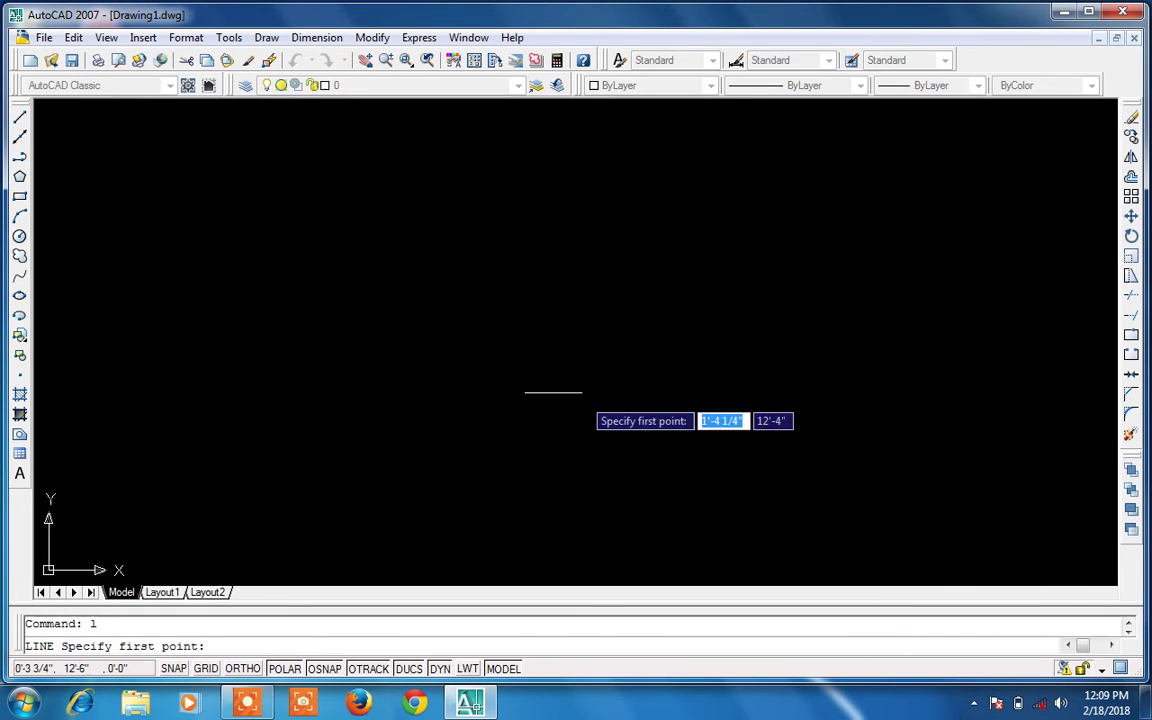
left_click(404, 393)
left_click(653, 460)
left_click(345, 255)
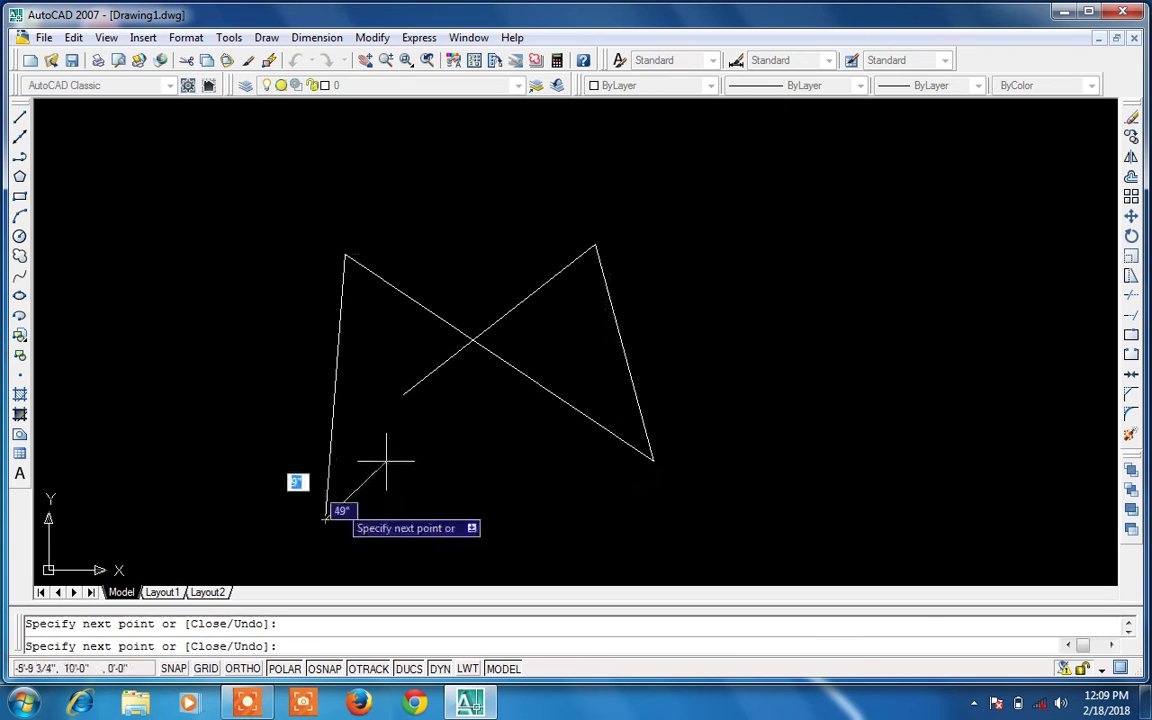
left_click(325, 518)
left_click(805, 232)
left_click(241, 387)
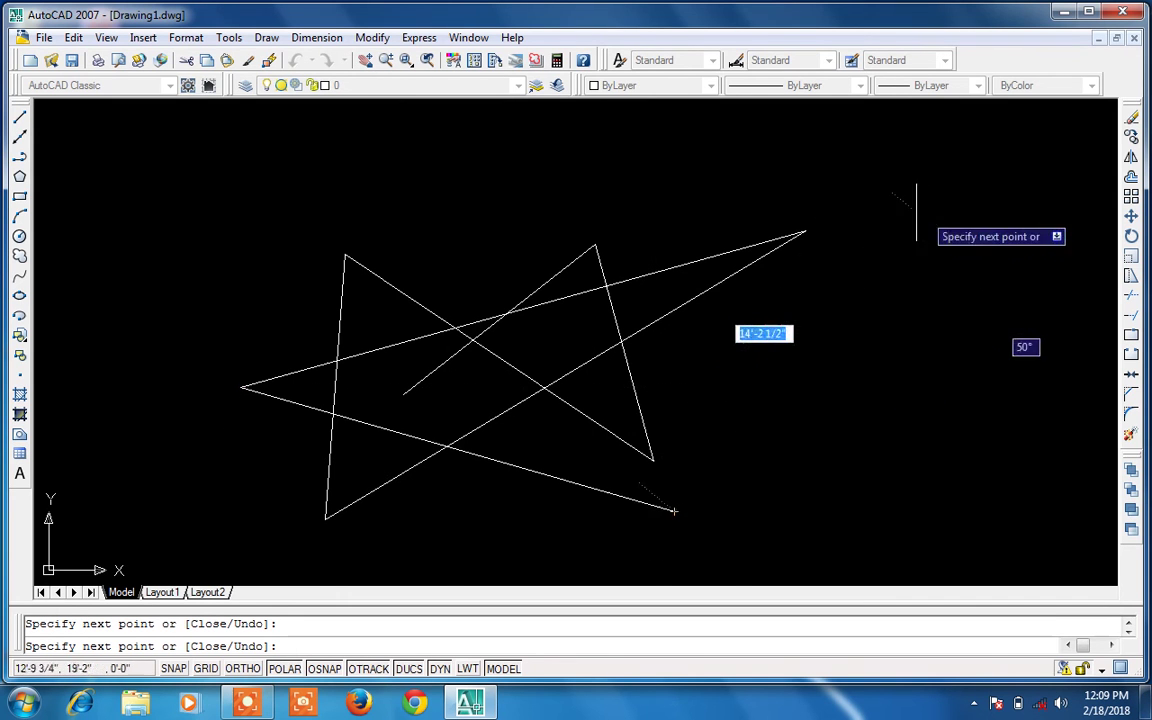
left_click(736, 192)
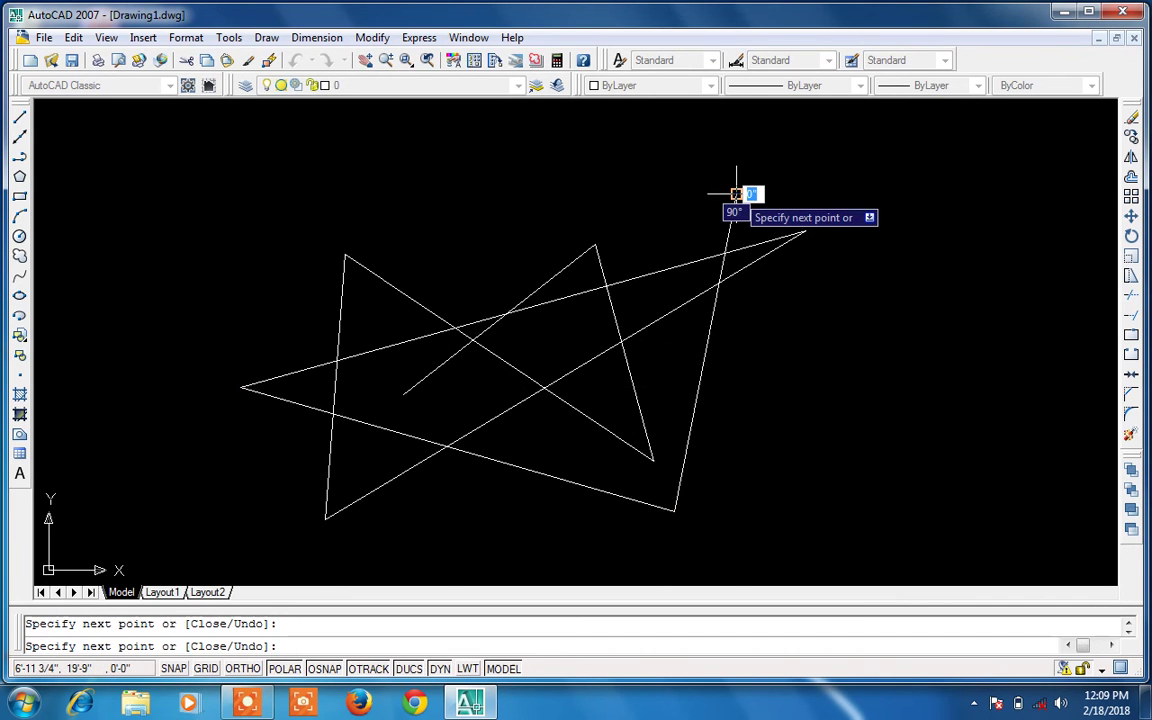
key("Escape")
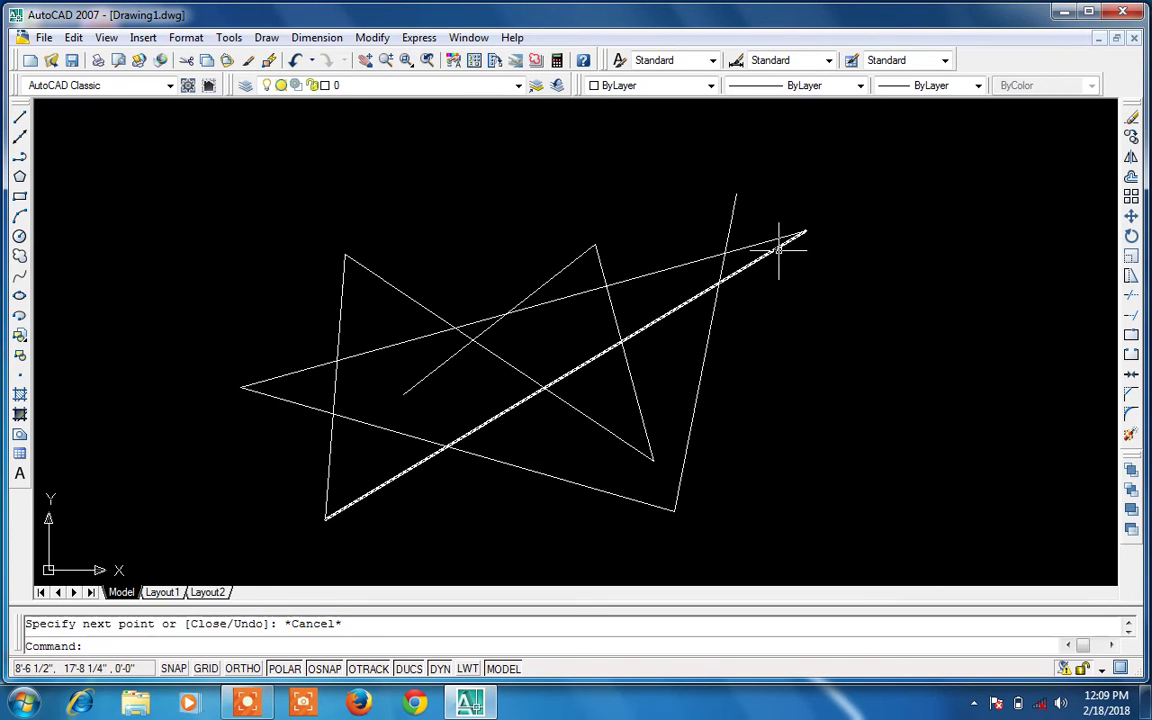
With all lines as cutting edges, trim the zigzag's left steep line, long rising diagonal and lower line between their crossings
scroll(779, 250, "down", 4)
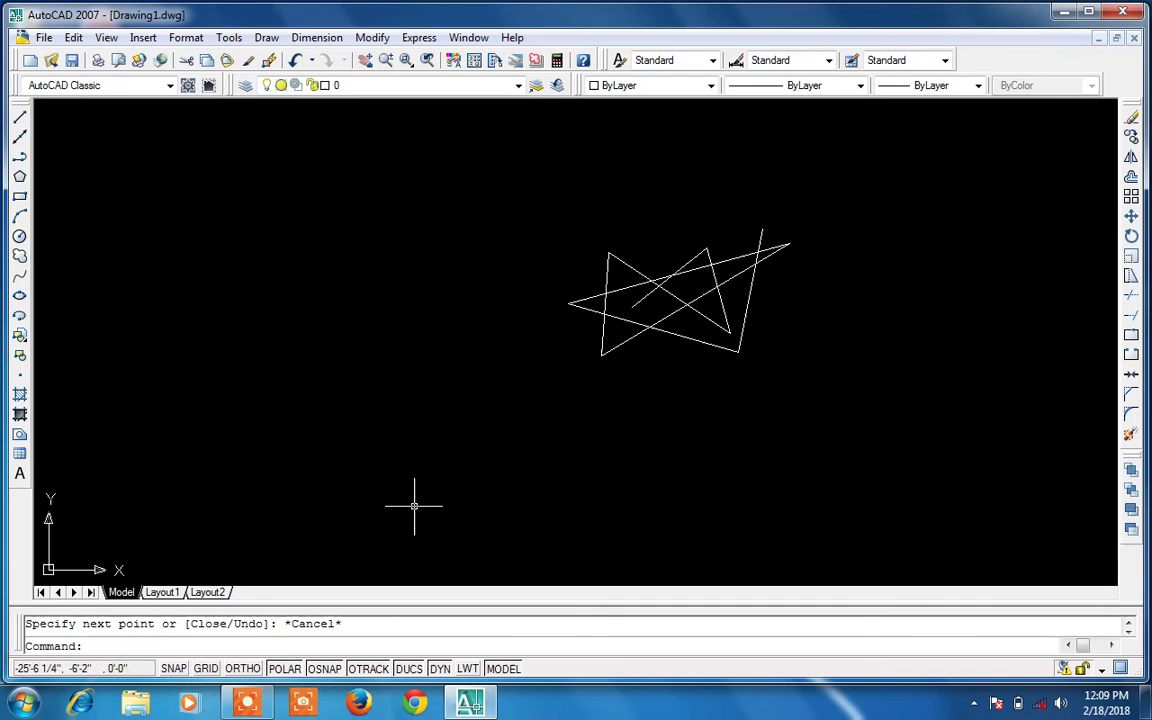
scroll(714, 292, "up", 4)
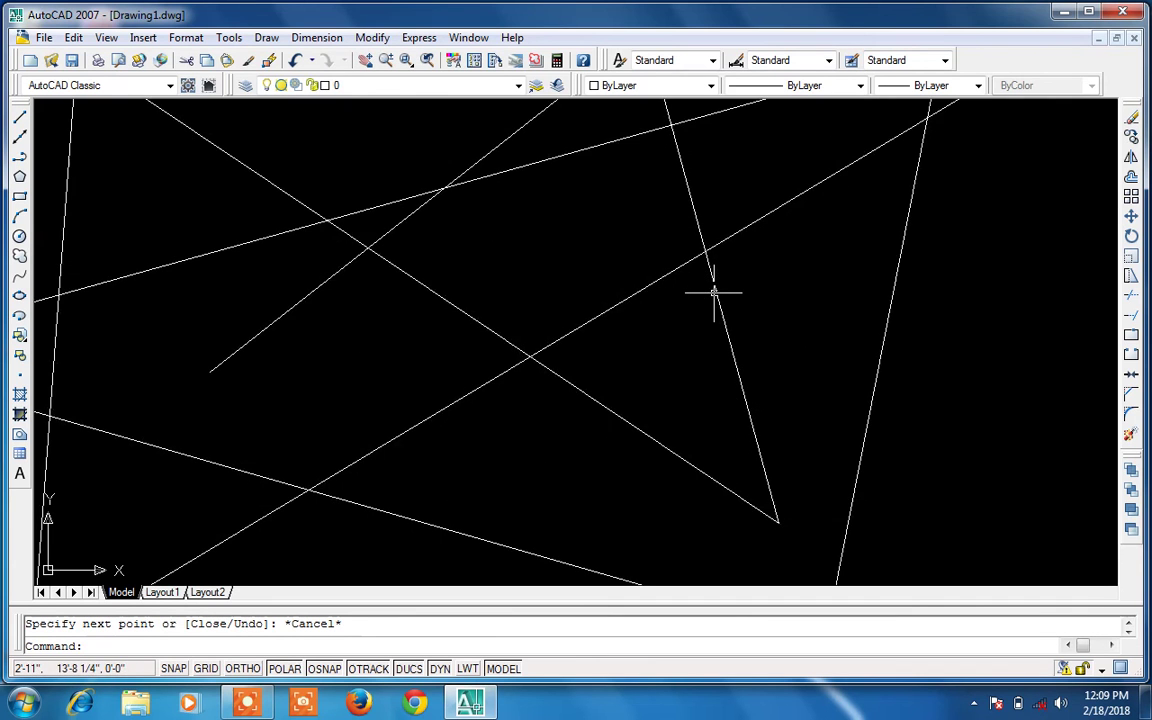
scroll(714, 292, "down", 4)
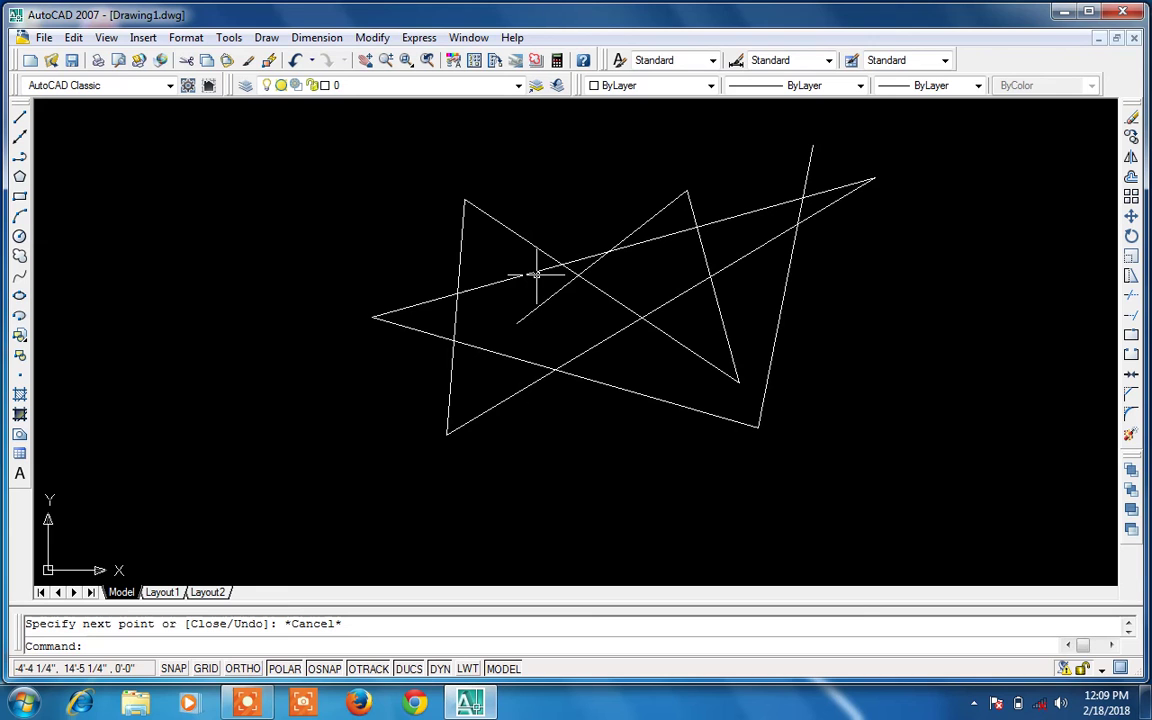
type("tr")
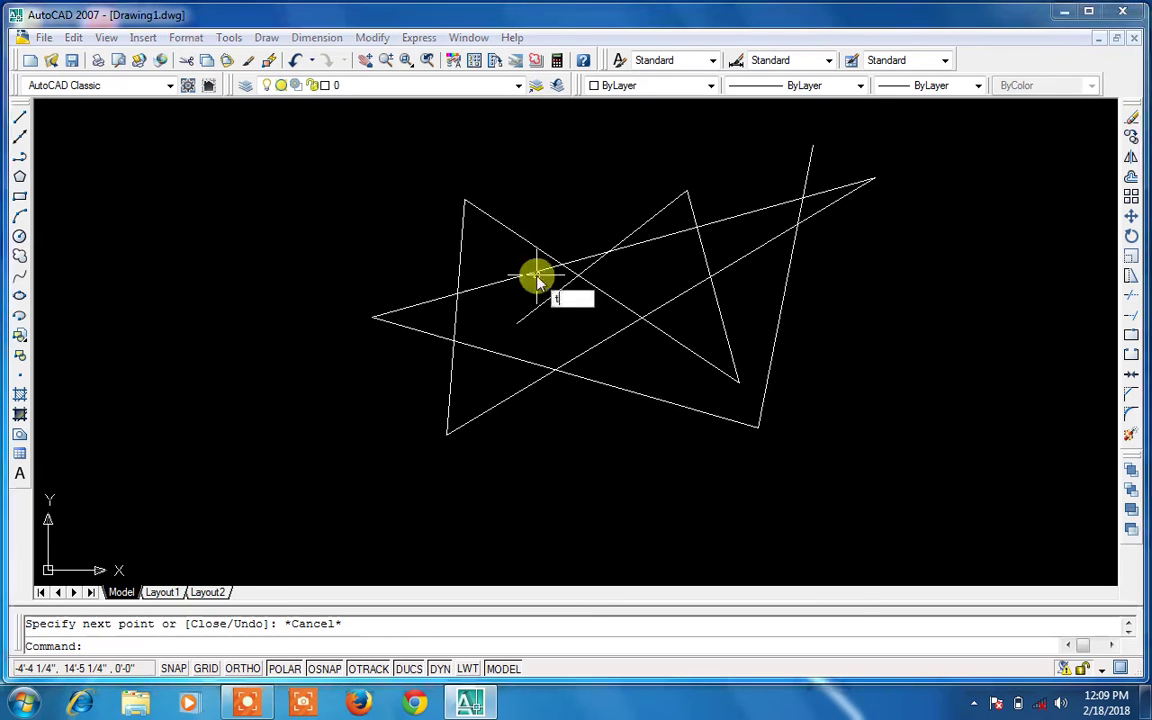
key("Return")
key("Return")
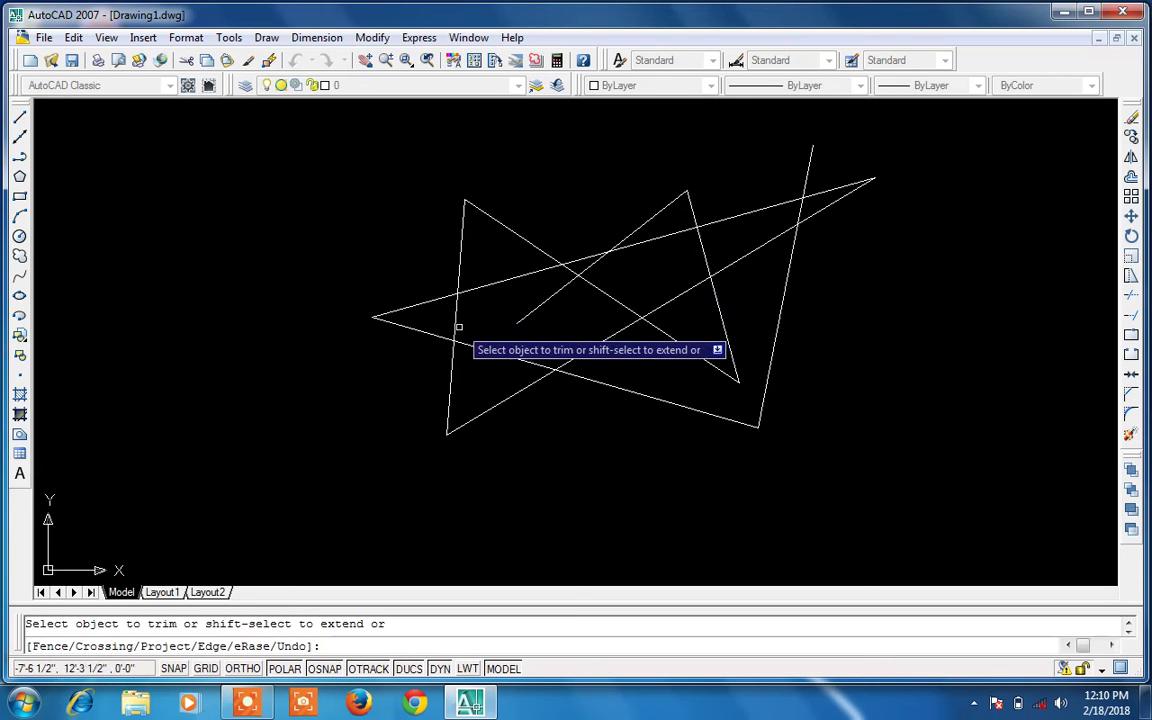
left_click(461, 244)
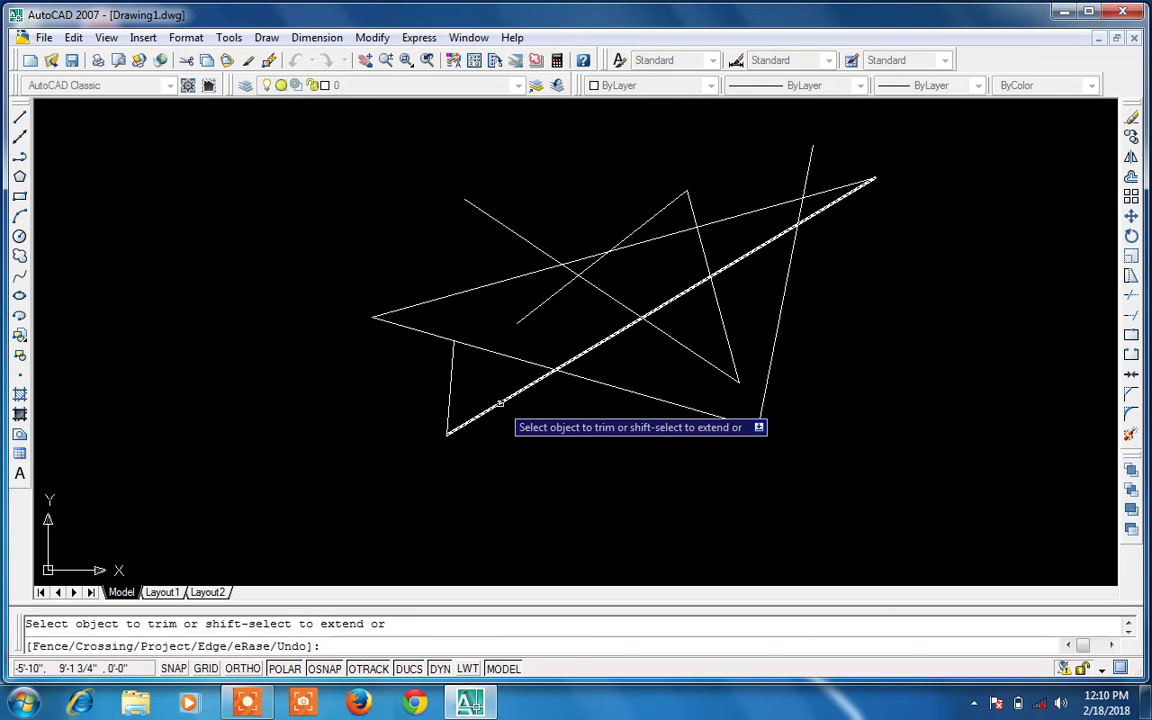
left_click(654, 312)
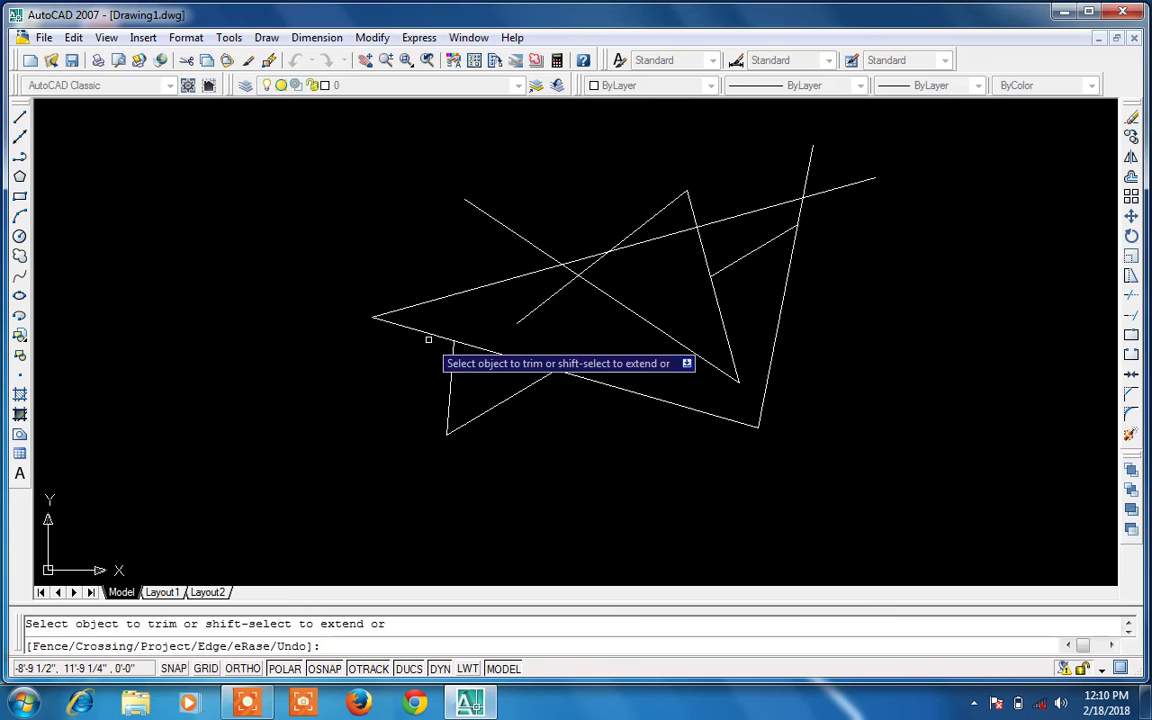
left_click(475, 347)
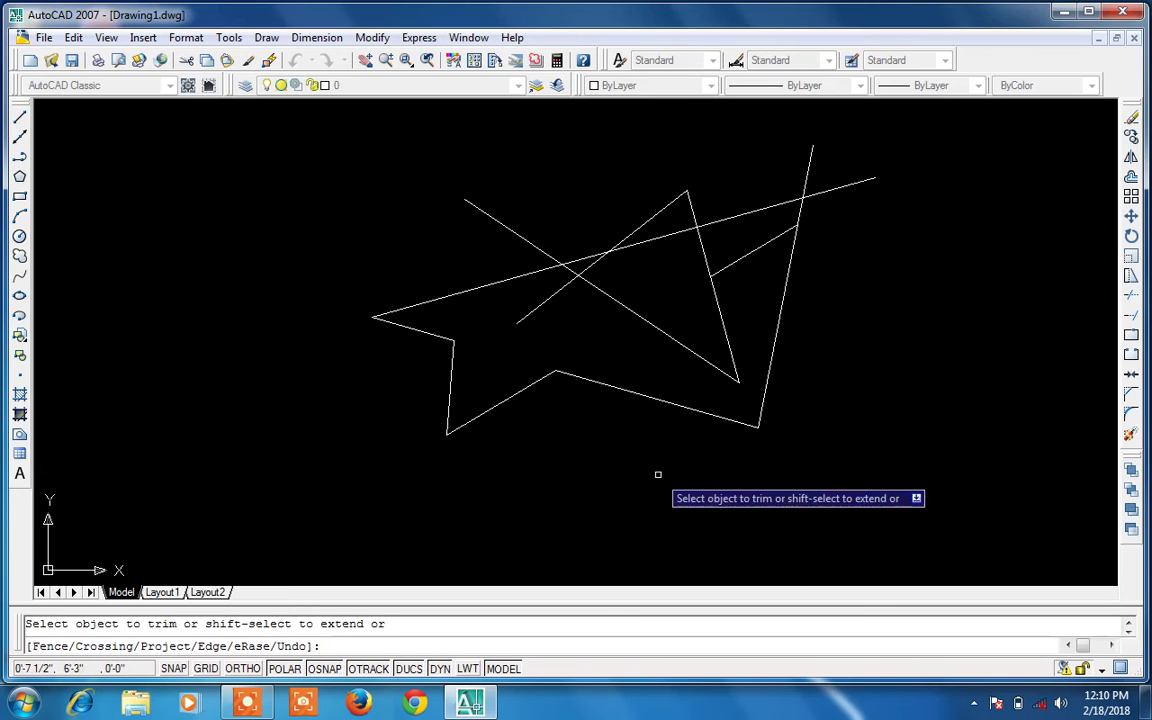
Trim the pieces between crossings on the zigzag's upper line, the two middle diagonals, the inner steep line and the rightmost line
left_click(656, 237)
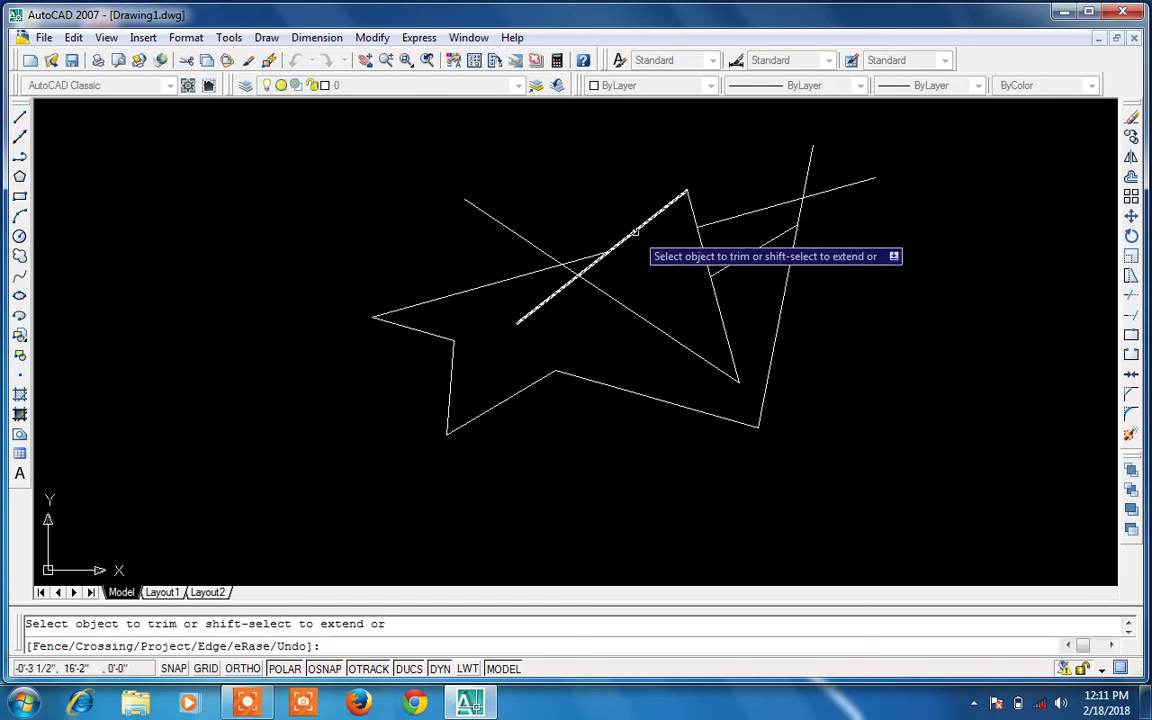
left_click(572, 270)
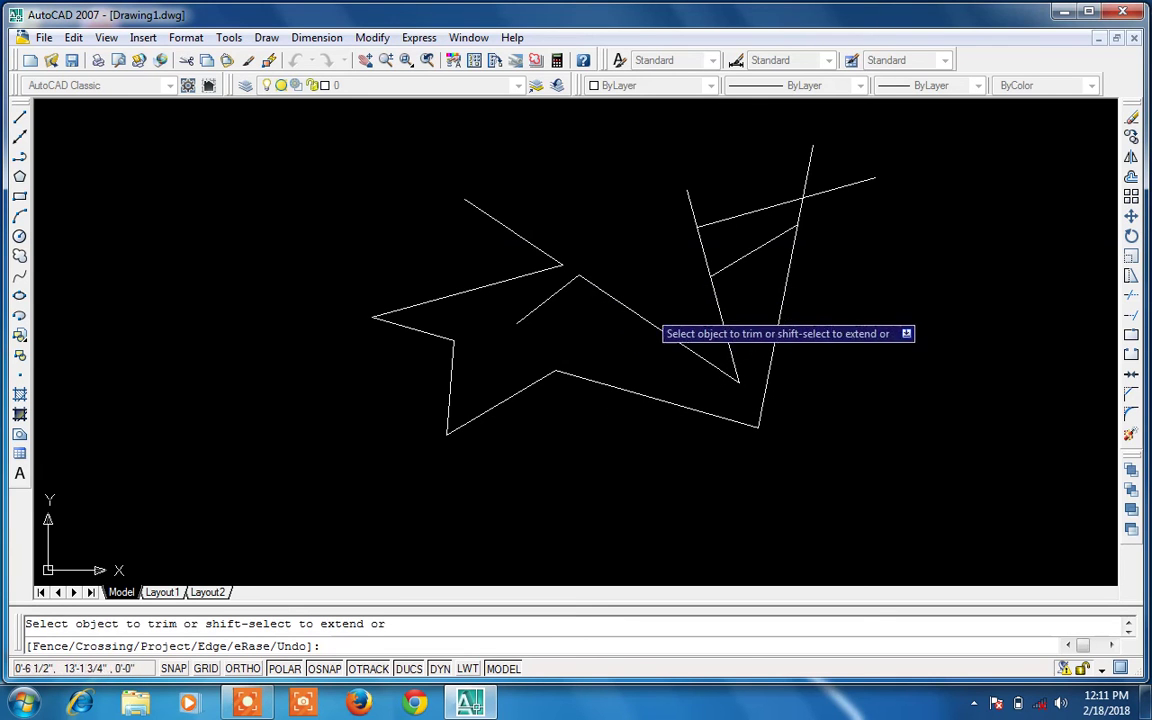
left_click(706, 262)
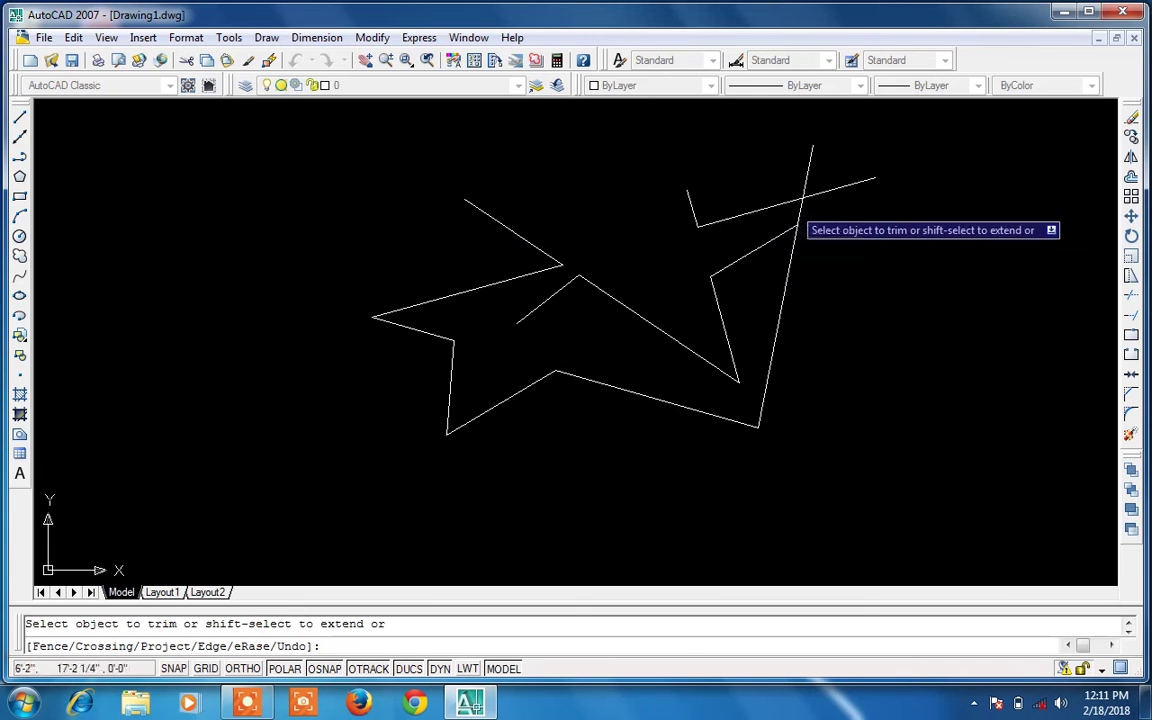
left_click(797, 207)
left_click(796, 204)
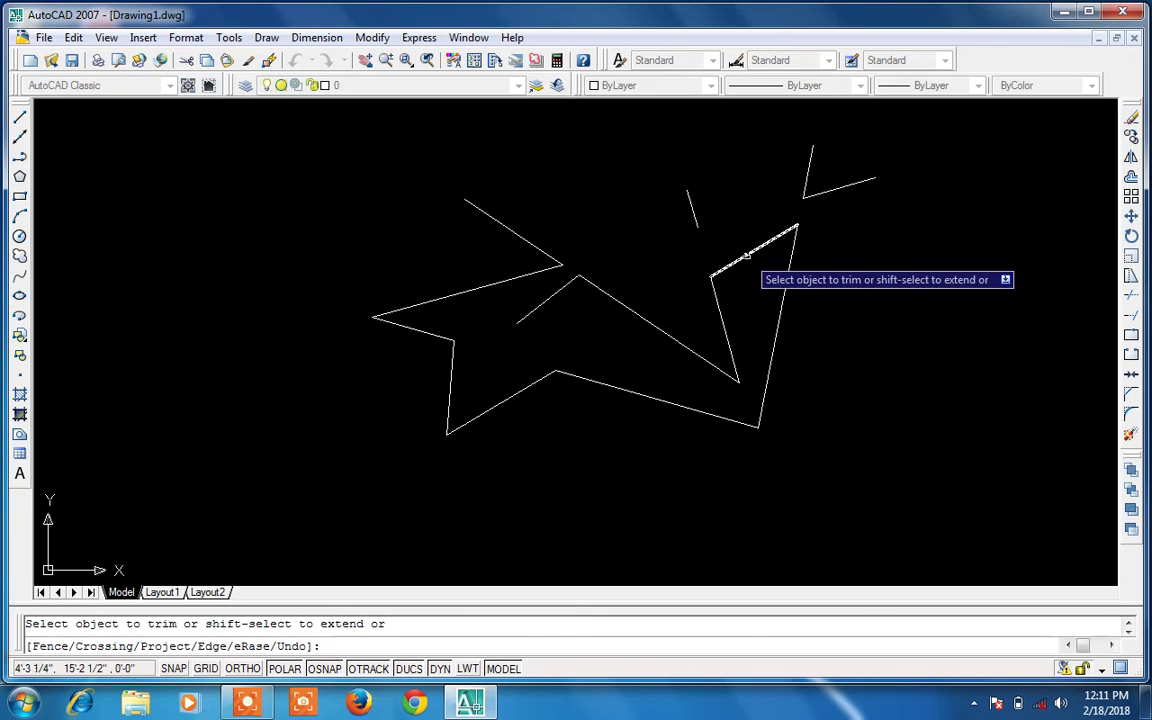
left_click(722, 304)
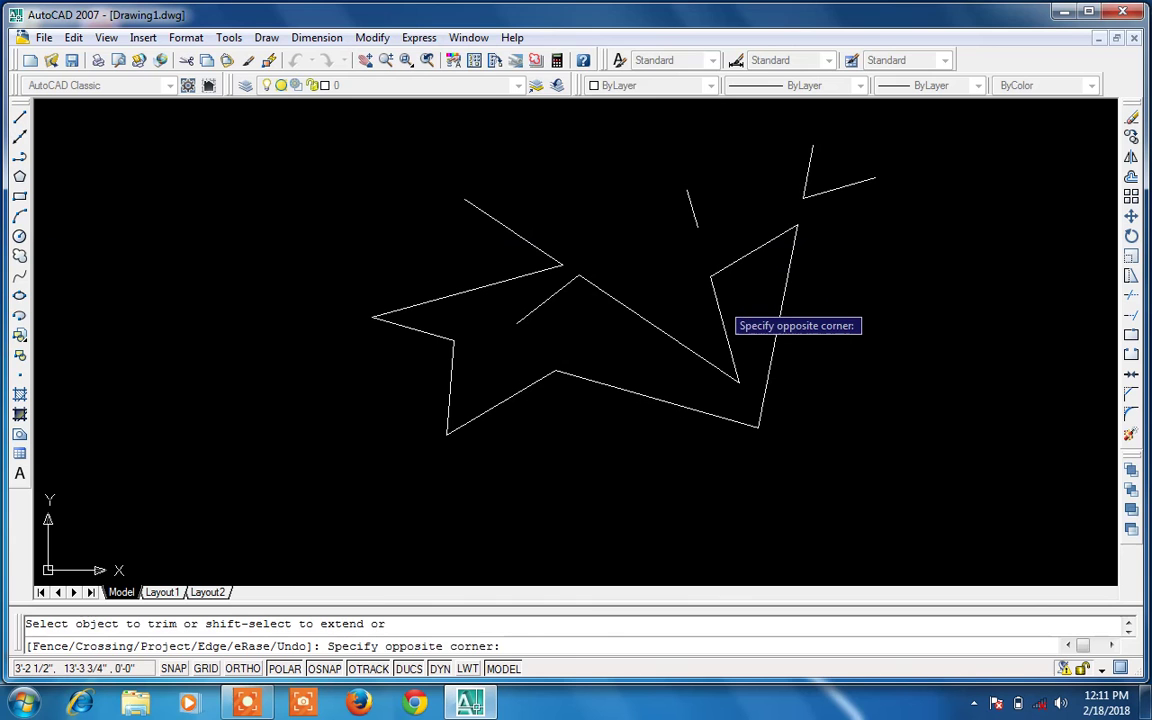
key("Escape")
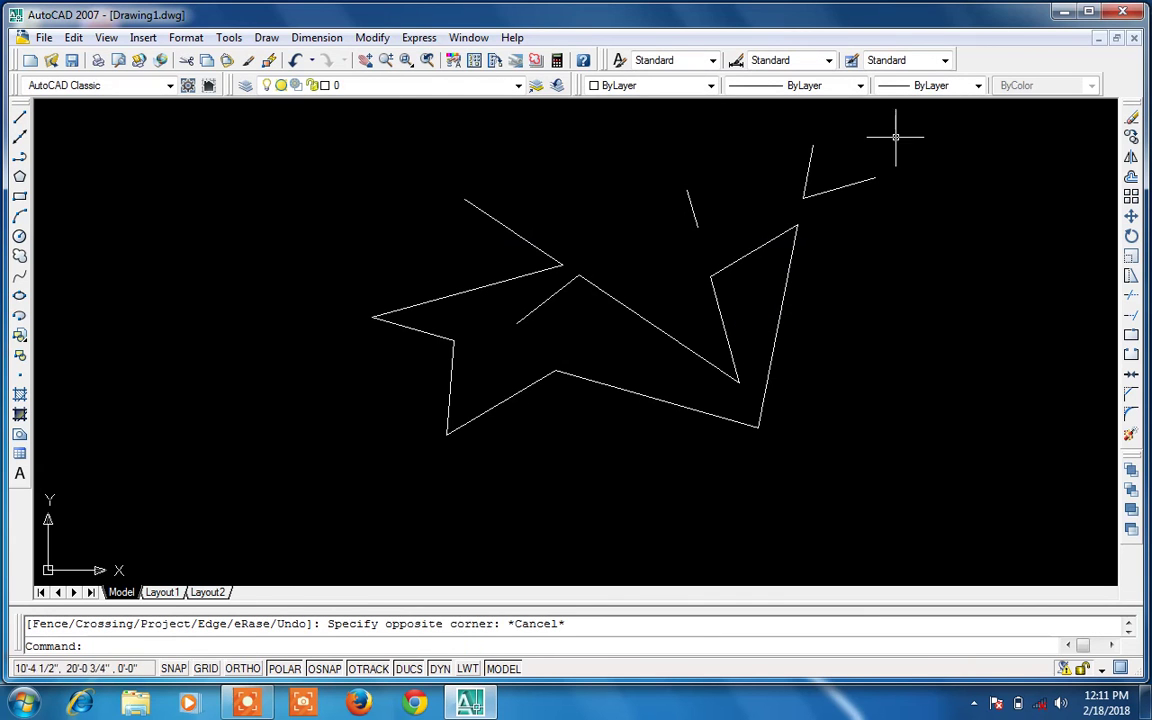
Delete all the remaining trimmed zigzag pieces from the drawing
left_click(895, 140)
left_click(375, 490)
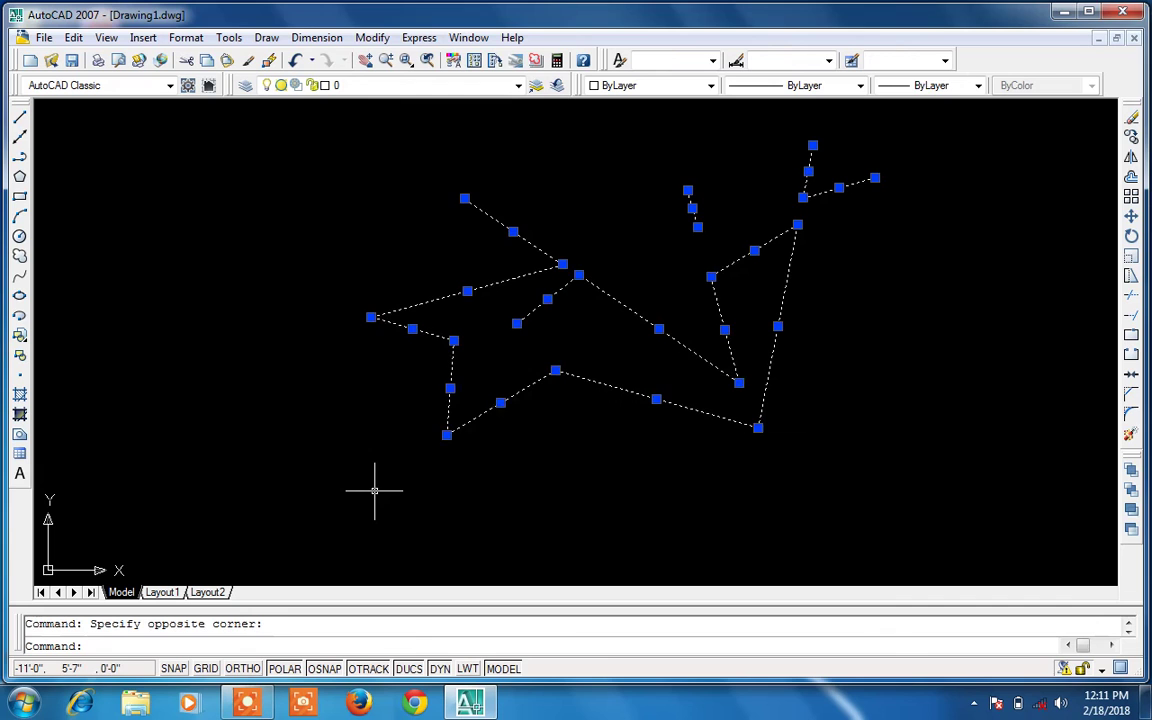
key("Delete")
Draw a nearly horizontal line and a separate steep diagonal line that crosses it near its middle
type("l")
key("Return")
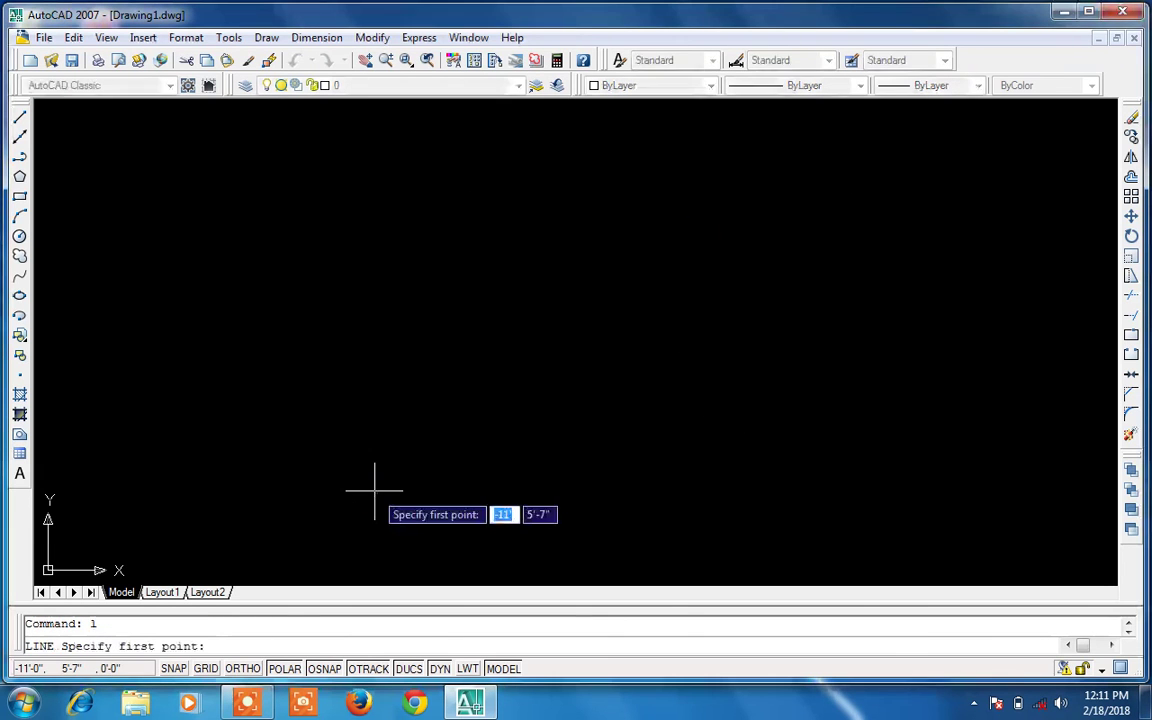
left_click(430, 244)
left_click(741, 220)
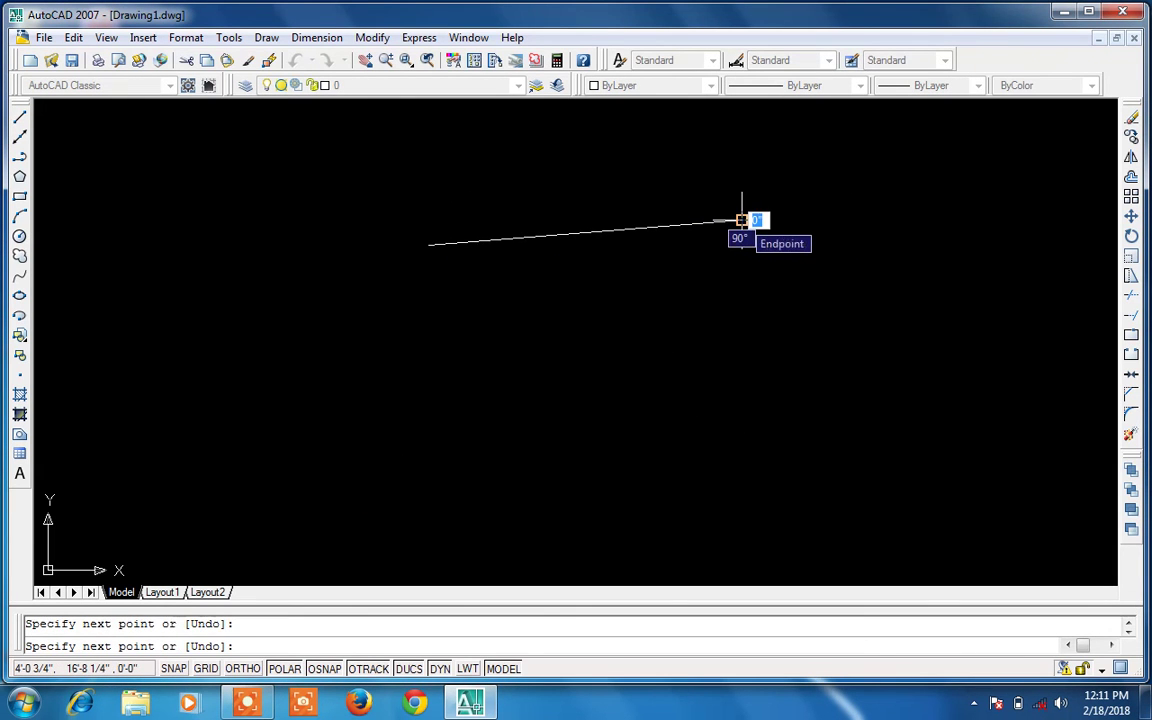
key("Return")
key("Return")
left_click(555, 127)
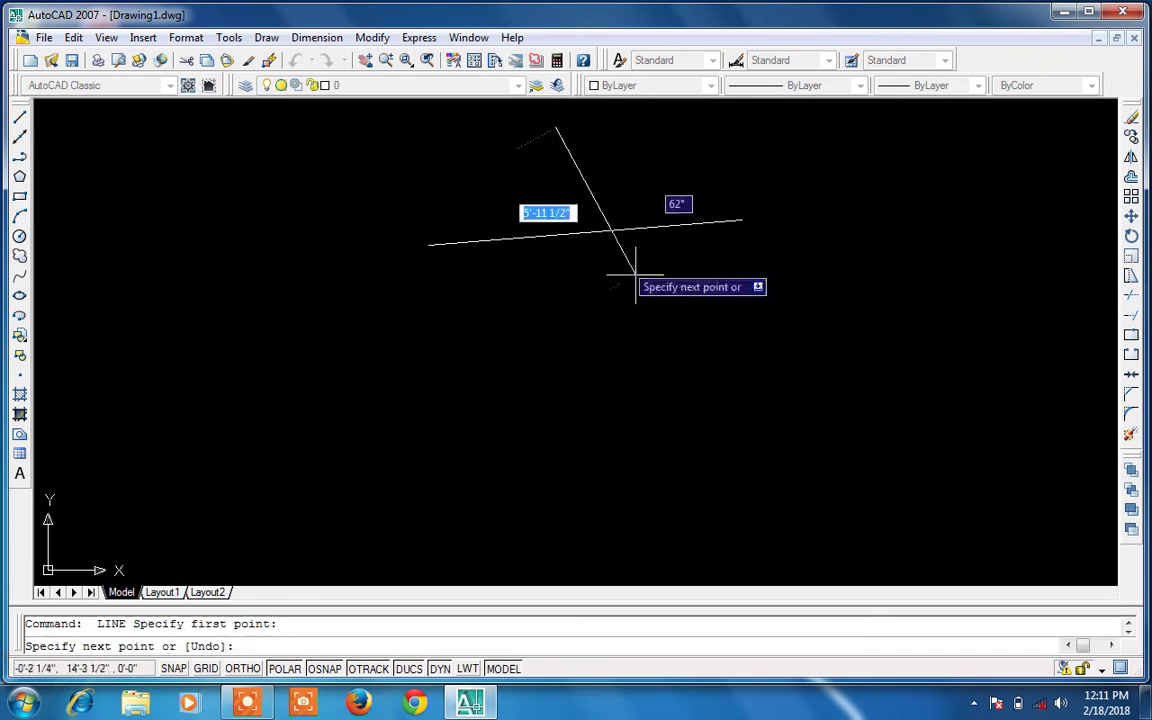
left_click(704, 375)
key("Return")
With all lines as cutting edges, trim the steep line below the crossing and the nearly horizontal line to the right of it
type("tr")
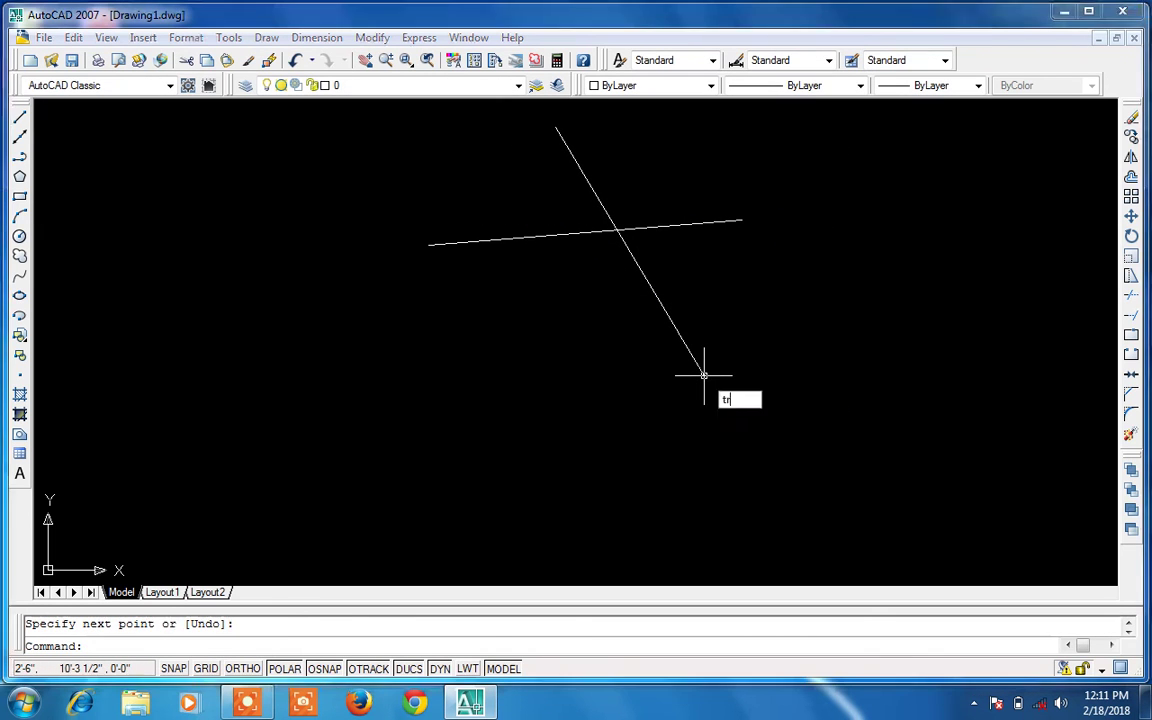
key("Return")
key("Return")
left_click(671, 326)
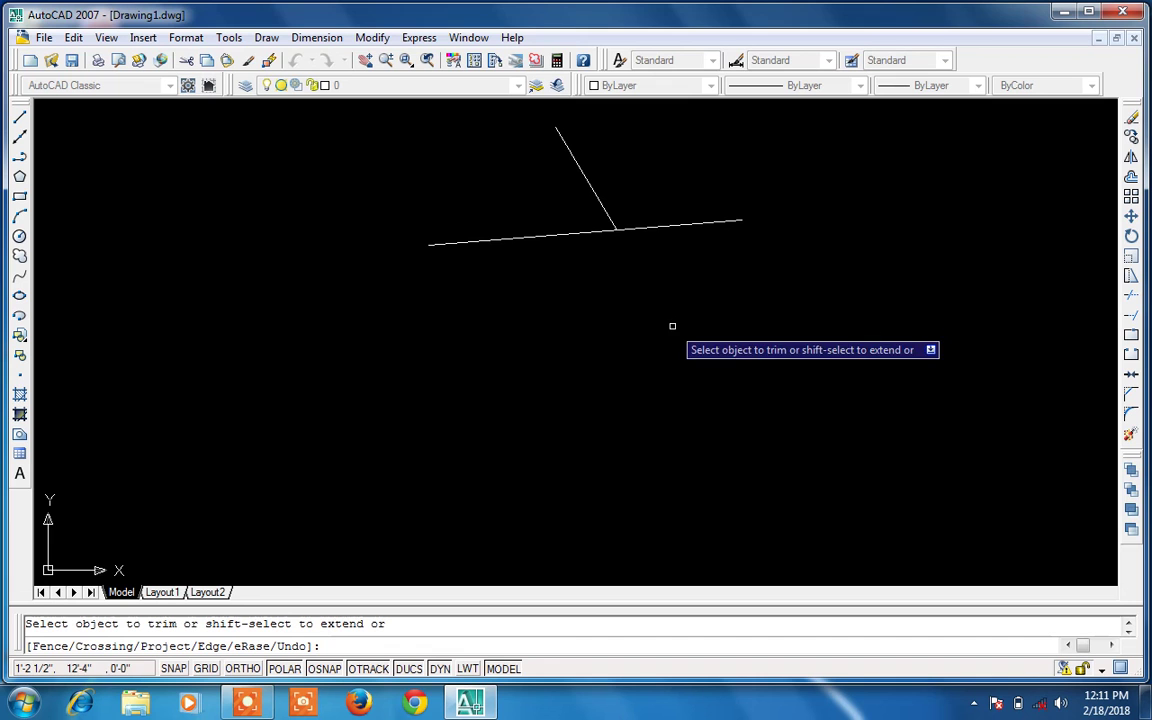
left_click(652, 227)
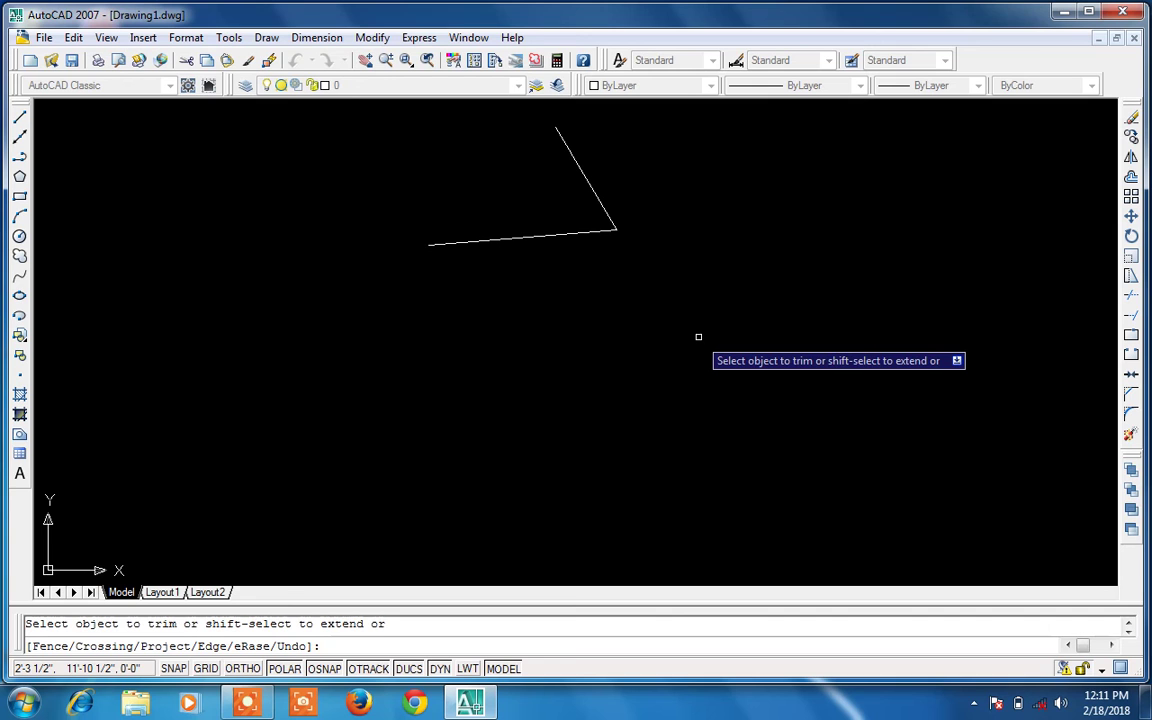
key("Escape")
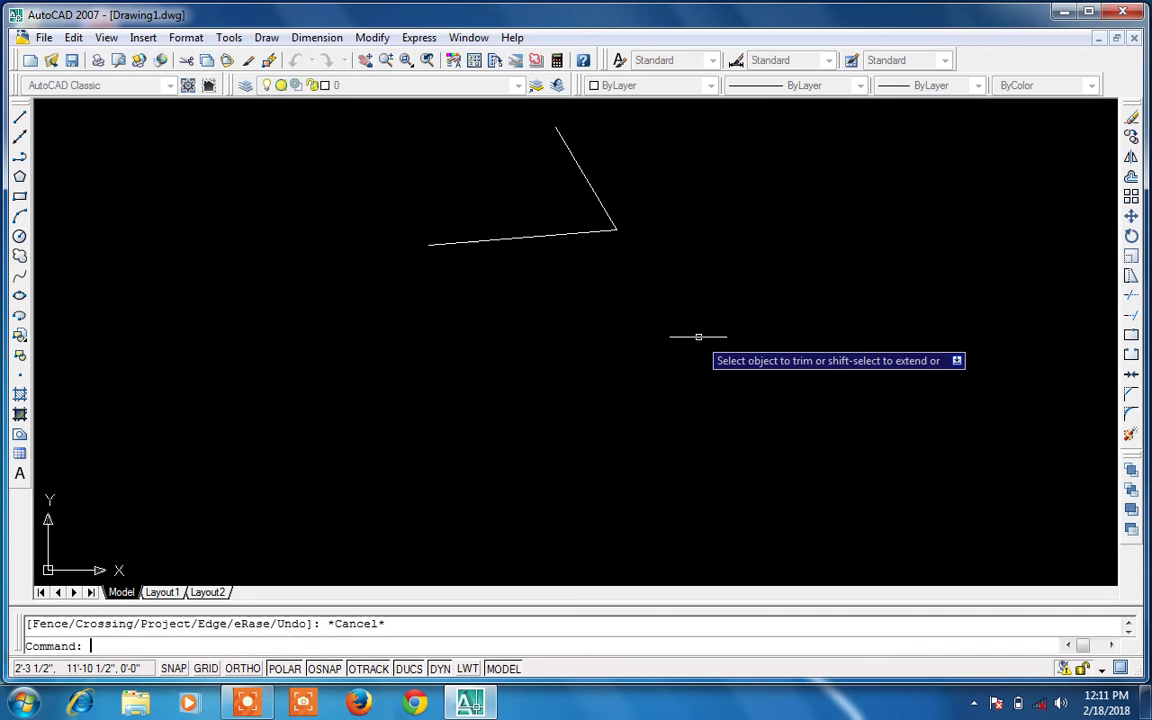
Delete the two remaining lines that meet at the former crossing
left_click(673, 203)
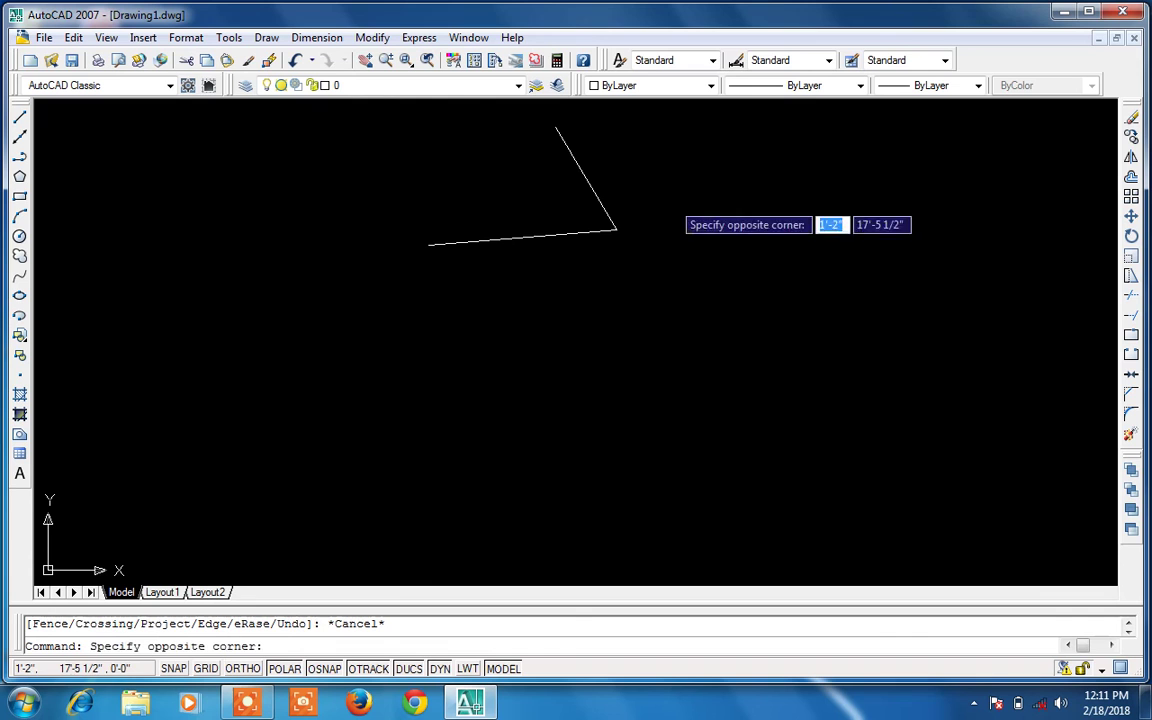
left_click(597, 258)
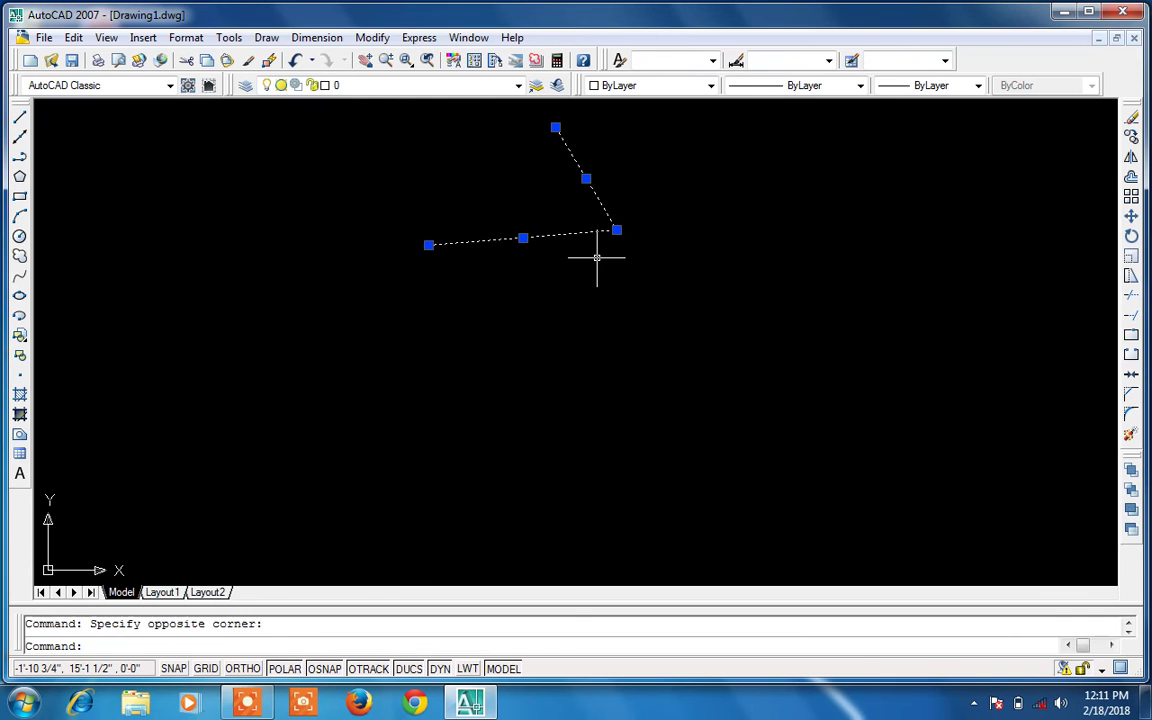
key("Delete")
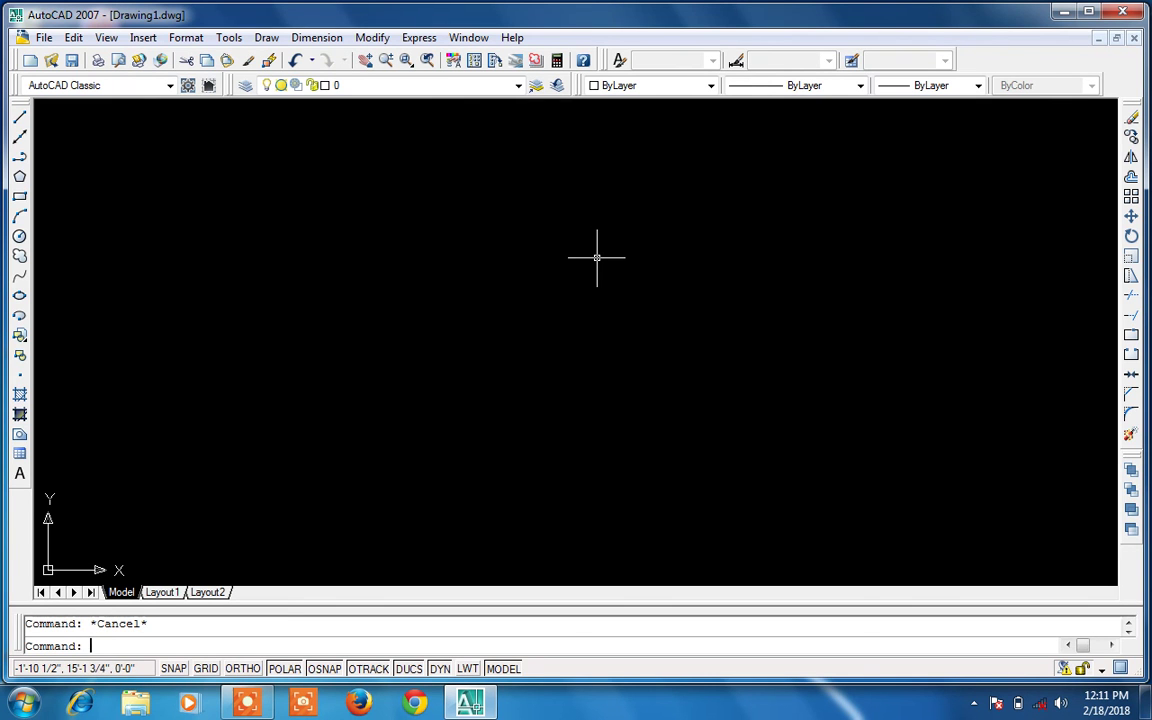
type("l")
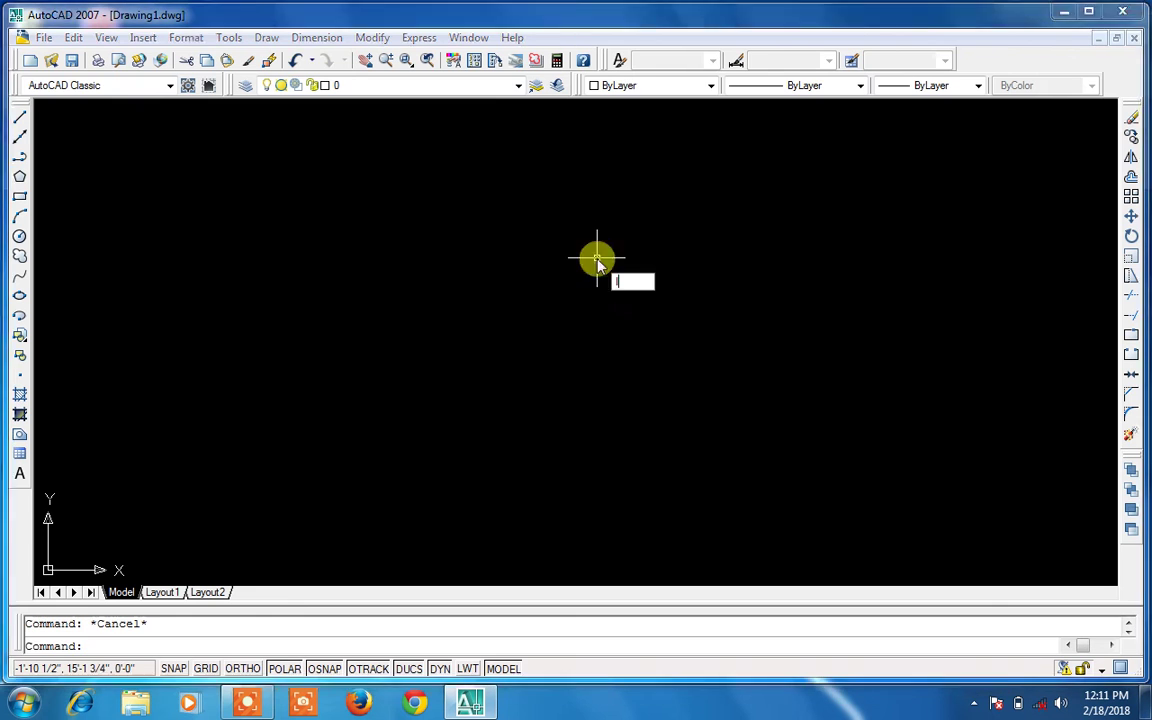
key("Return")
left_click(548, 205)
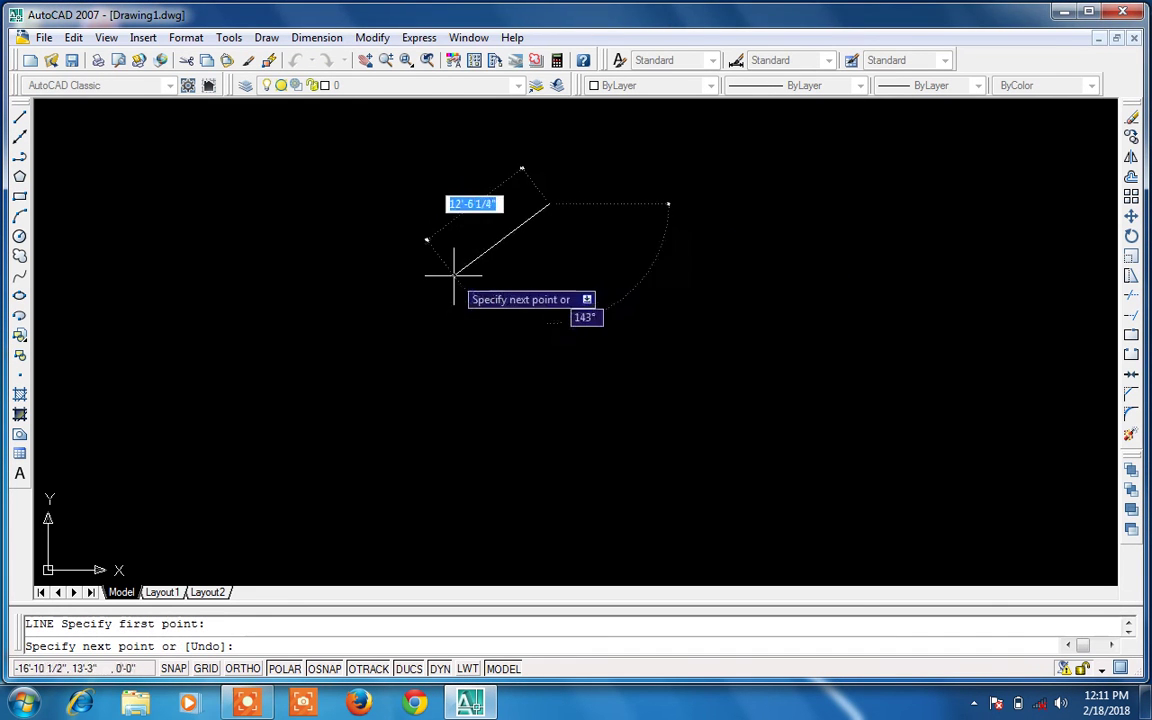
key("Escape")
Draw a rectangle in the middle of the empty drawing and a circle that overlaps the rectangle's upper edge
type("rec")
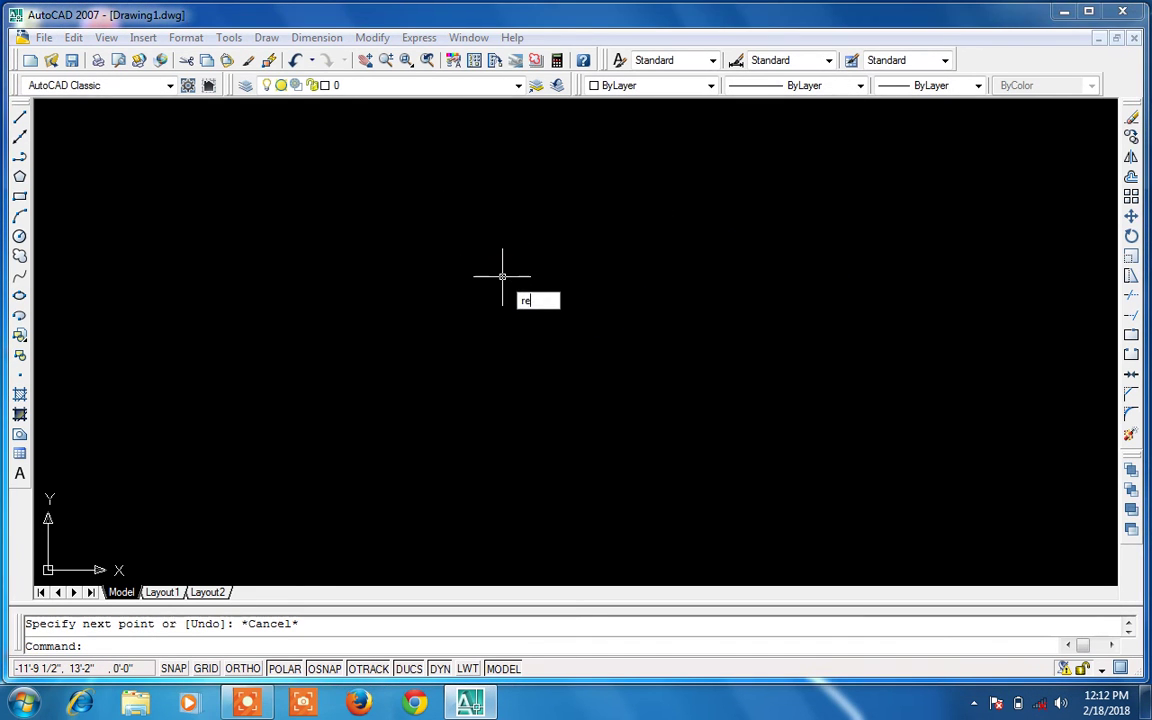
key("Return")
left_click(488, 232)
left_click(697, 375)
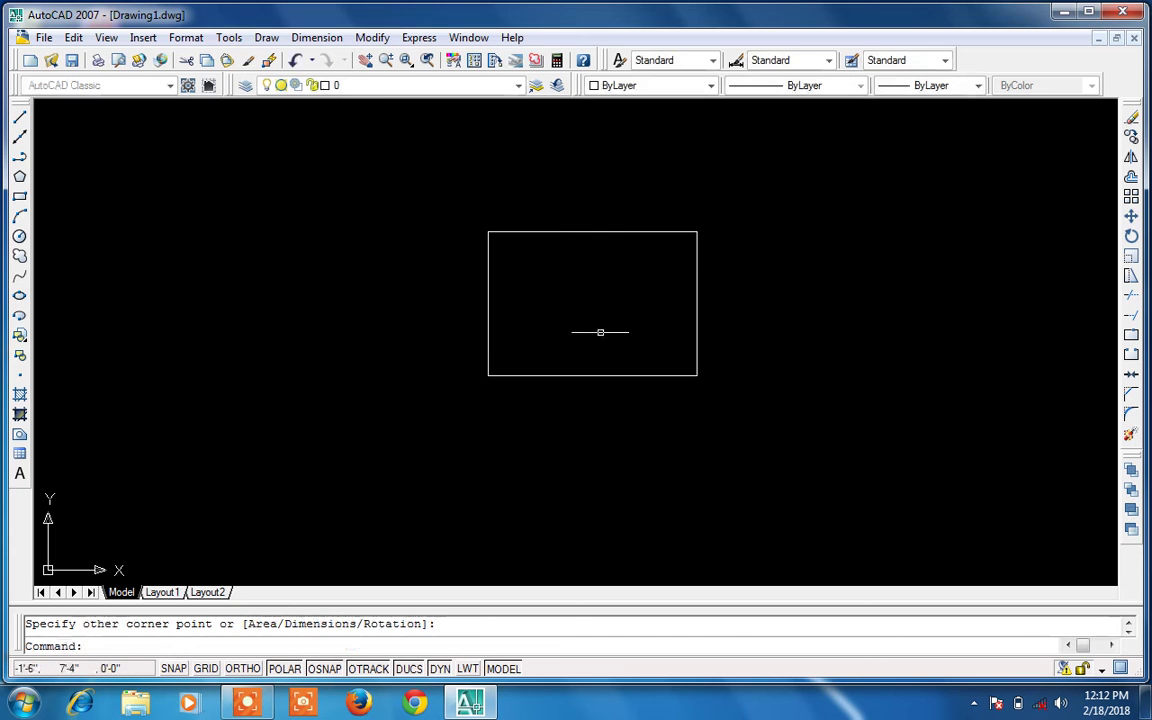
type("c")
key("Return")
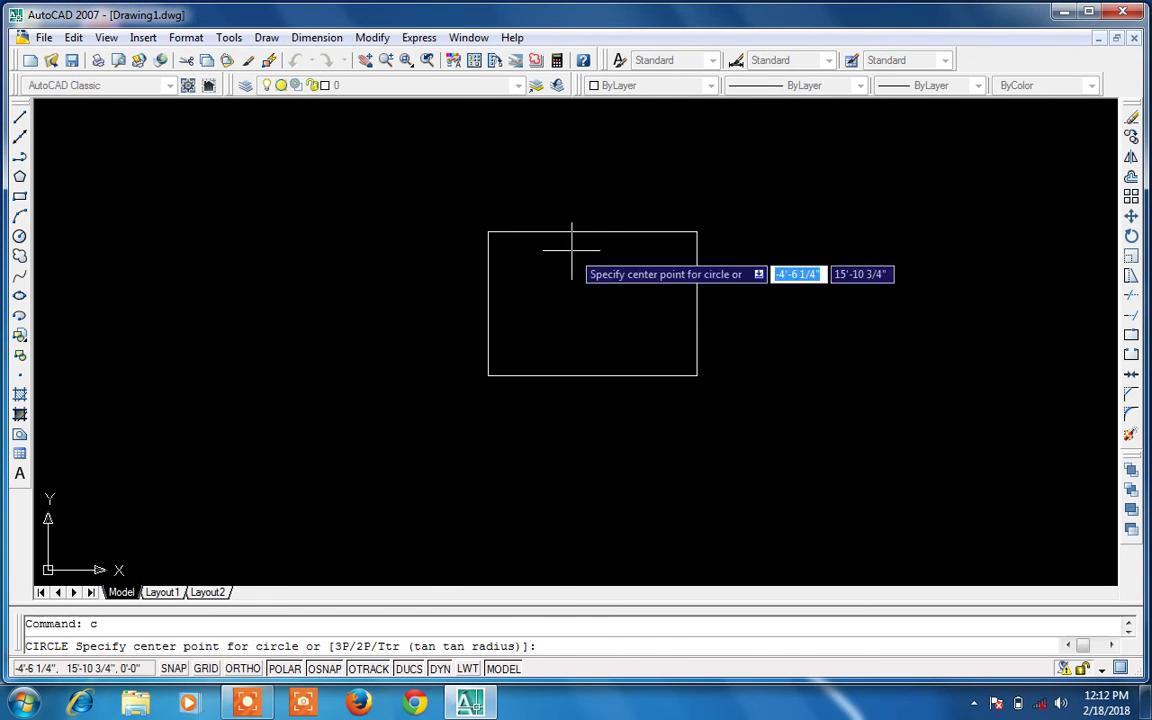
left_click(558, 161)
left_click(609, 244)
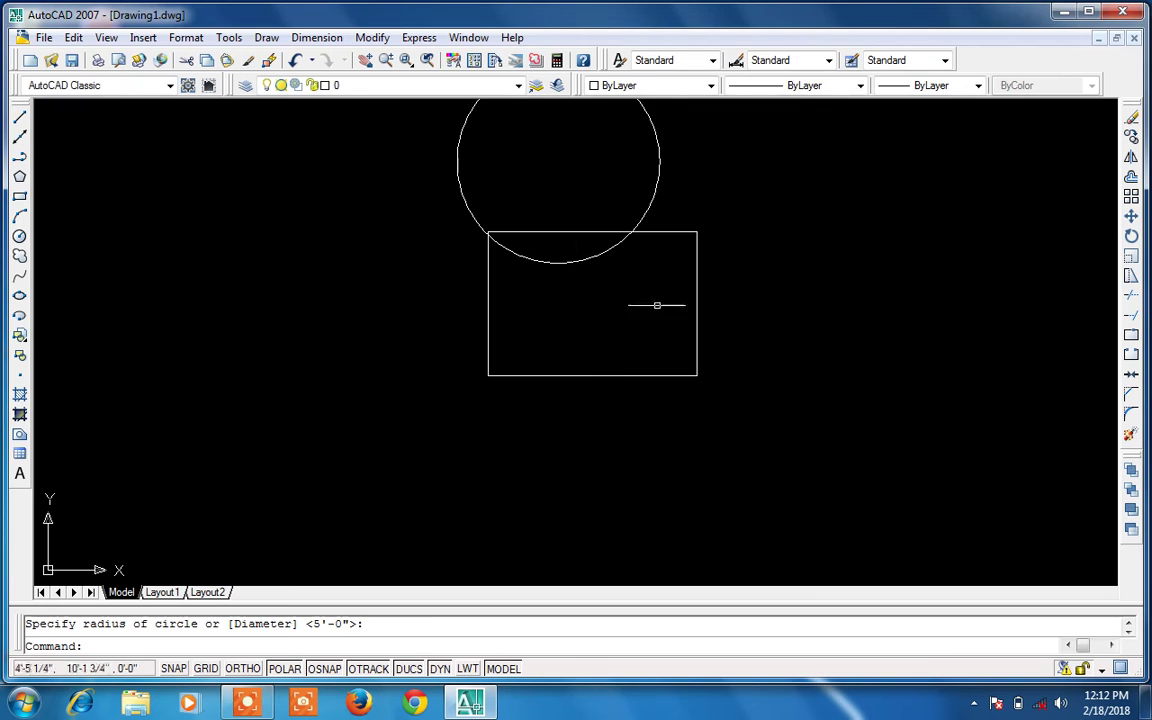
Draw a diagonal line from inside the rectangle across its lower edge to a point below it
type("l")
key("Return")
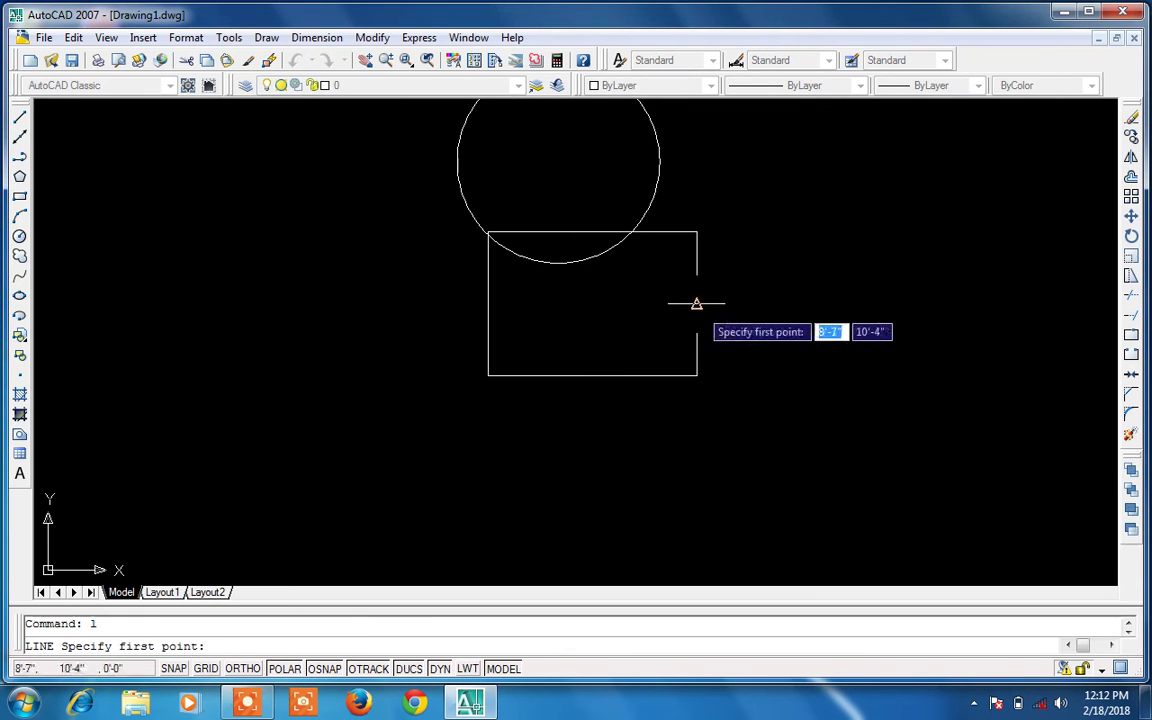
left_click(678, 310)
left_click(535, 455)
key("Return")
left_click(497, 429)
left_click(651, 482)
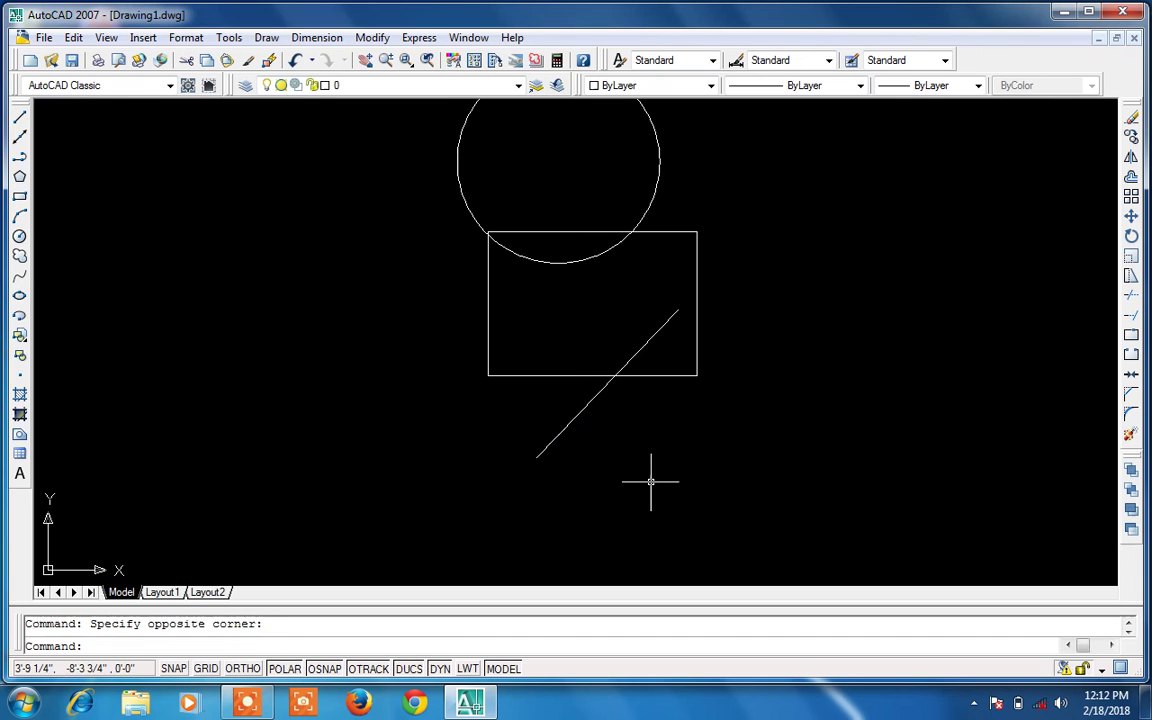
key("Escape")
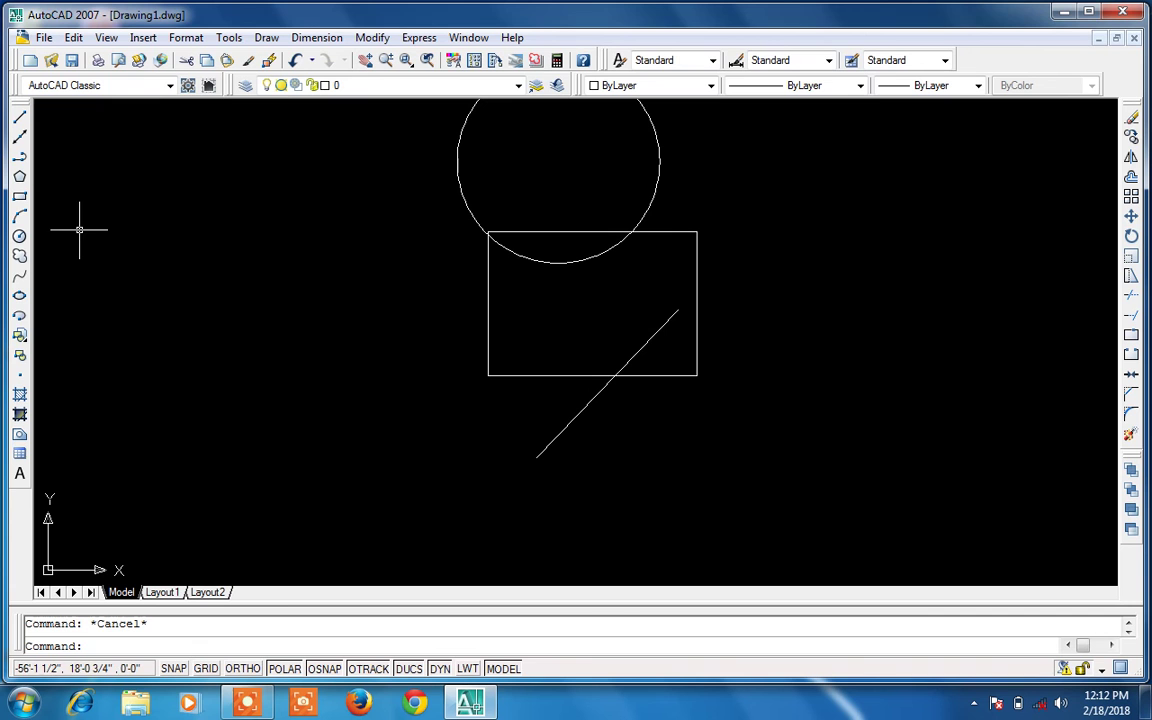
Draw a steep sloping and a vertical construction line through one common point below the rectangle, both crossing the short diagonal
left_click(22, 137)
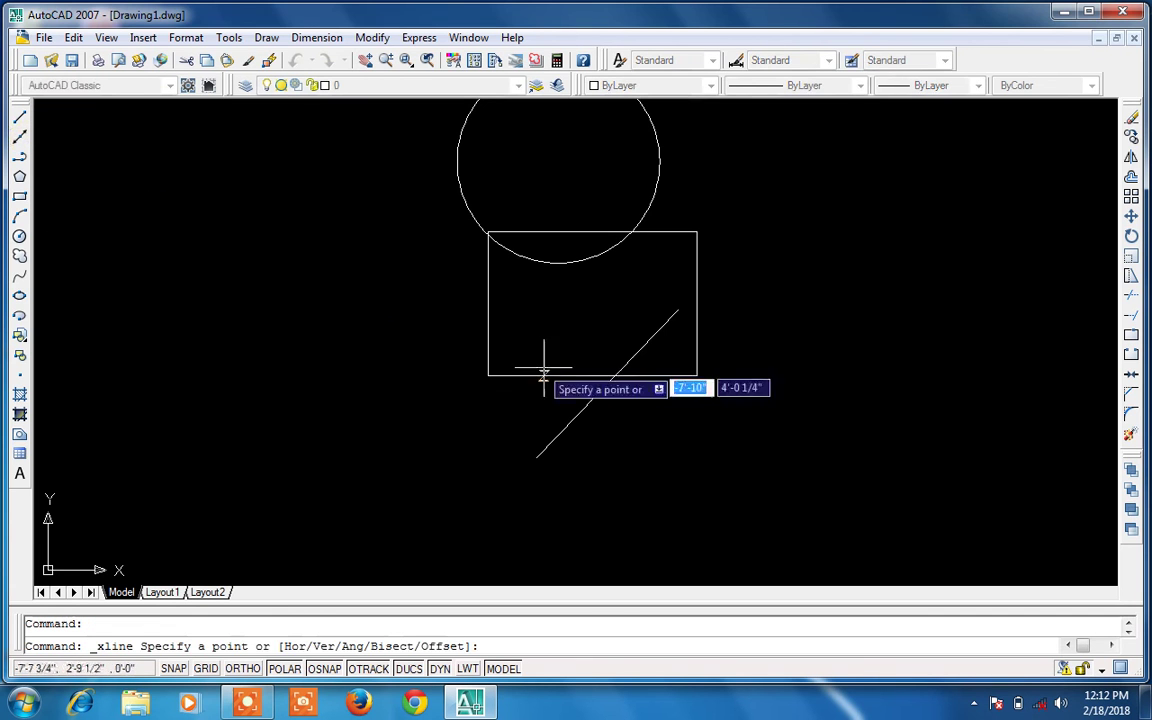
left_click(574, 456)
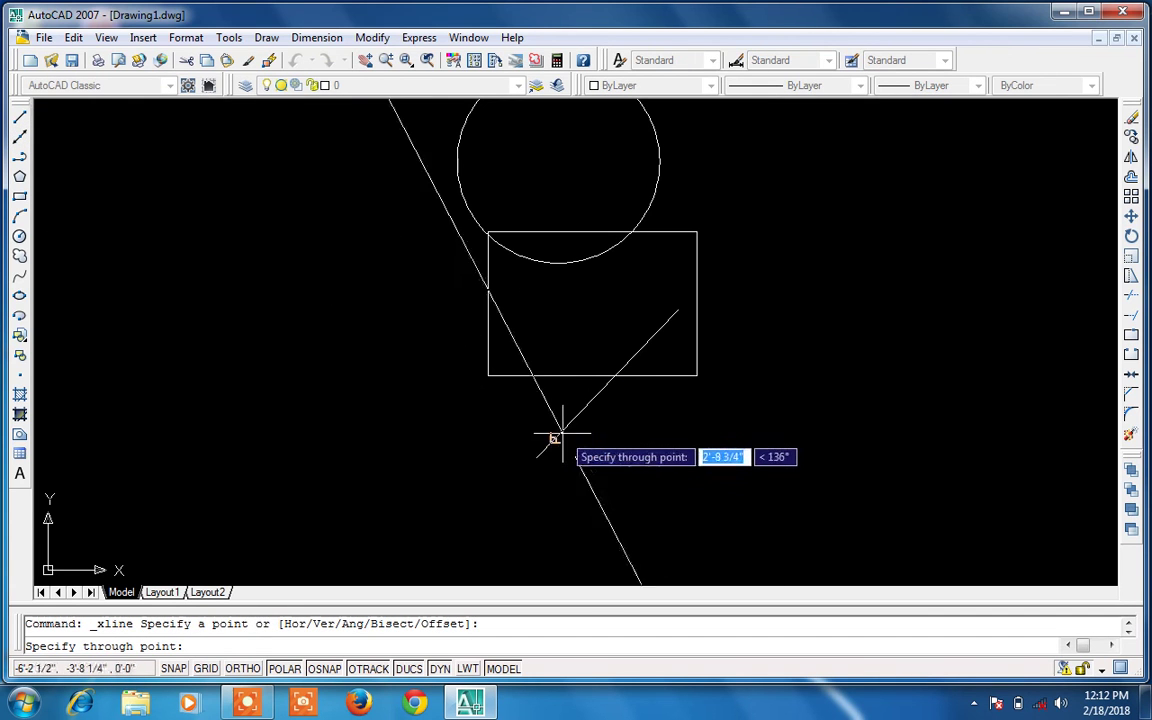
left_click(566, 428)
left_click(573, 429)
left_click(583, 471)
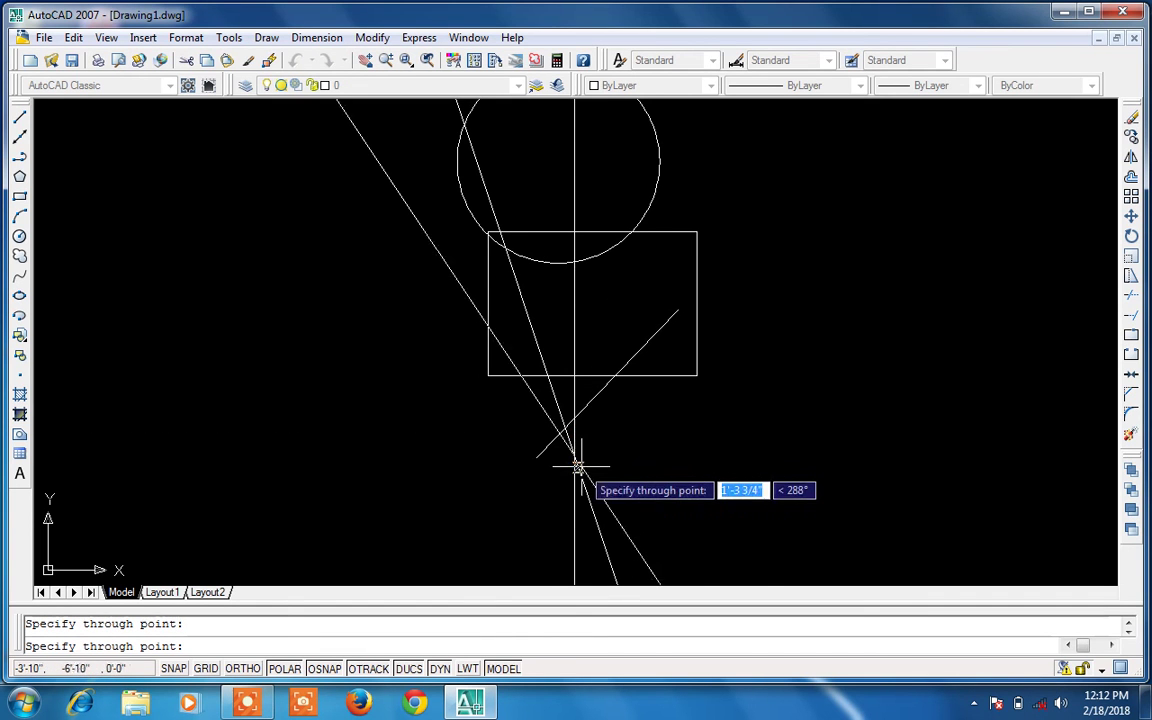
key("Escape")
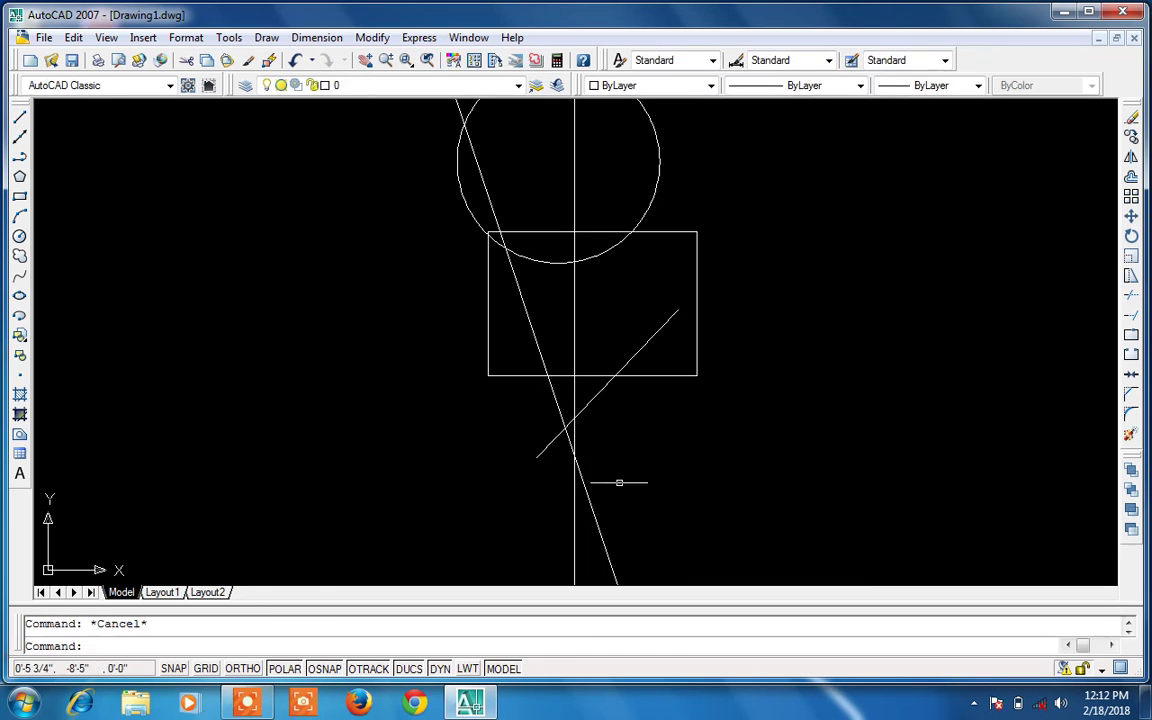
Try trimming the vertical construction line between the circle's lower arc and the short diagonal, and undo the trim
scroll(614, 519, "down", 6)
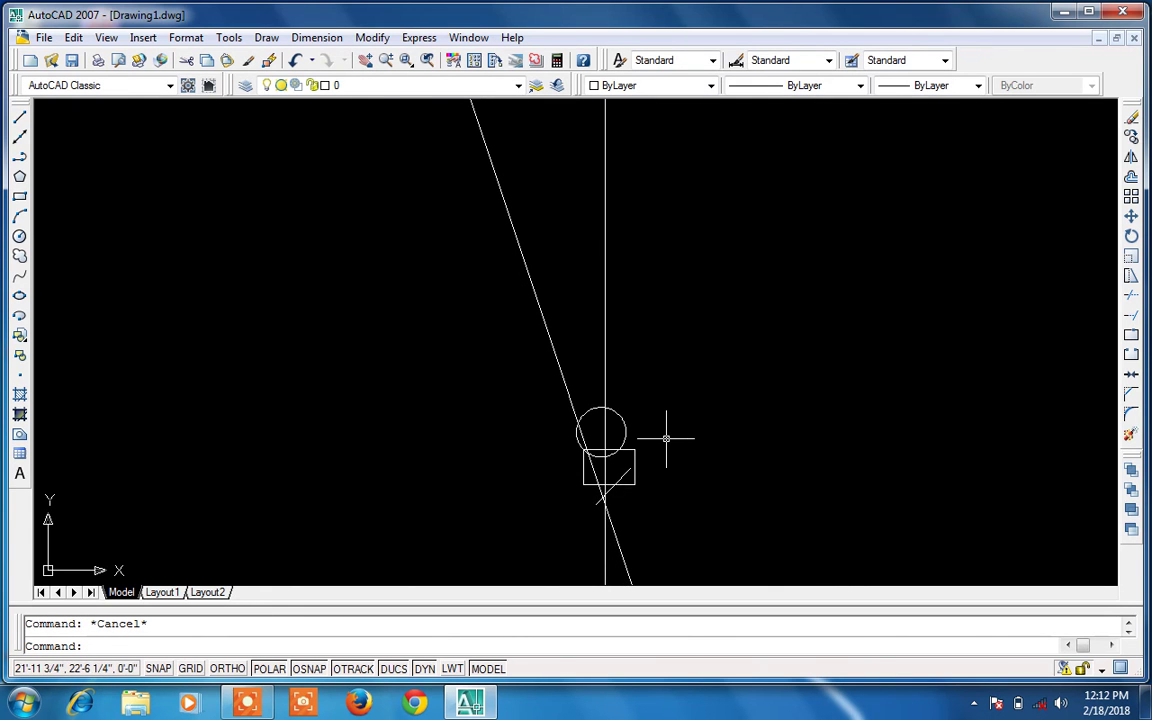
scroll(666, 438, "up", 5)
type("p")
key("Return")
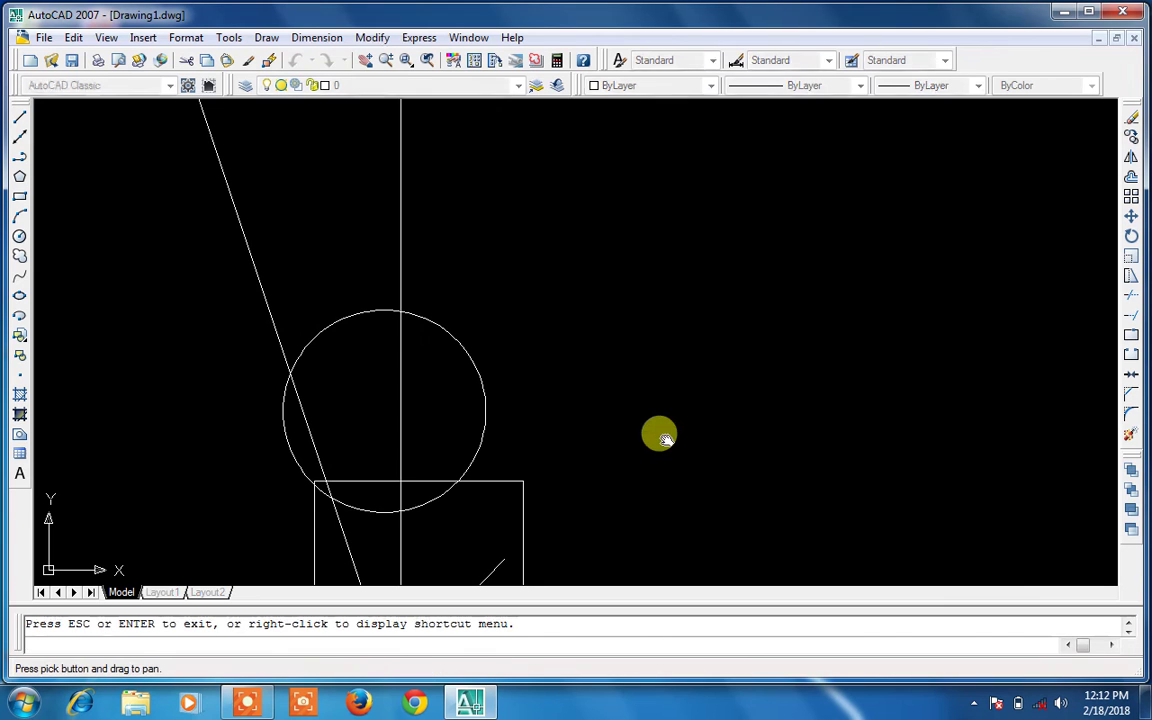
left_click_drag(612, 447, 666, 176)
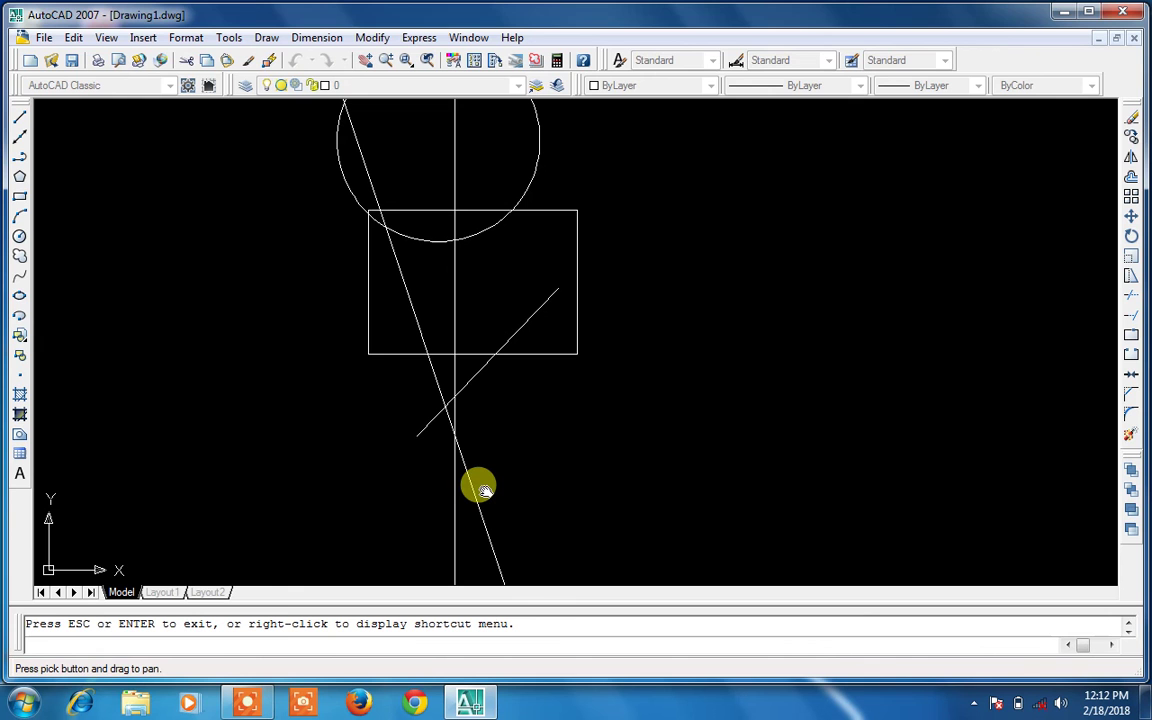
key("Escape")
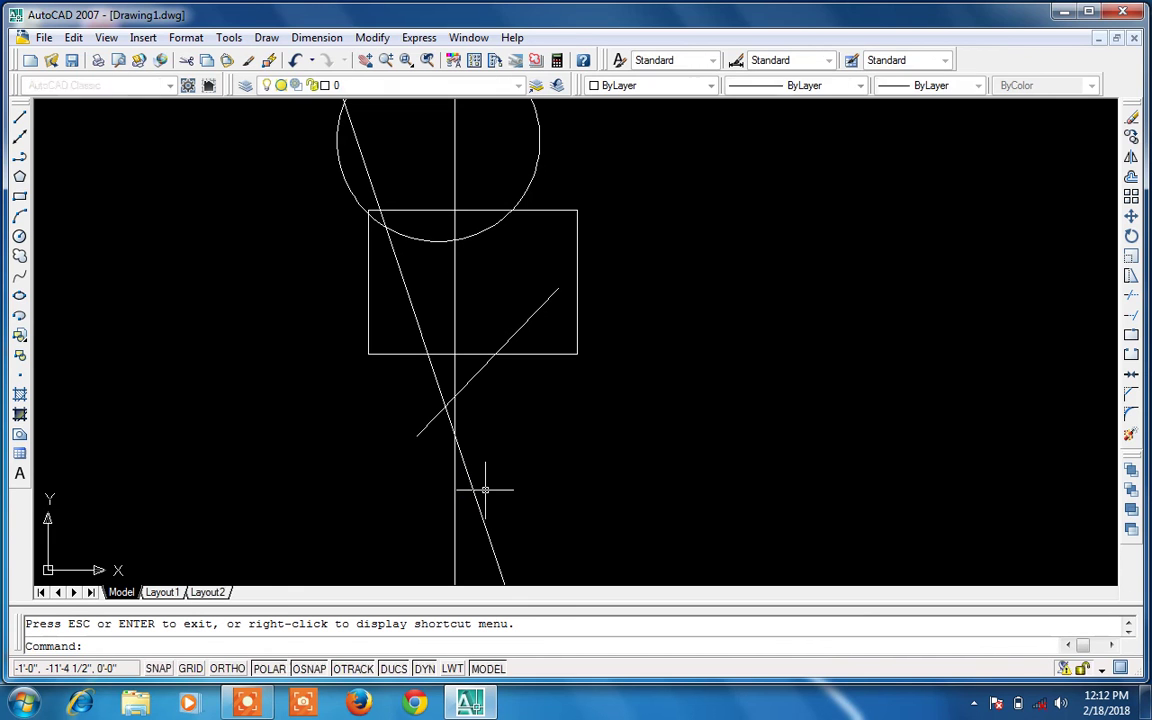
type("tr")
key("Return")
key("Return")
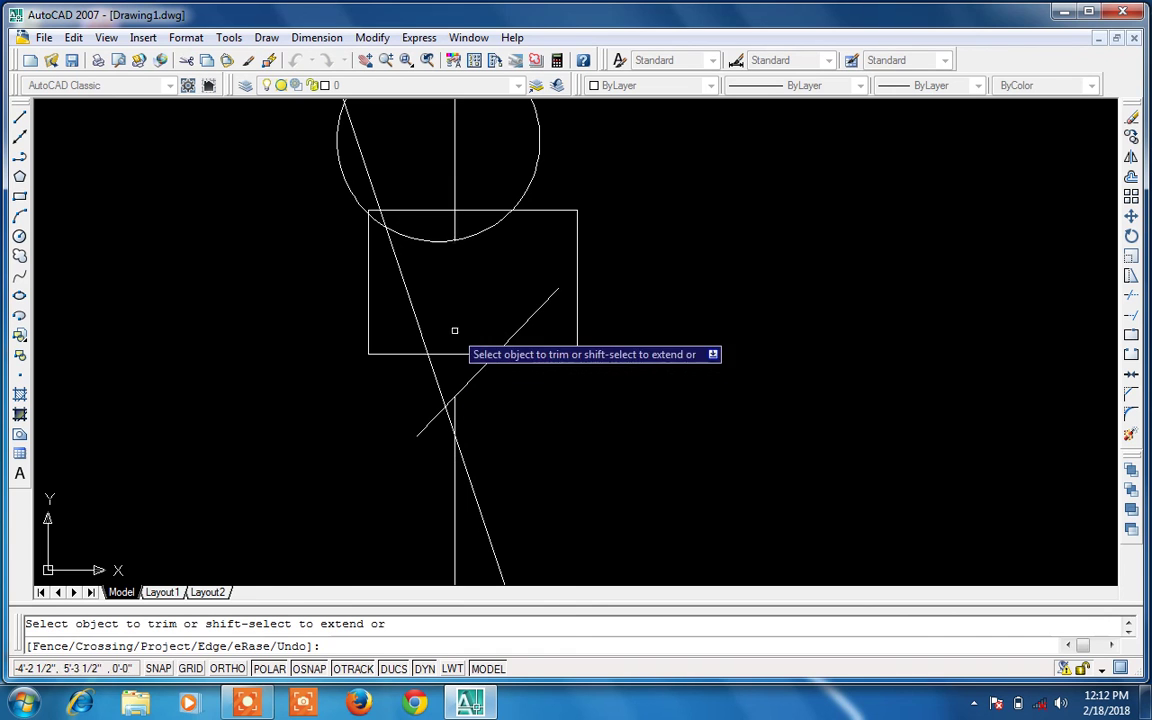
left_click(453, 224)
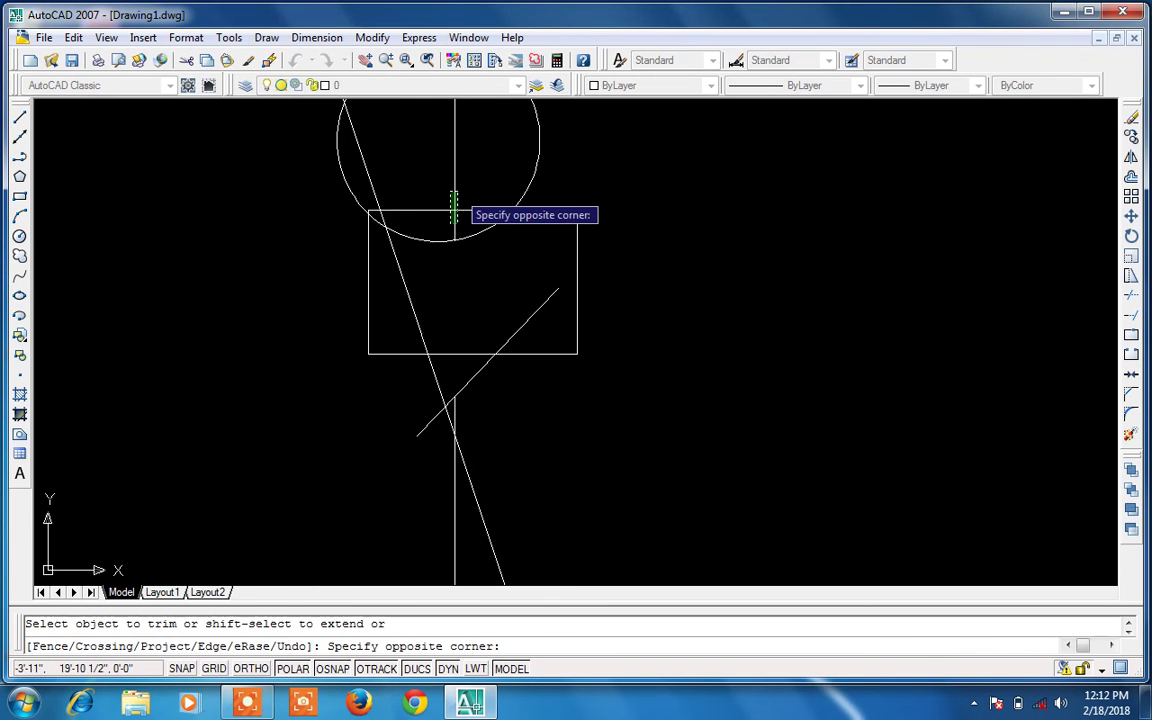
key("Escape")
key("ctrl+z")
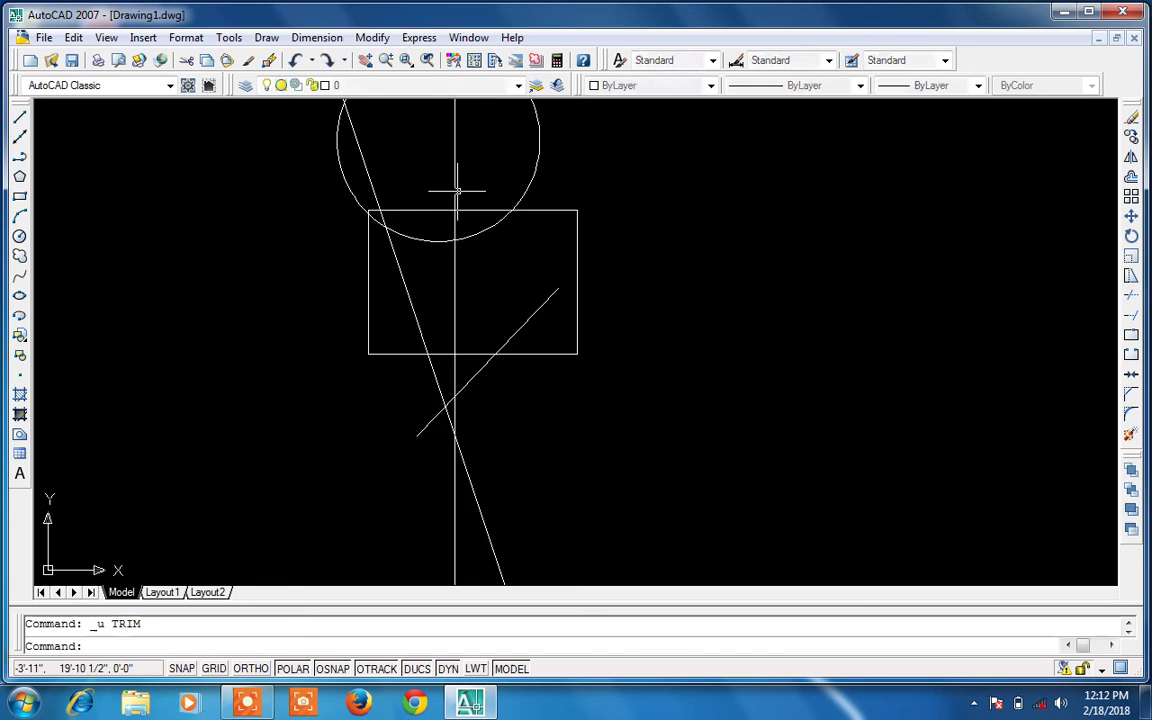
key("ctrl+z")
Draw a wide rectangle above the circle that spans both construction lines
scroll(457, 190, "down", 5)
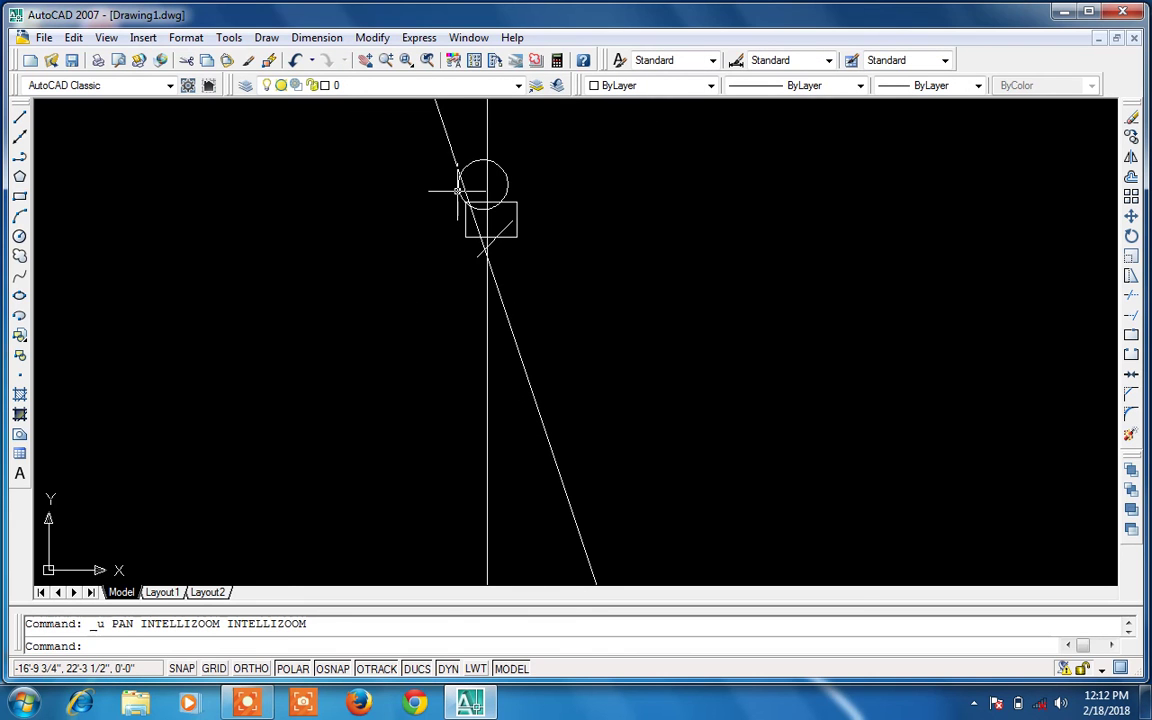
mouse_move(457, 190)
middle_mouse_down()
mouse_move(441, 275)
mouse_move(442, 404)
middle_mouse_up()
key("Escape")
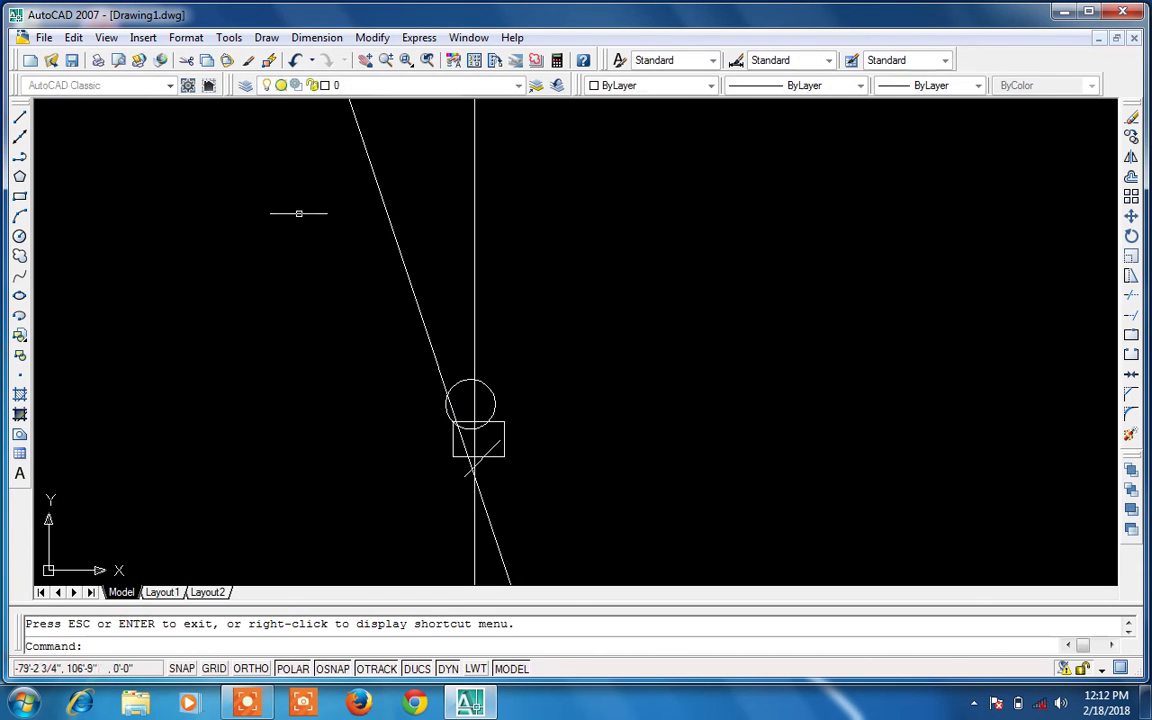
left_click(24, 198)
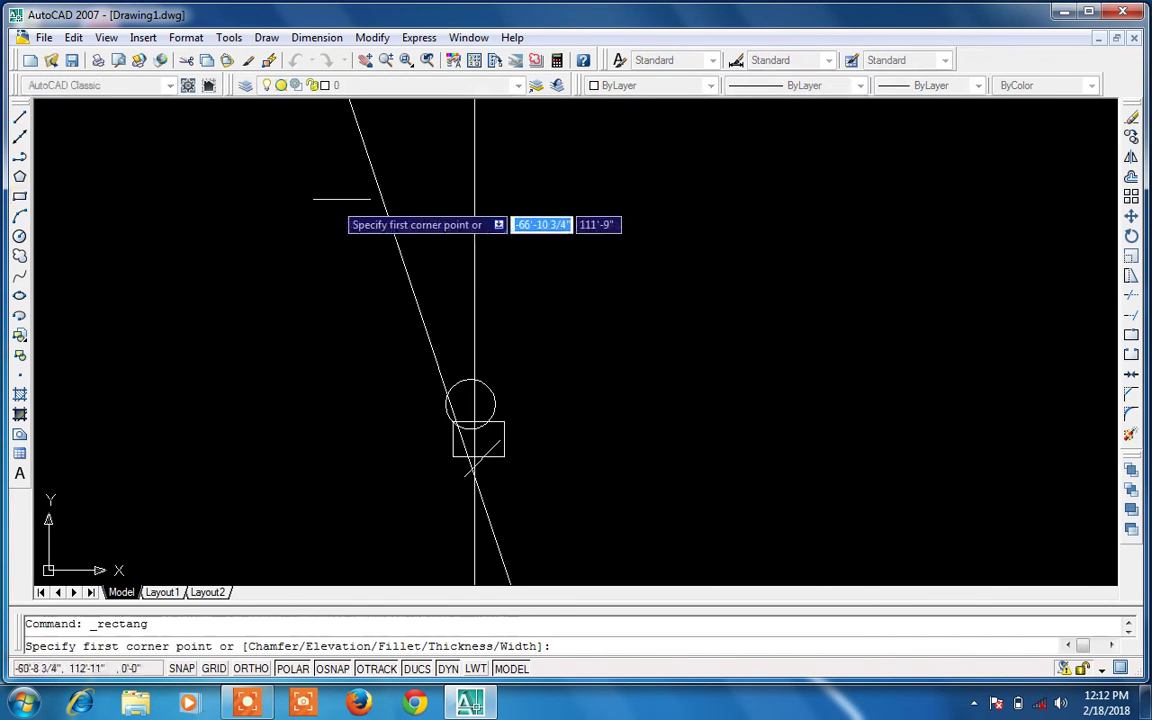
left_click(344, 199)
left_click(526, 273)
key("Return")
key("Return")
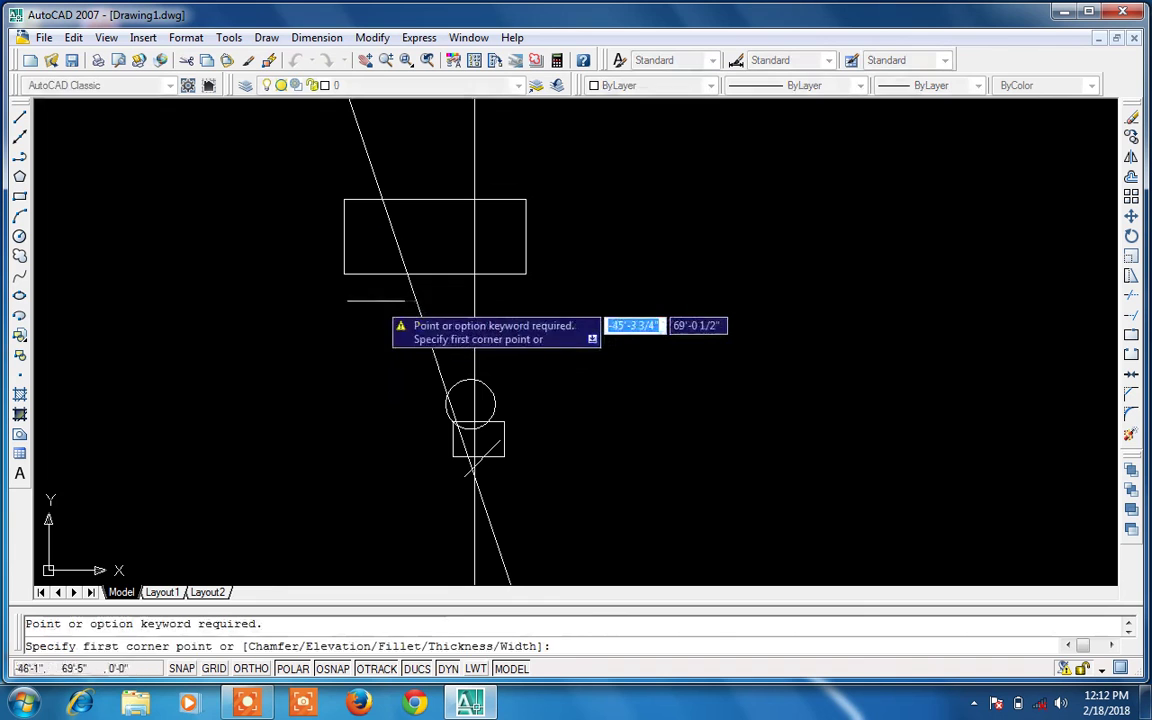
Draw a horizontal line just below the wide rectangle, crossing both construction lines
left_click(361, 293)
left_click(522, 295)
key("Return")
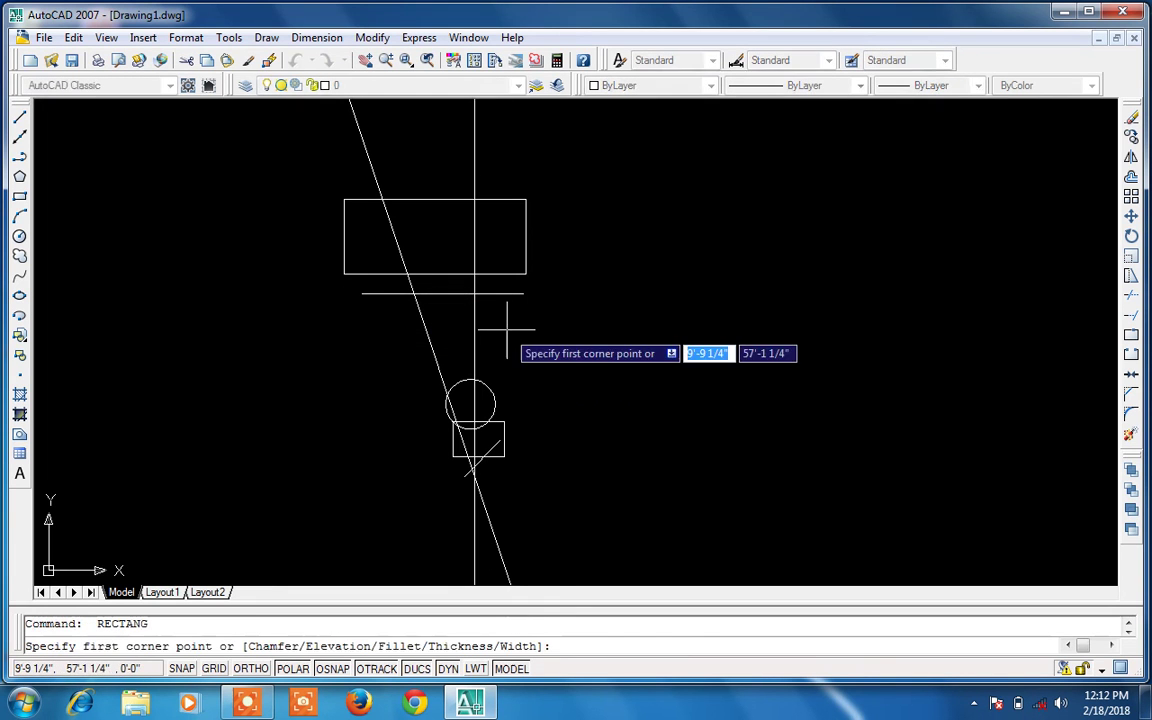
Draw a small flat rectangle above the circle, straddling the vertical construction line
left_click(457, 345)
left_click(476, 344)
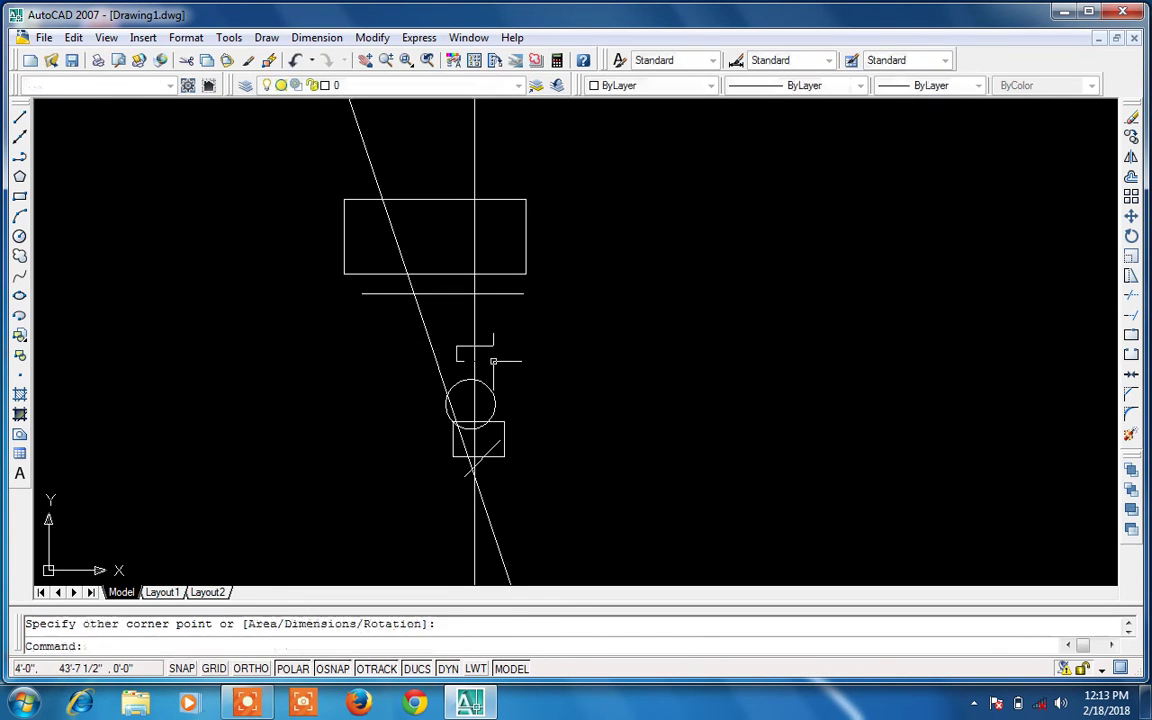
key("Return")
key("Return")
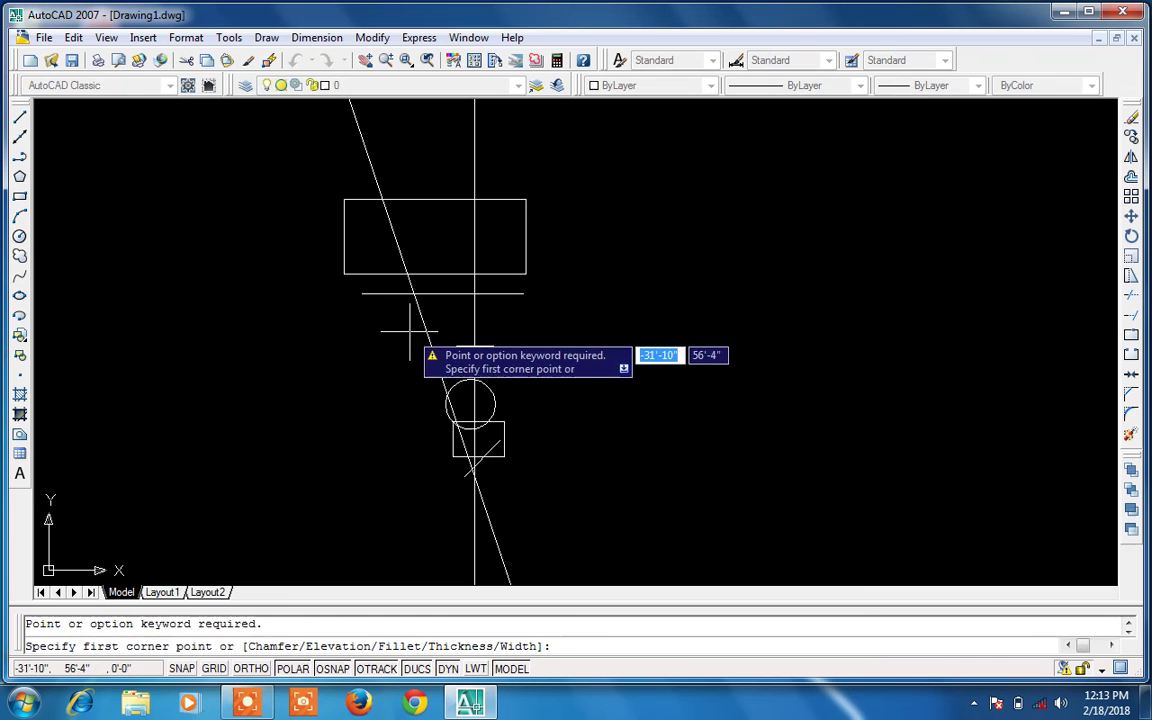
key("Escape")
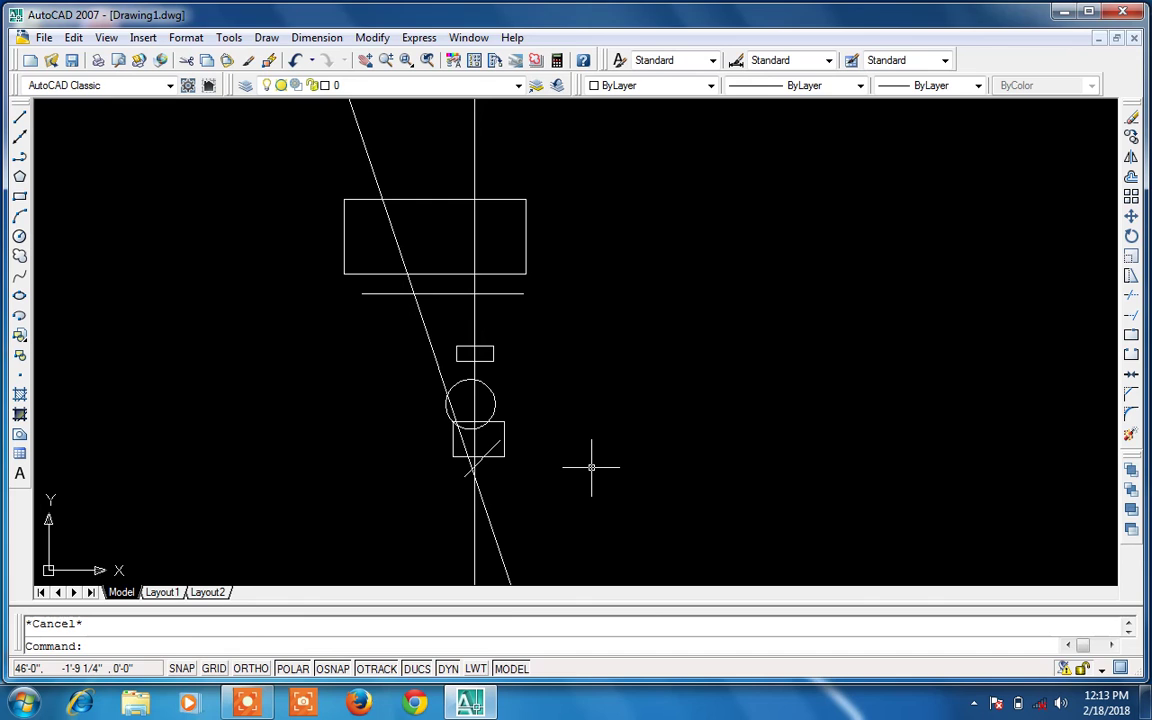
Draw a horizontal line below the short diagonal, crossing both construction lines
type("p")
key("Return")
left_click_drag(584, 463, 589, 373)
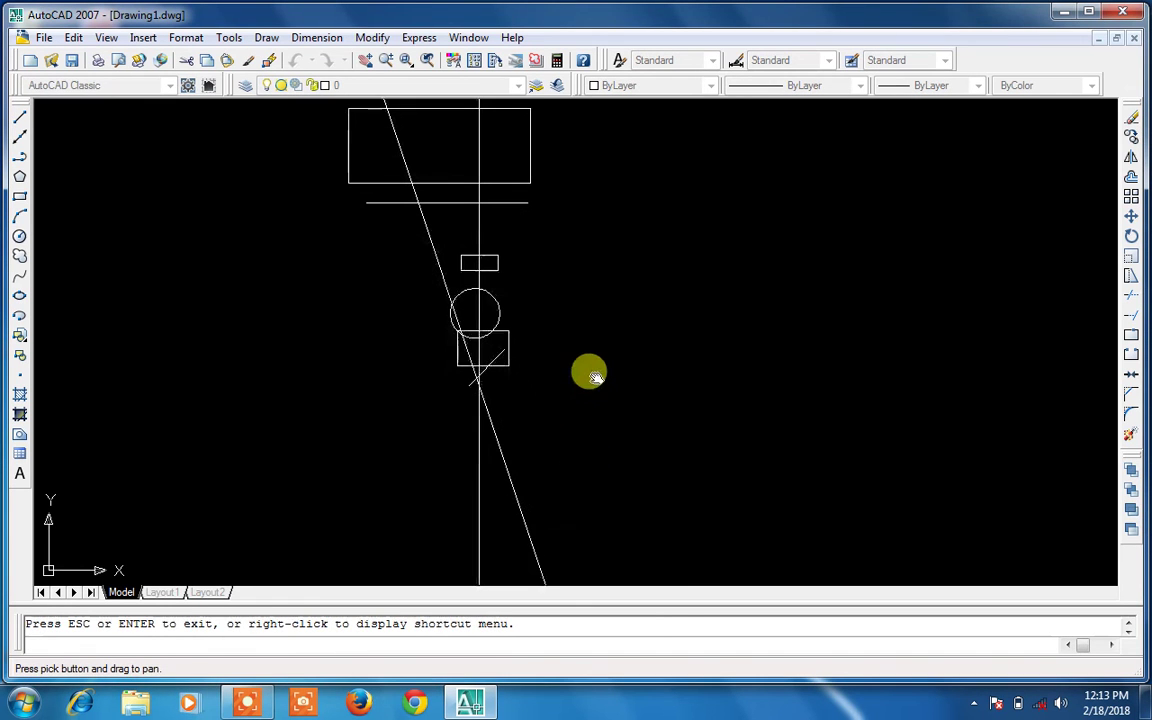
key("Escape")
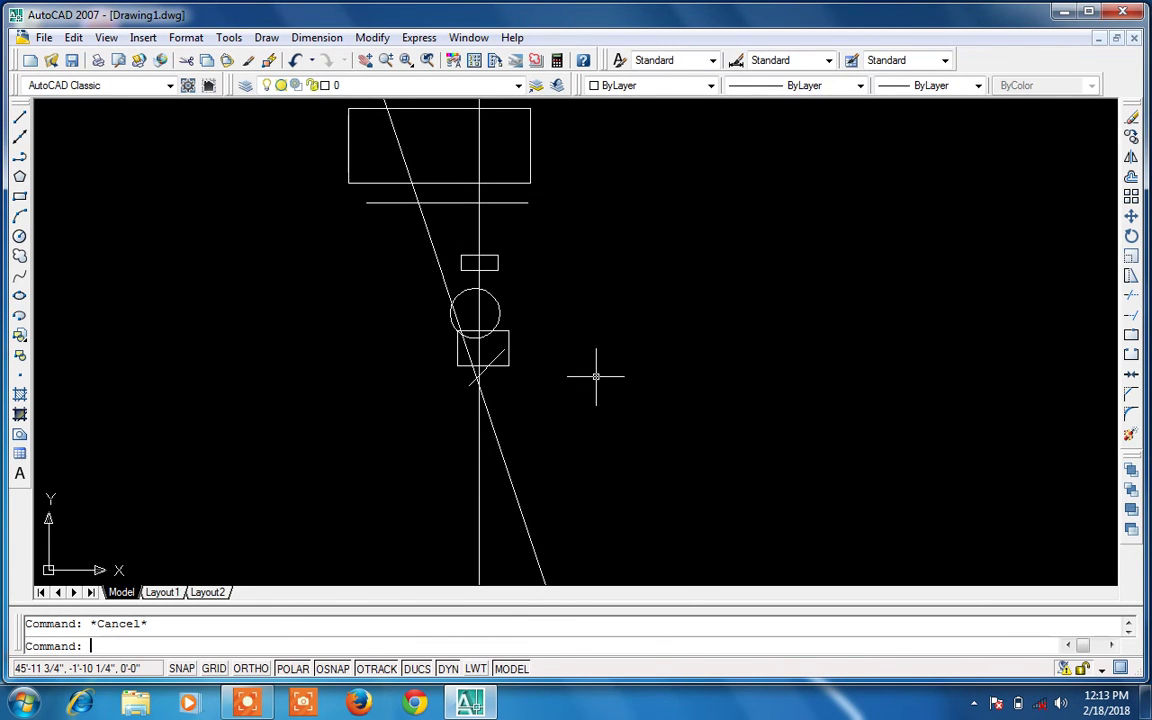
type("l")
key("Return")
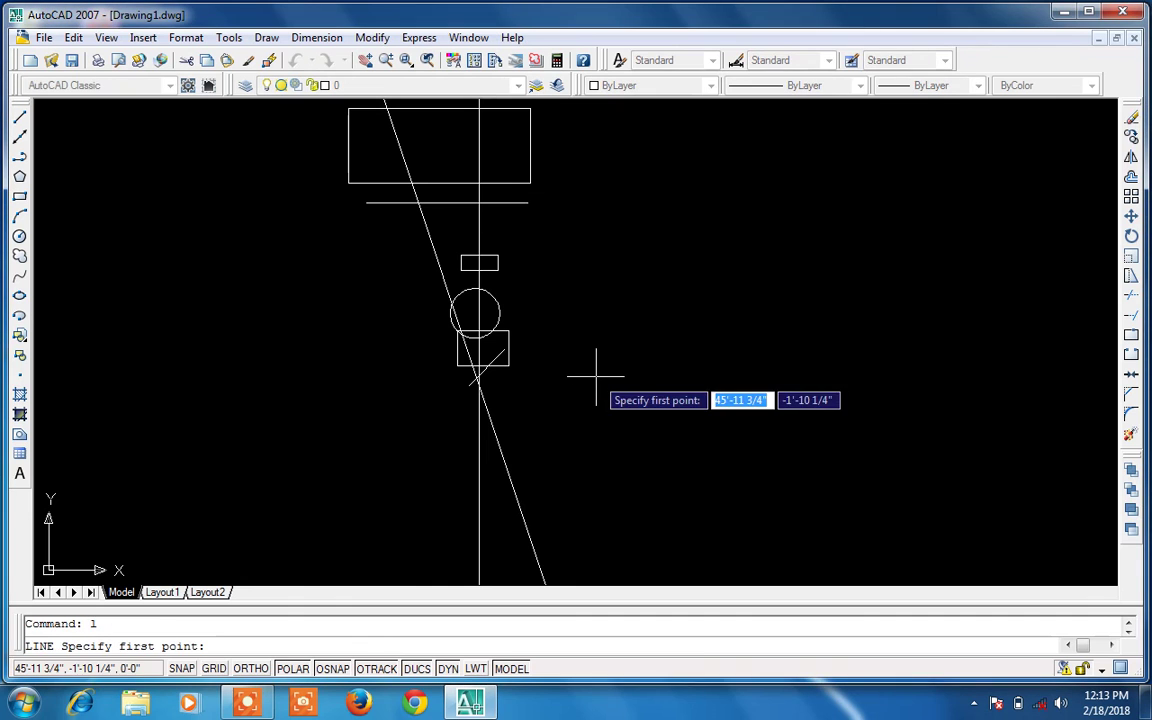
left_click(536, 418)
left_click(378, 418)
key("Return")
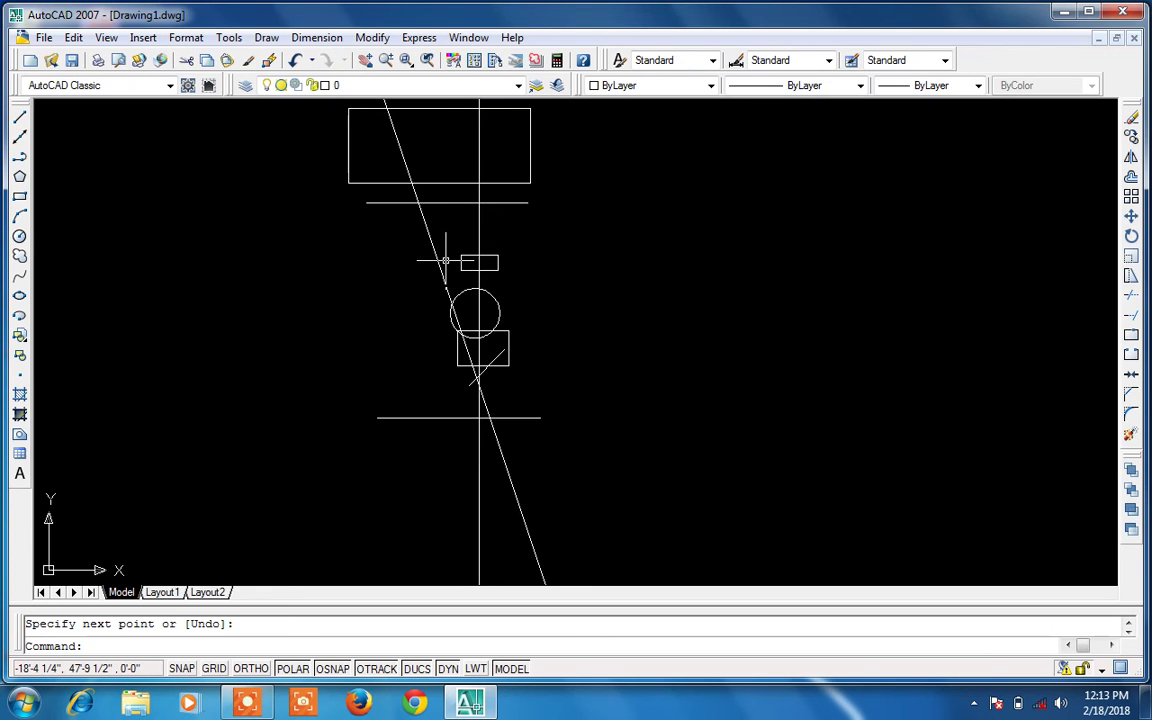
Try trimming both construction lines above the lower horizontal line, using that line as the cutting edge, and undo the trim
type("tr")
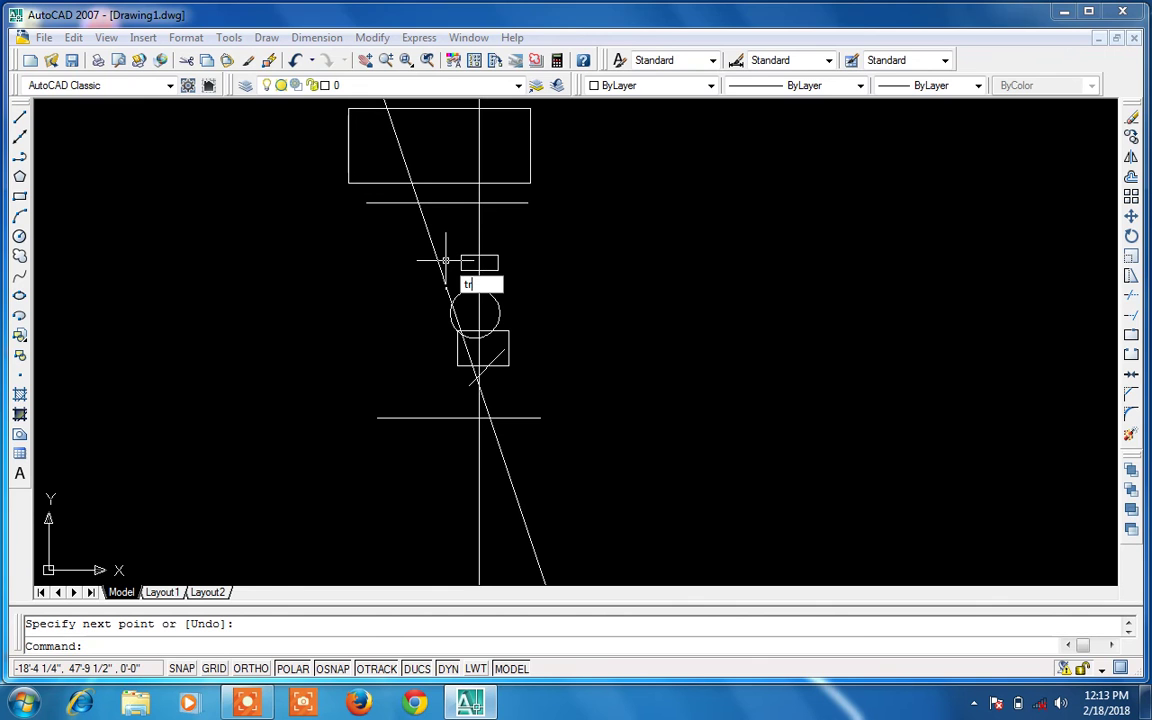
key("Return")
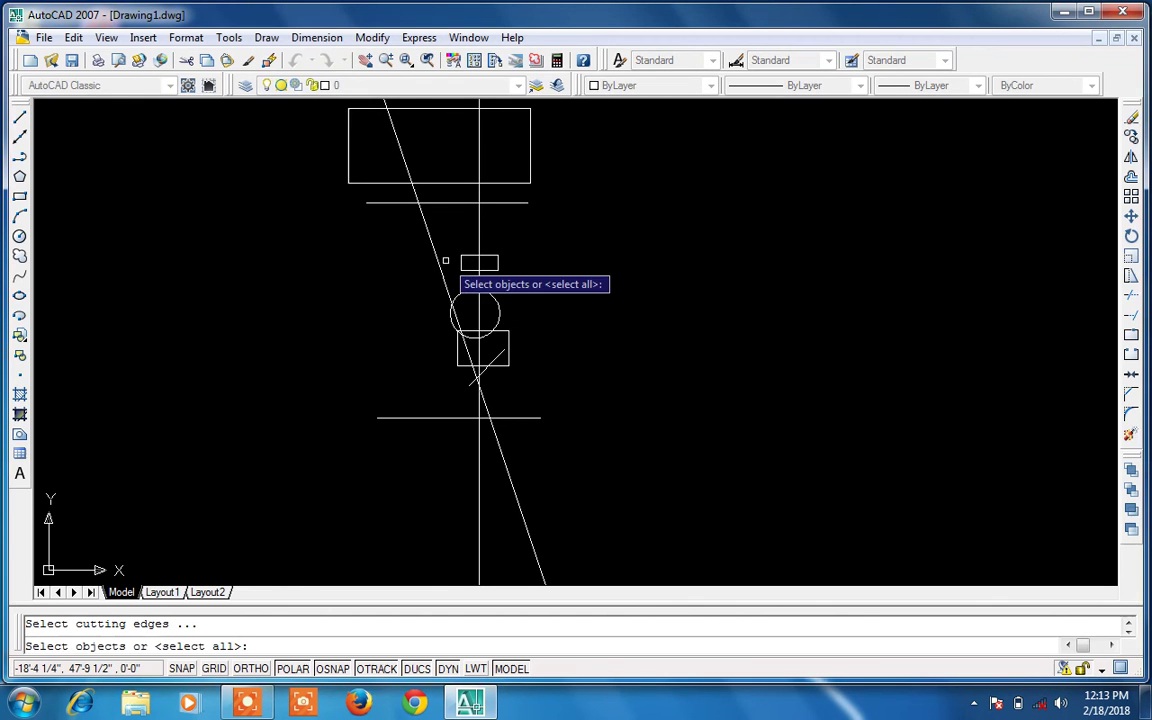
left_click(513, 417)
key("Return")
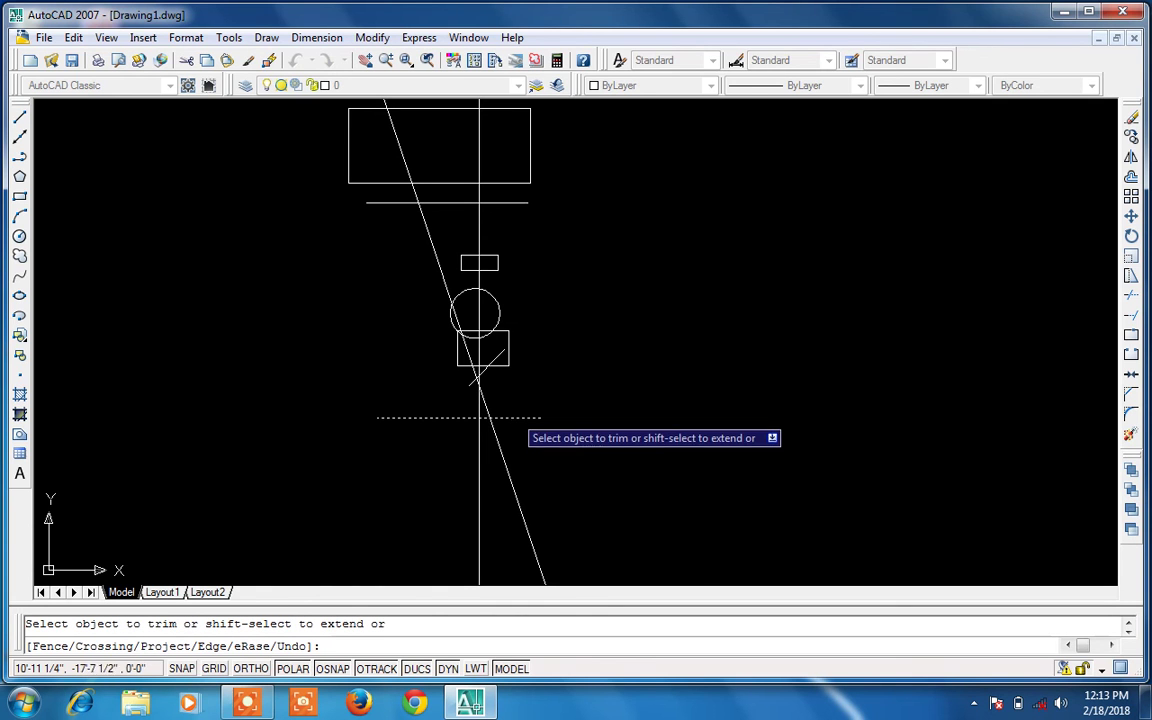
left_click(511, 401)
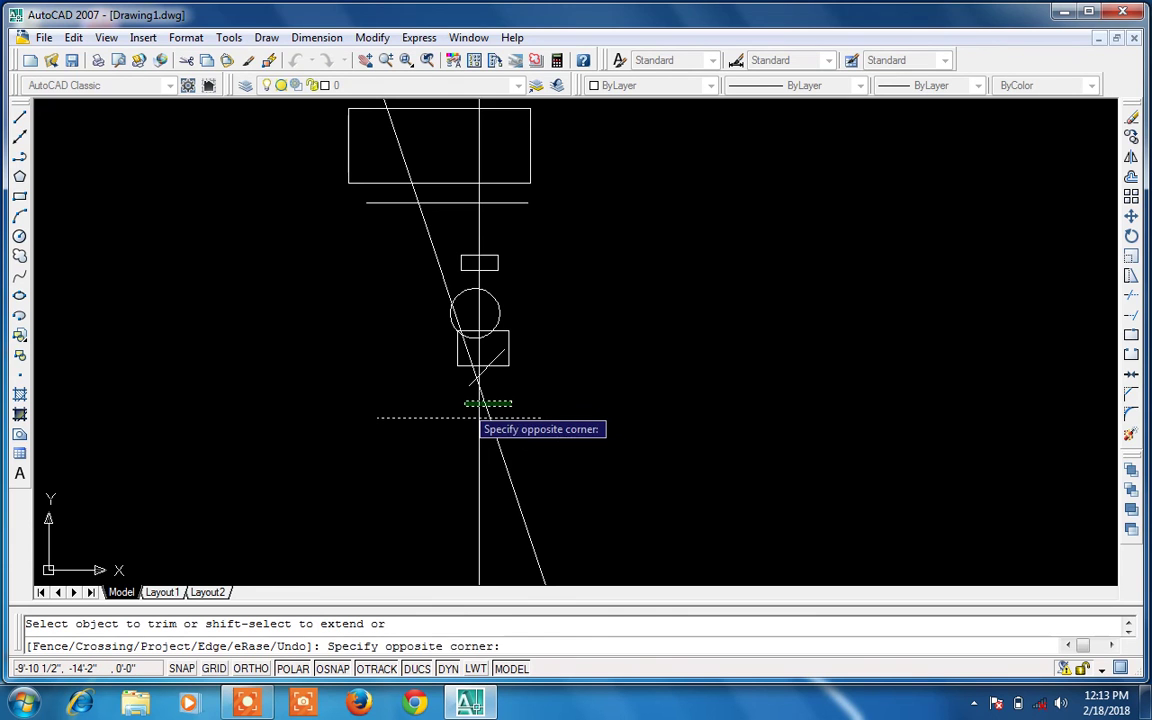
left_click(465, 405)
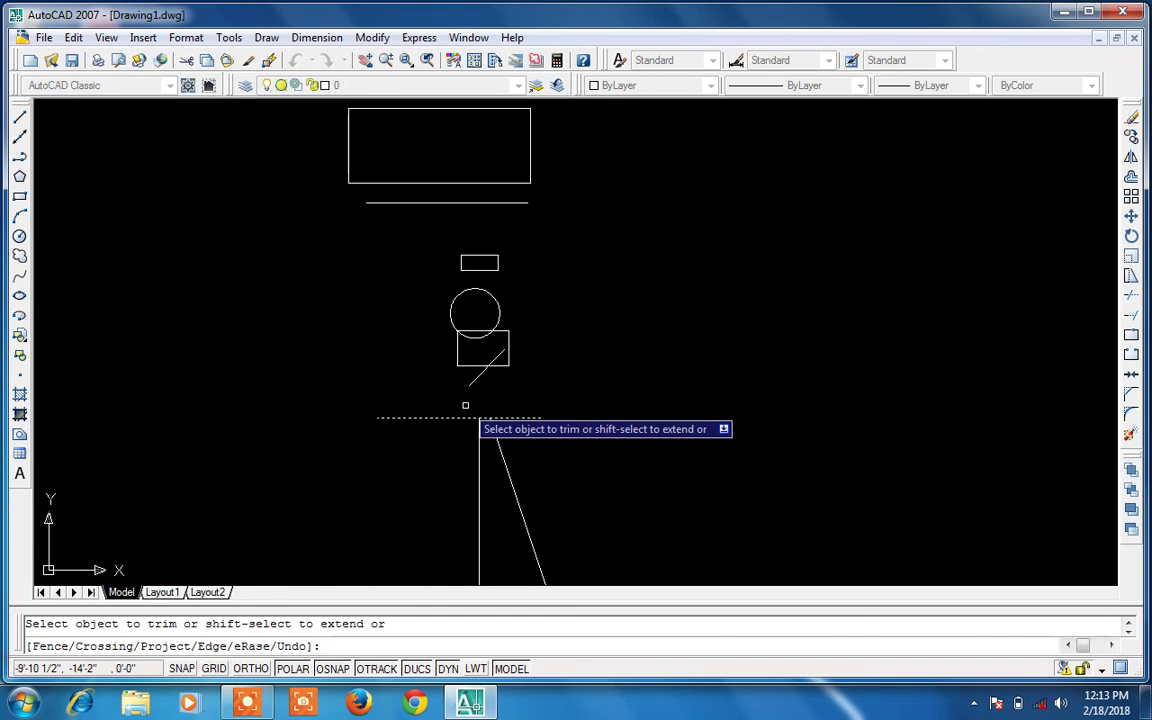
key("Escape")
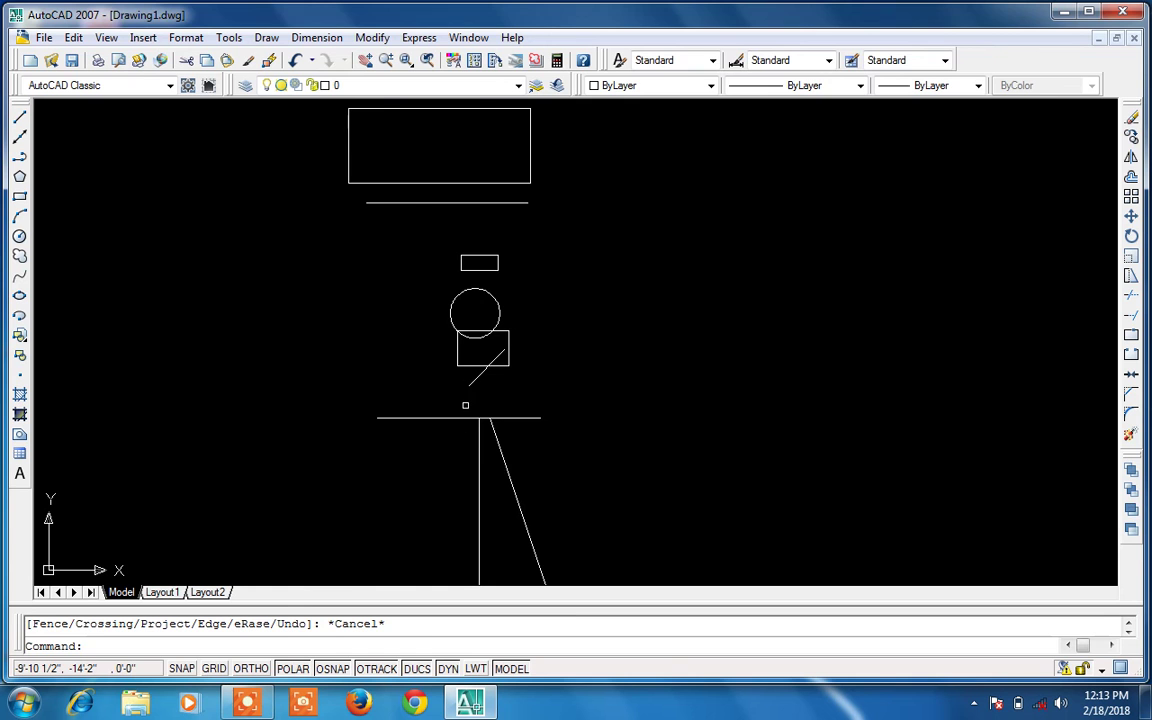
key("ctrl+z")
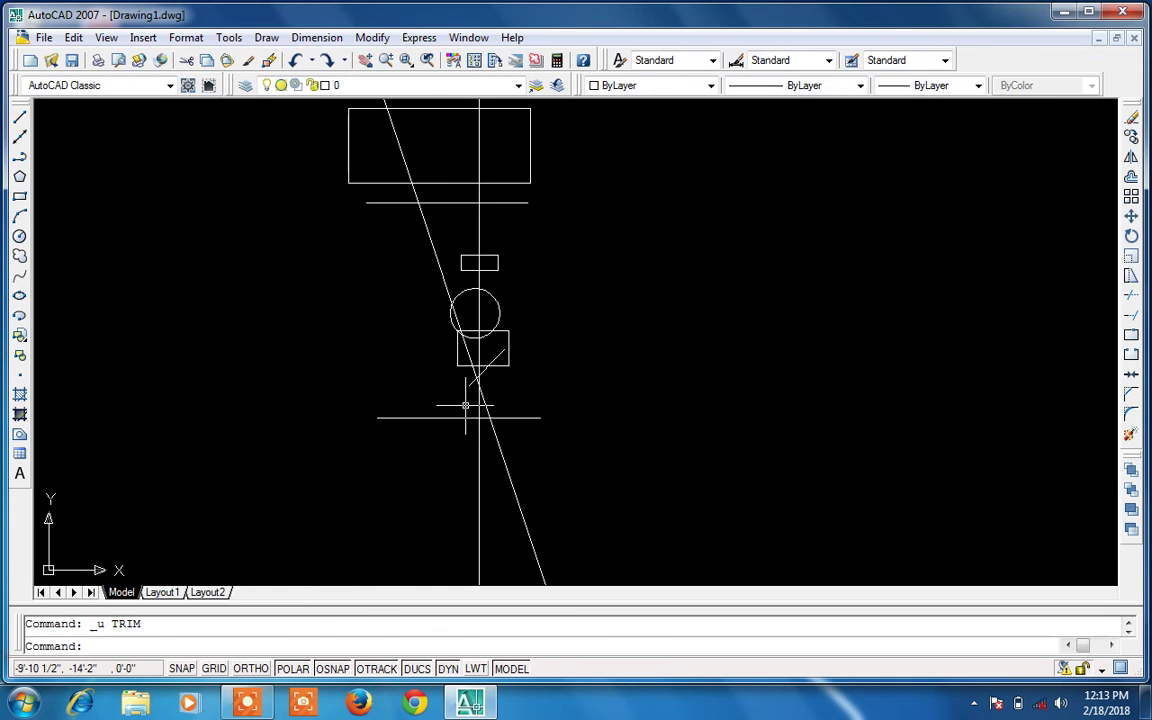
Trim away everything of both construction lines above the lower horizontal line, with that line as the only cutting edge
type("tr")
key("Return")
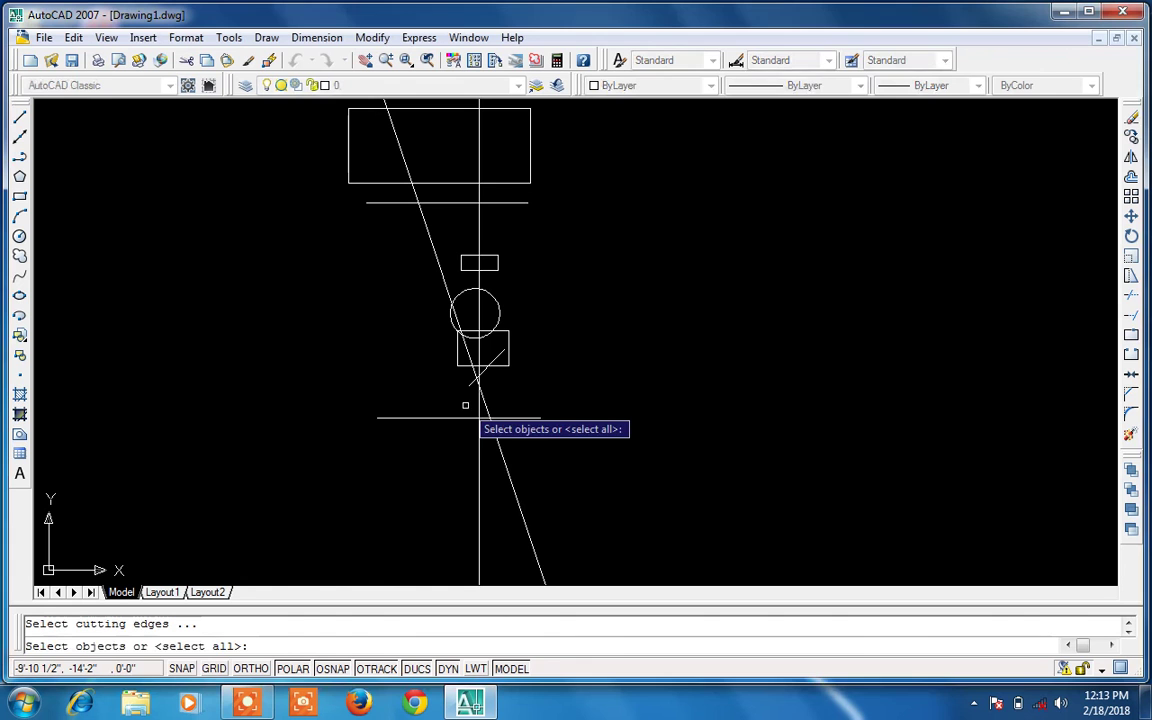
left_click(463, 417)
key("Return")
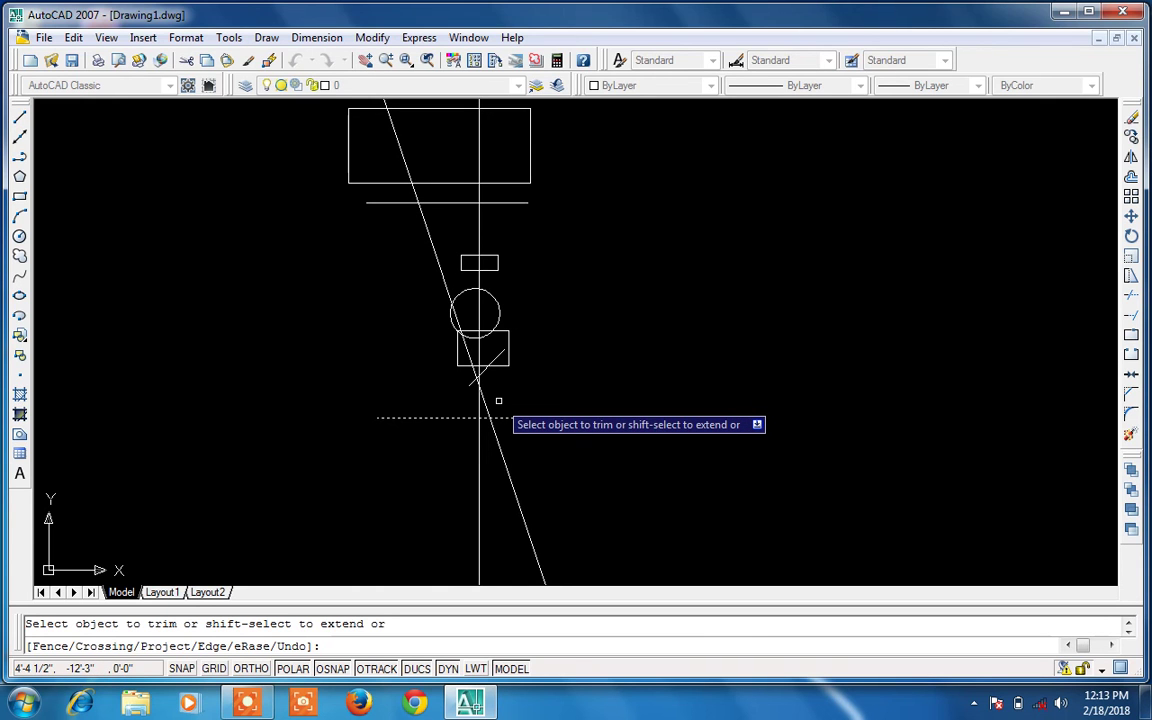
left_click(498, 400)
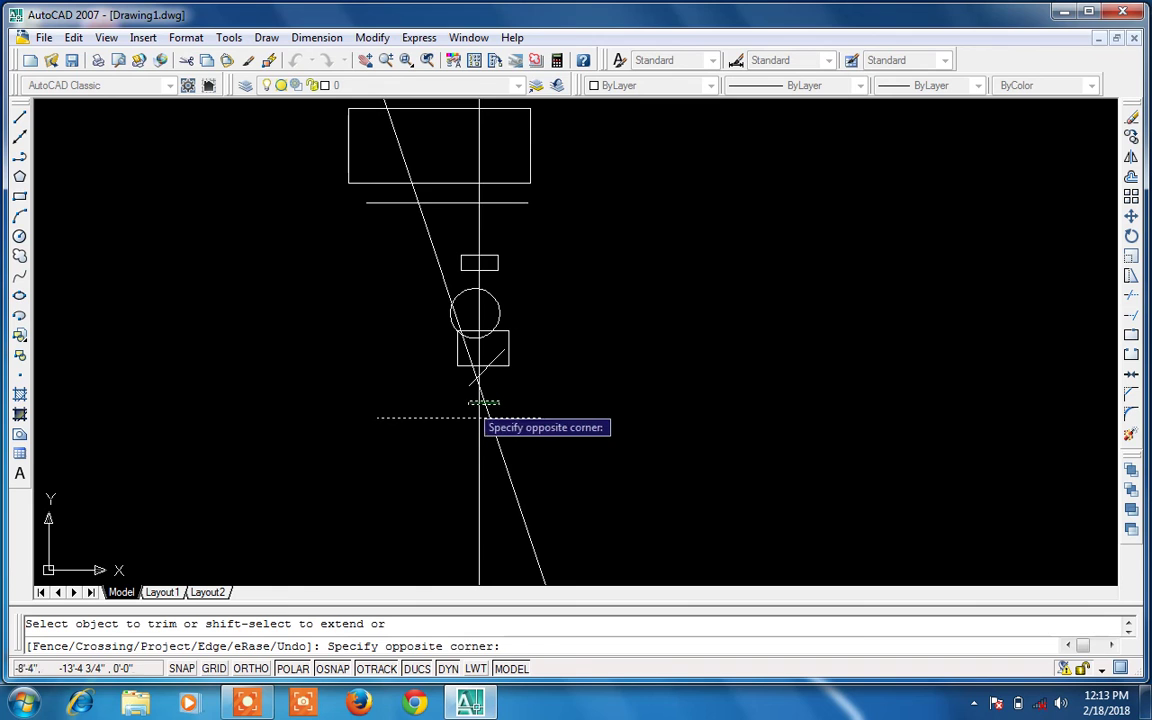
left_click(467, 403)
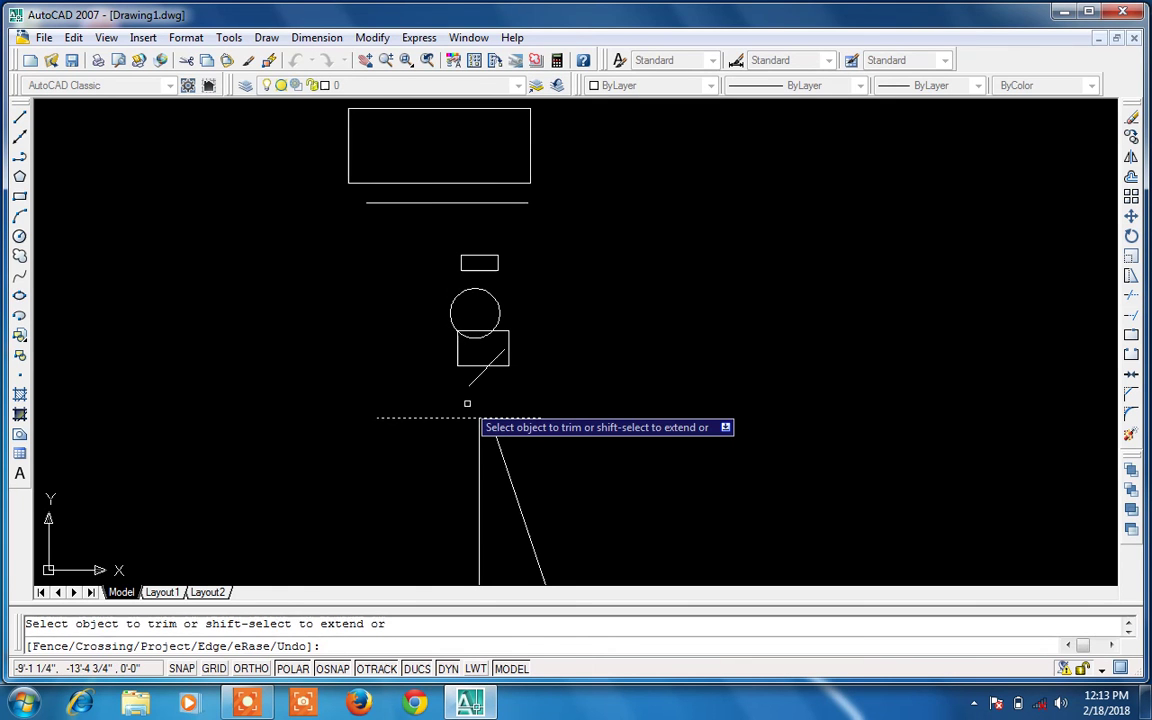
key("Escape")
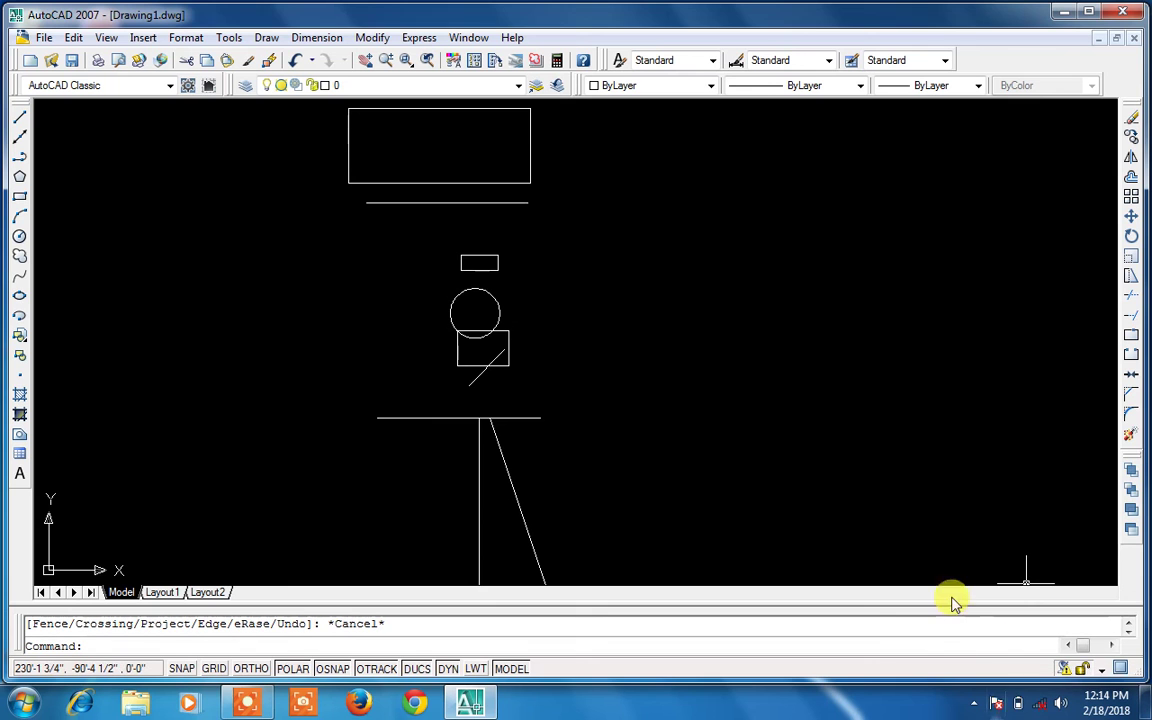
left_click(974, 703)
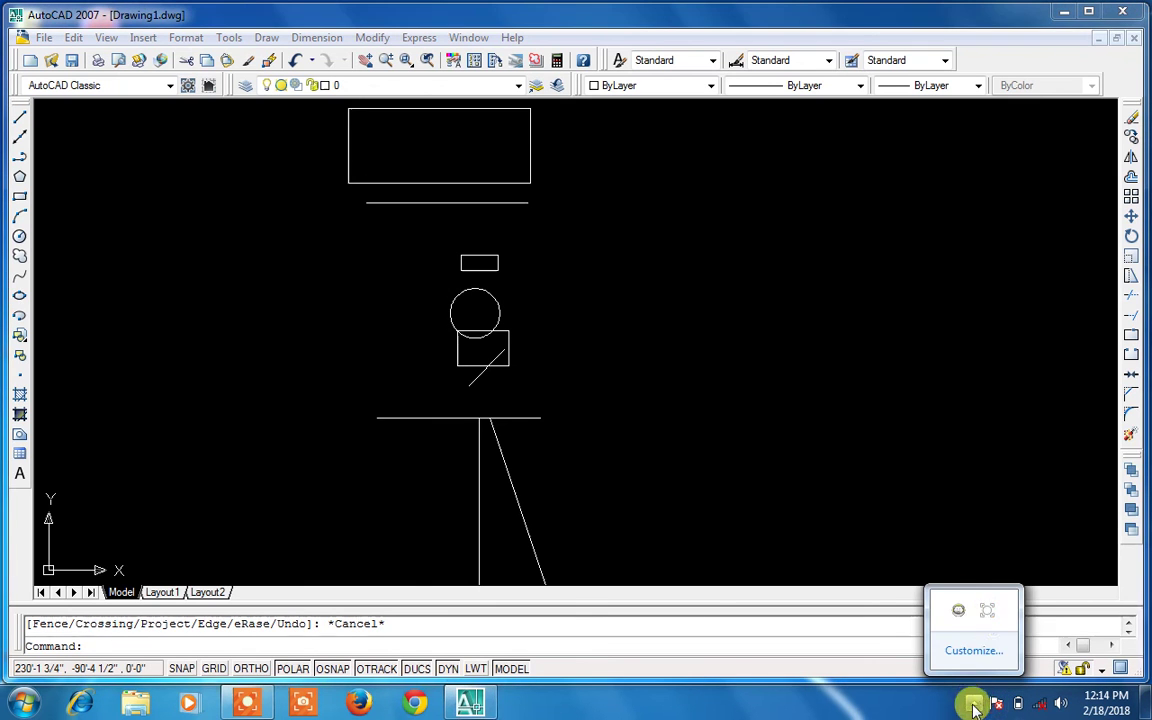
left_click(987, 611)
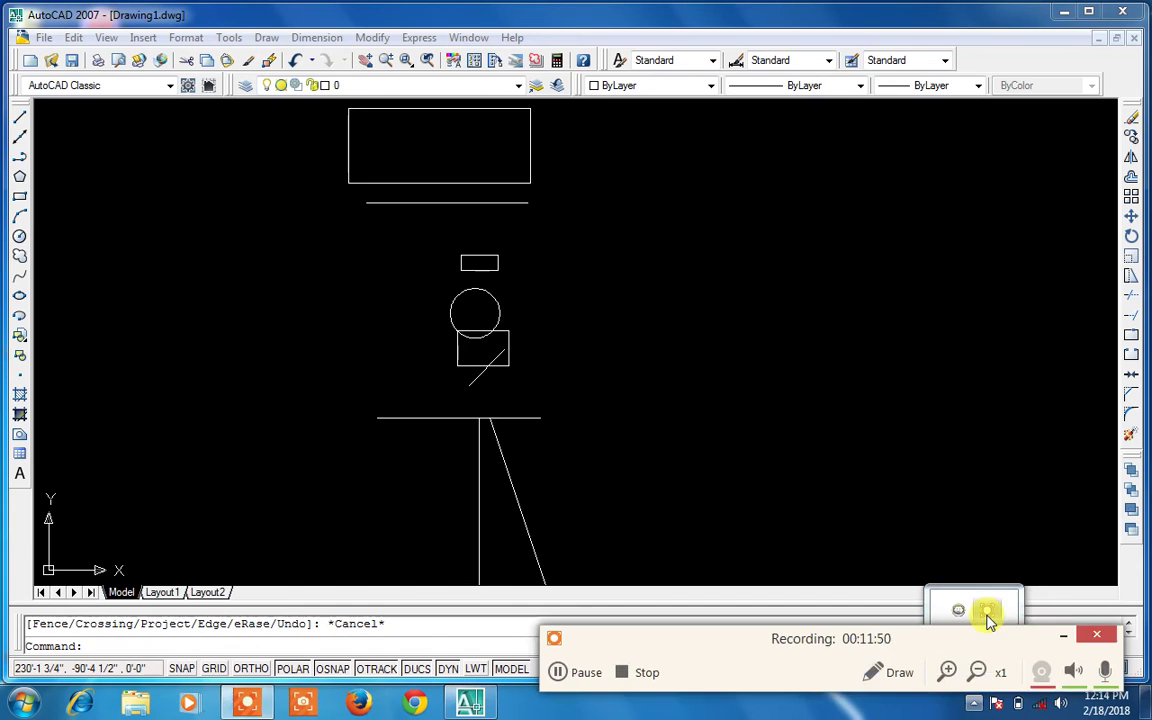
left_click(1063, 636)
left_click(948, 495)
key("Escape")
key("Escape")
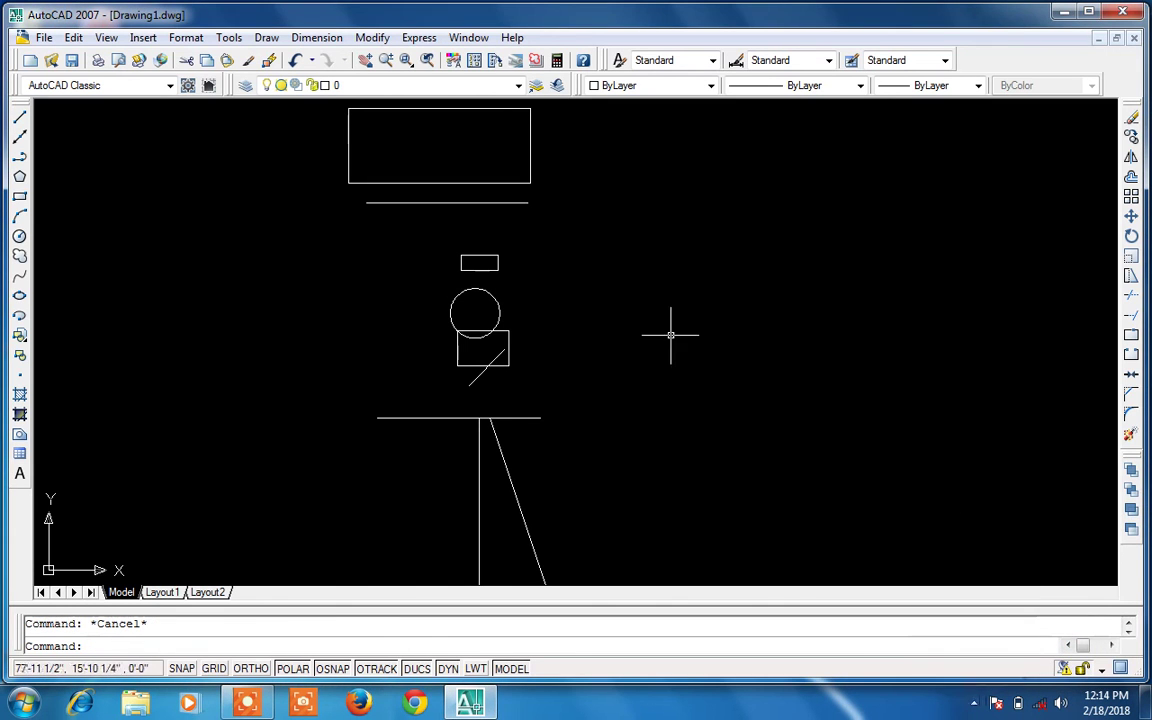
Erase all the shapes and lines in the drawing
left_click(600, 113)
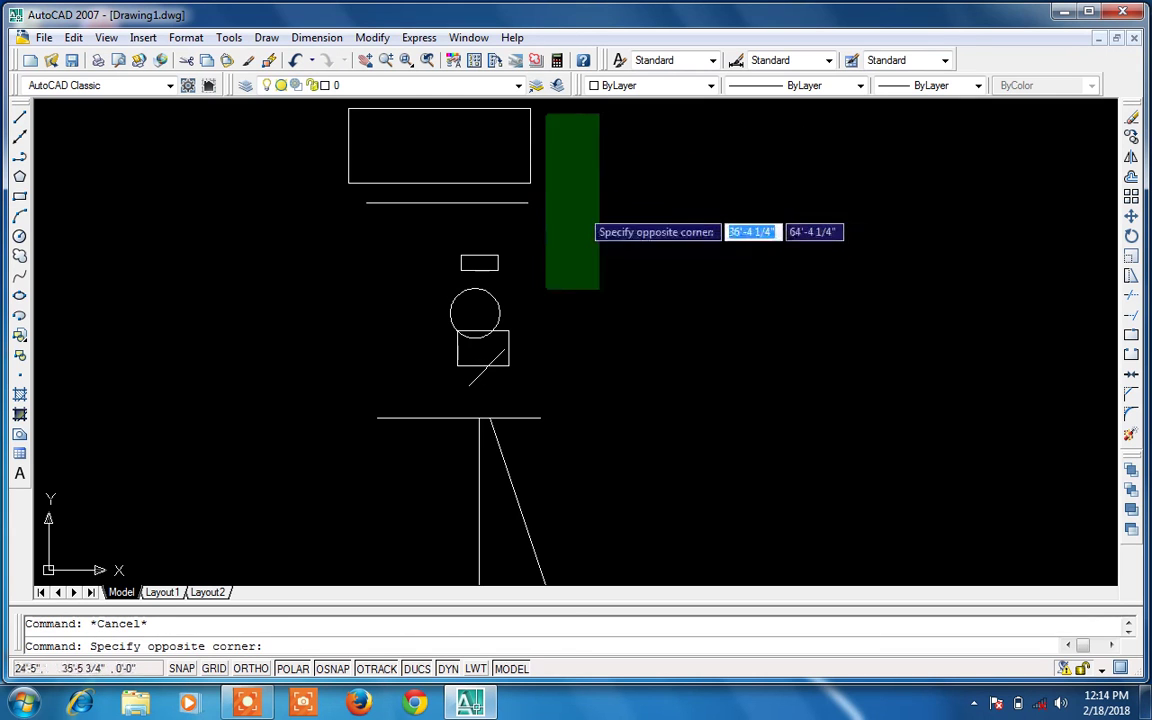
left_click(290, 522)
key("Delete")
key("Escape")
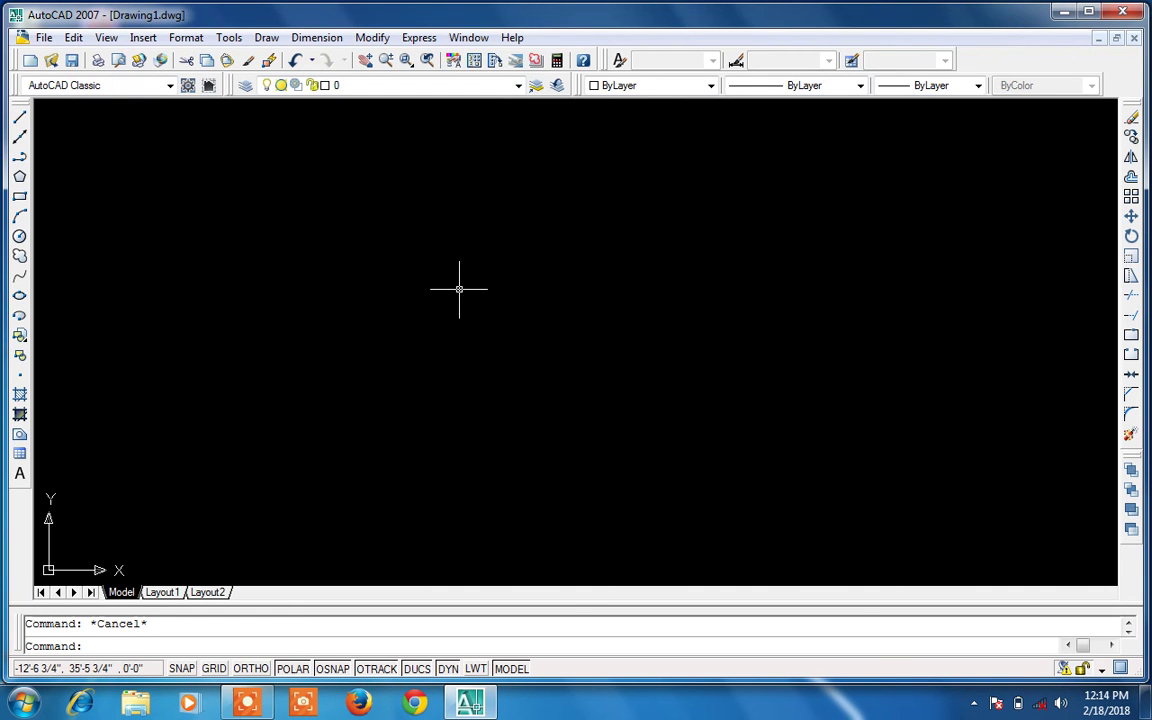
Draw a short, steep line sloping down to the right near the middle of the empty drawing
type("l")
key("Return")
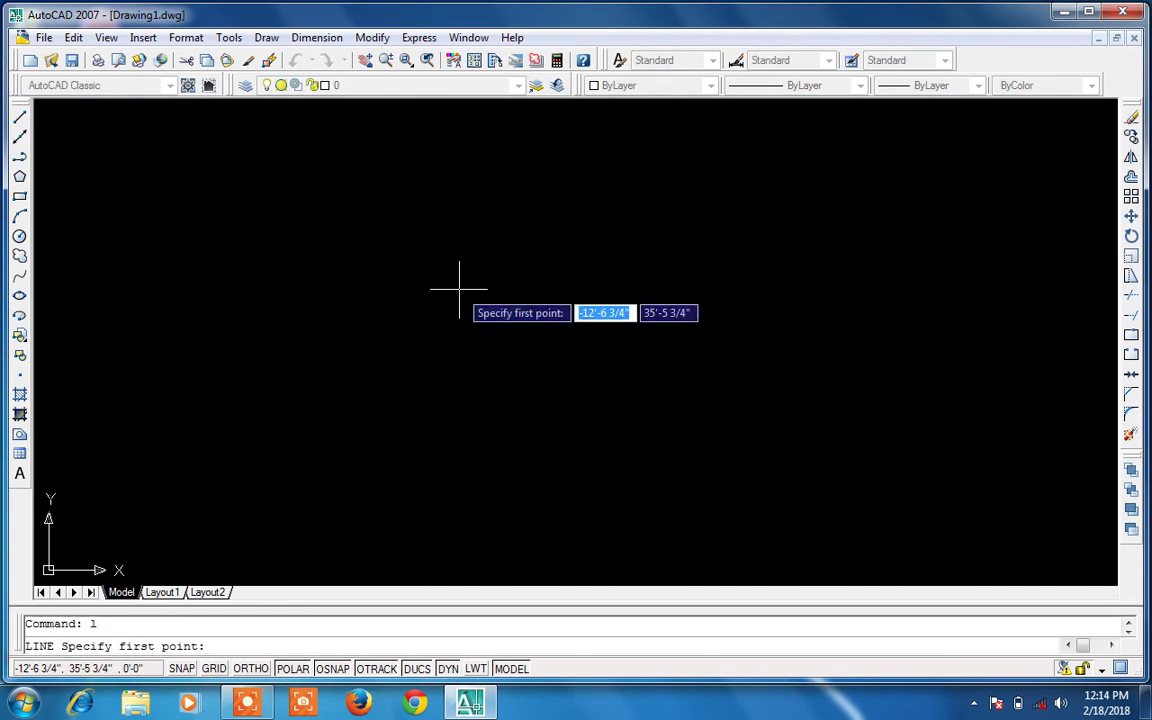
left_click(460, 287)
left_click(492, 396)
key("Return")
Draw a zigzag of four connected line segments that cross each other like a star and pass through the short steep line
key("Return")
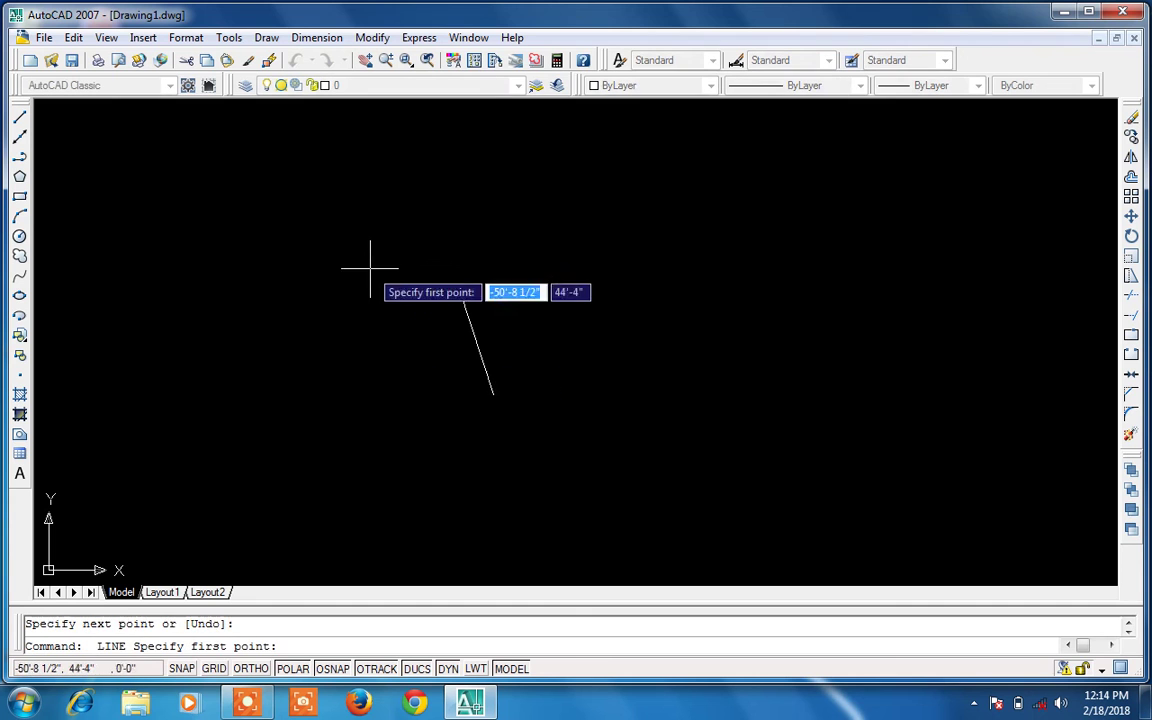
left_click(370, 268)
left_click(308, 421)
left_click(541, 299)
left_click(321, 332)
left_click(554, 458)
key("Escape")
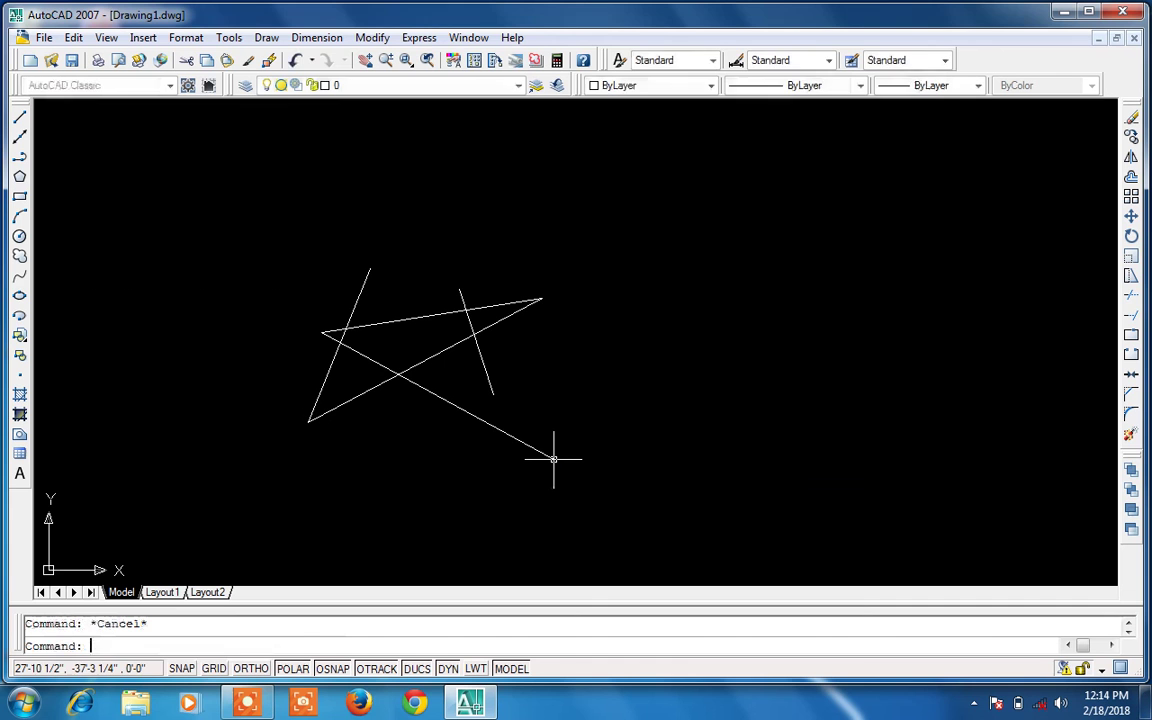
Draw a separate steep line to the right of the star, sloping down to the left
key("Return")
left_click(816, 337)
left_click(748, 527)
key("Return")
Draw two sloping lines that converge above the separate steep line without touching it or each other
key("Return")
left_click(595, 185)
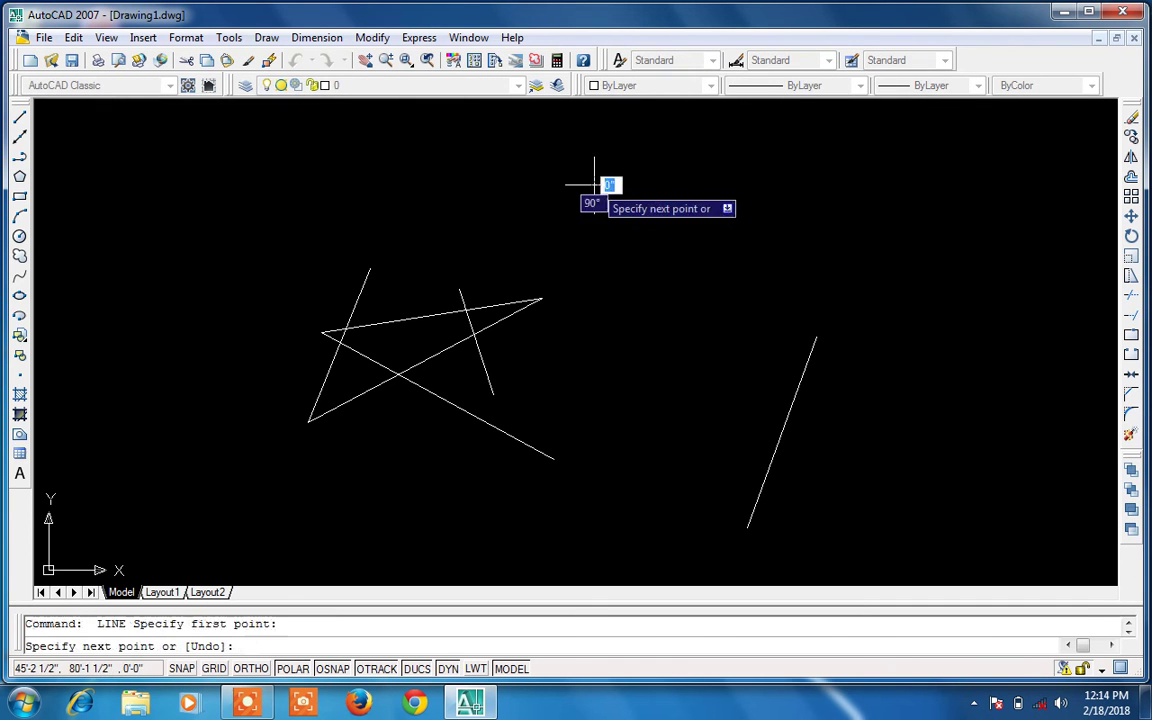
left_click(723, 308)
key("Return")
key("Return")
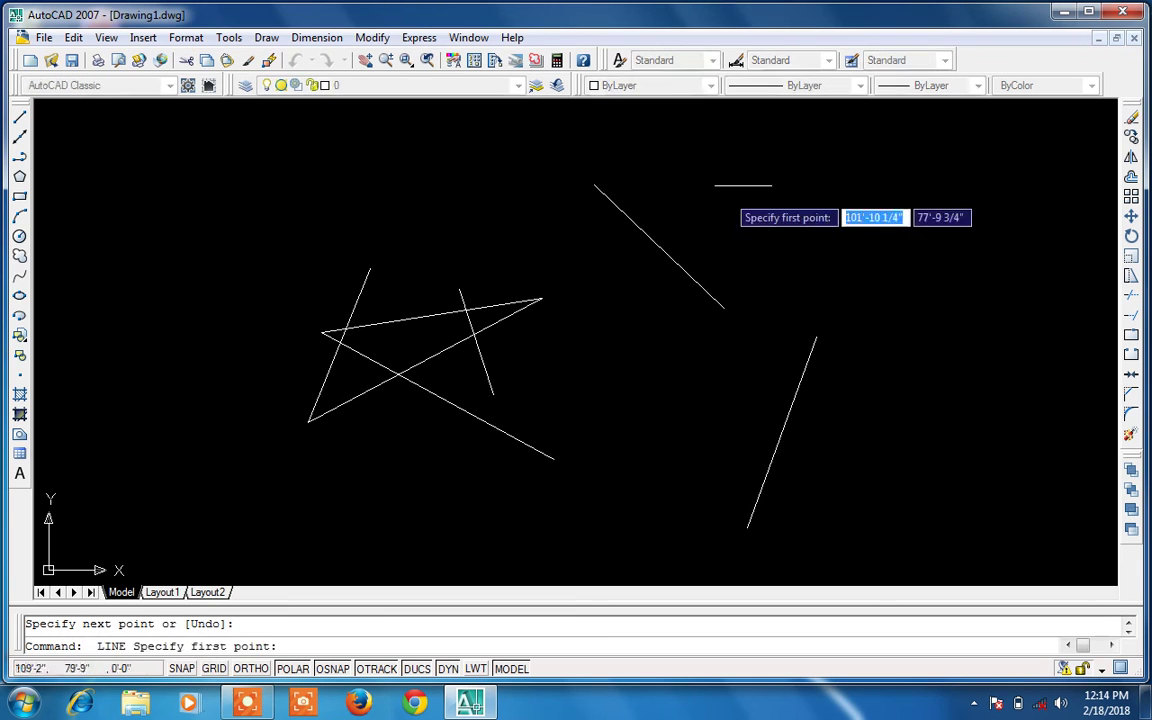
left_click(869, 179)
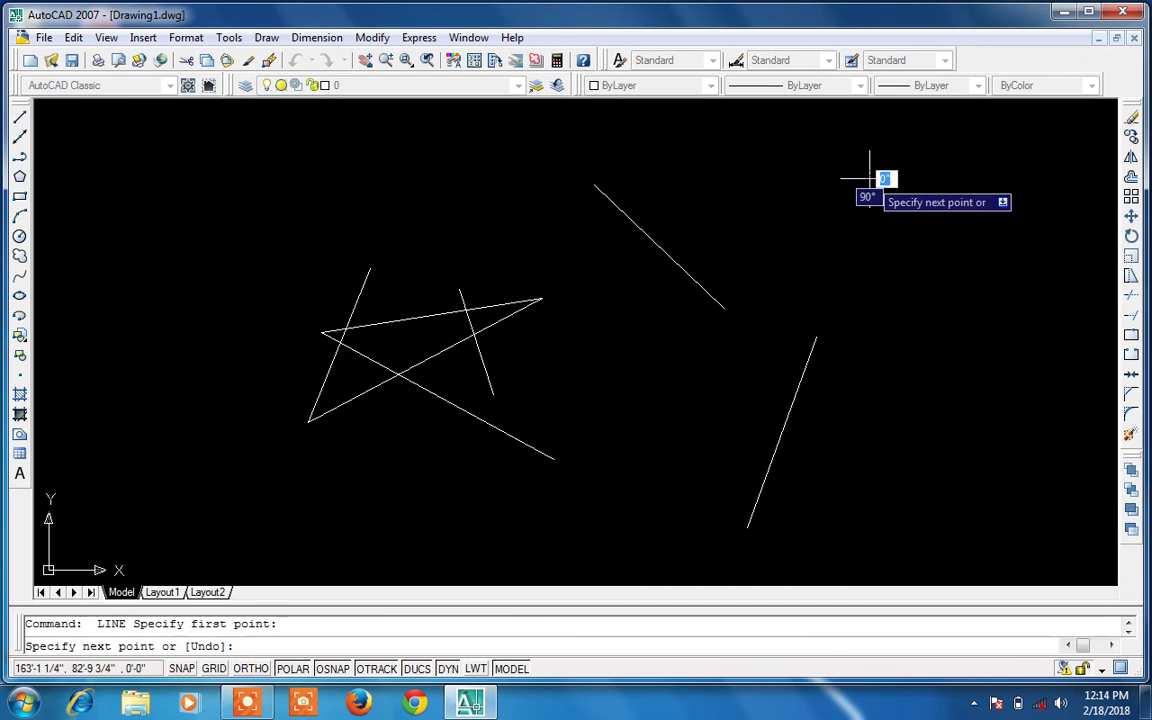
left_click(768, 322)
key("Return")
key("Escape")
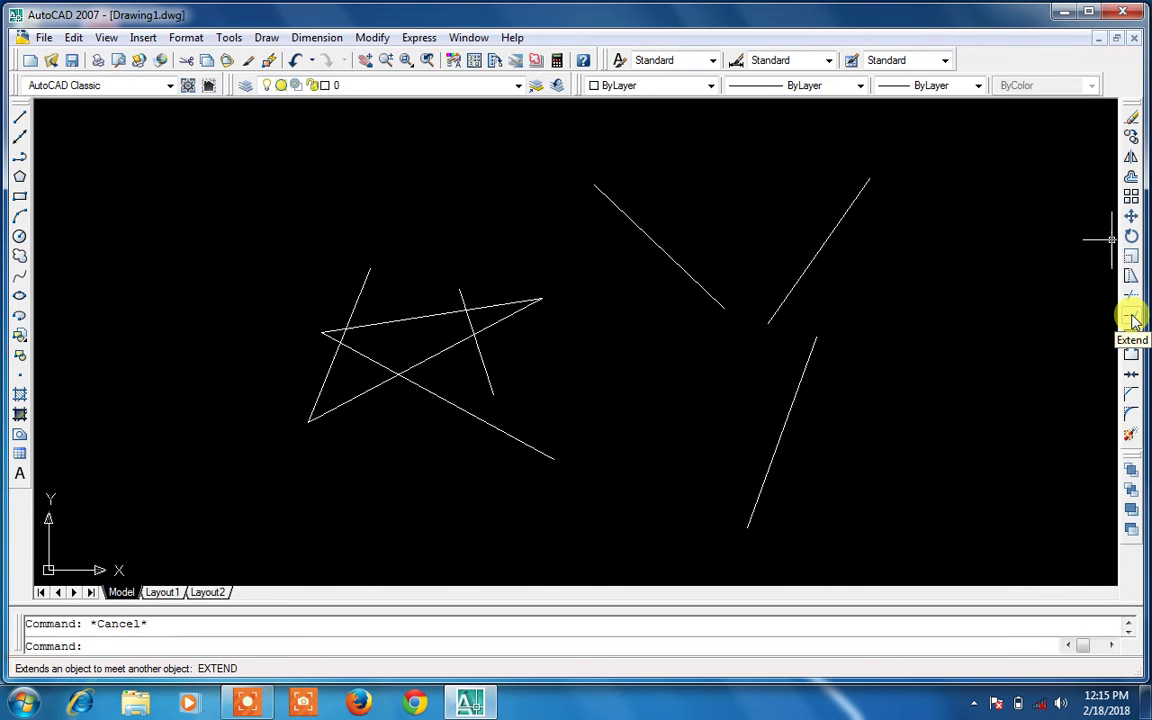
Extend the line descending from the upper left to the lower steep line, and the upper-right line to the extended one, with all objects as boundaries
type("x")
key("Return")
key("Return")
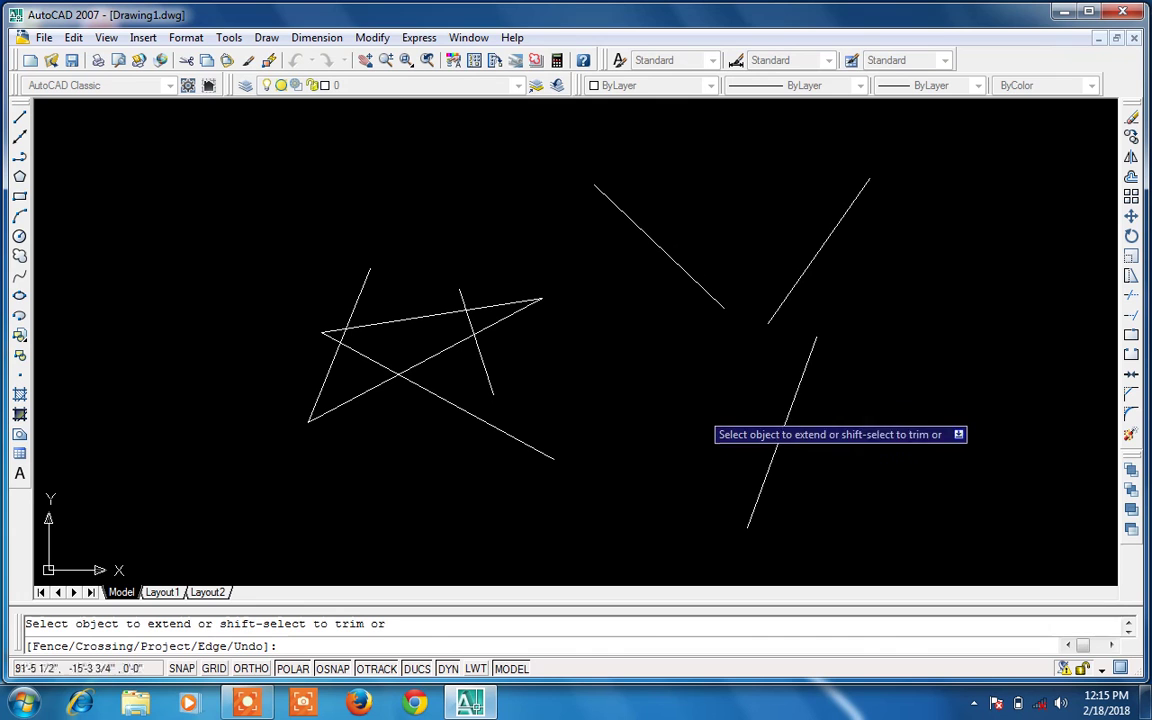
left_click(714, 300)
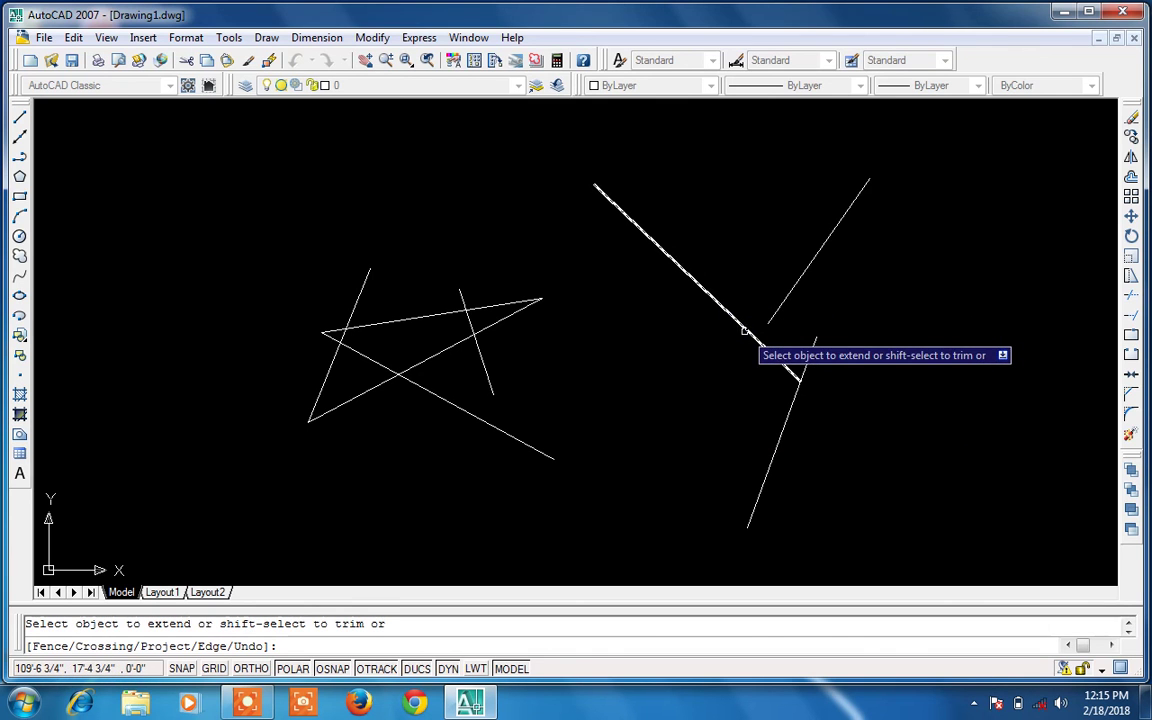
left_click(785, 300)
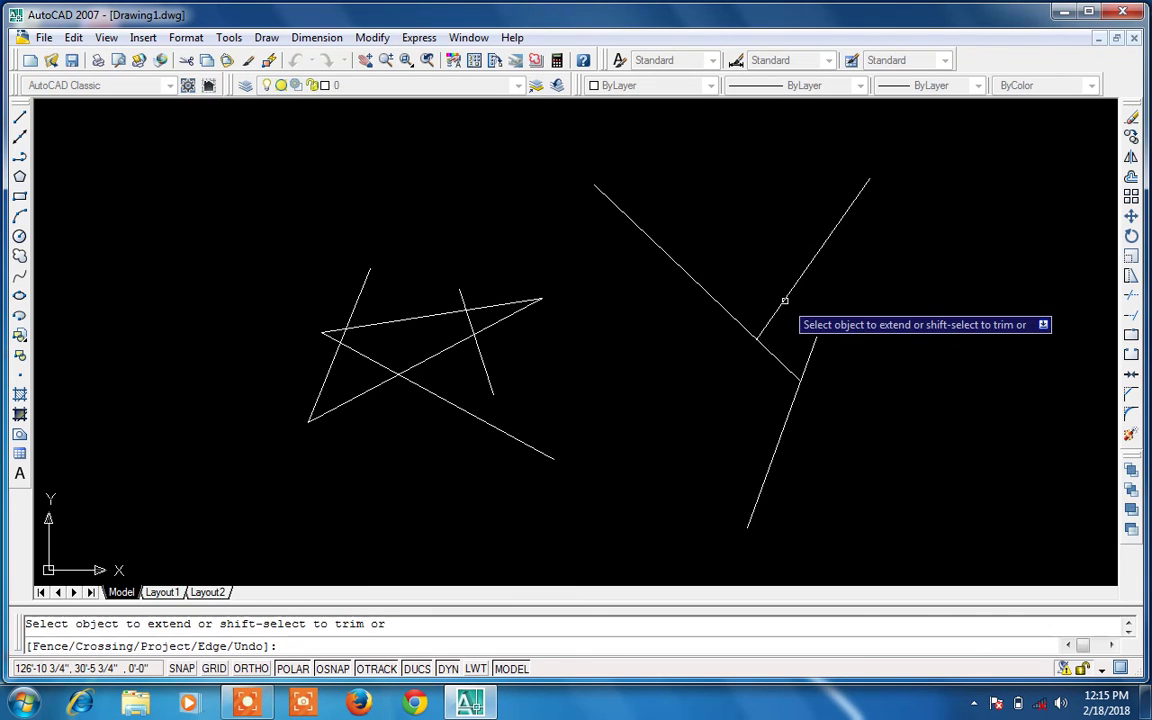
Extend the short steep line down to the star's descending line, and the star's two right-pointing lines to the sloping lines beyond
left_click(814, 342, "shift")
left_click(867, 188)
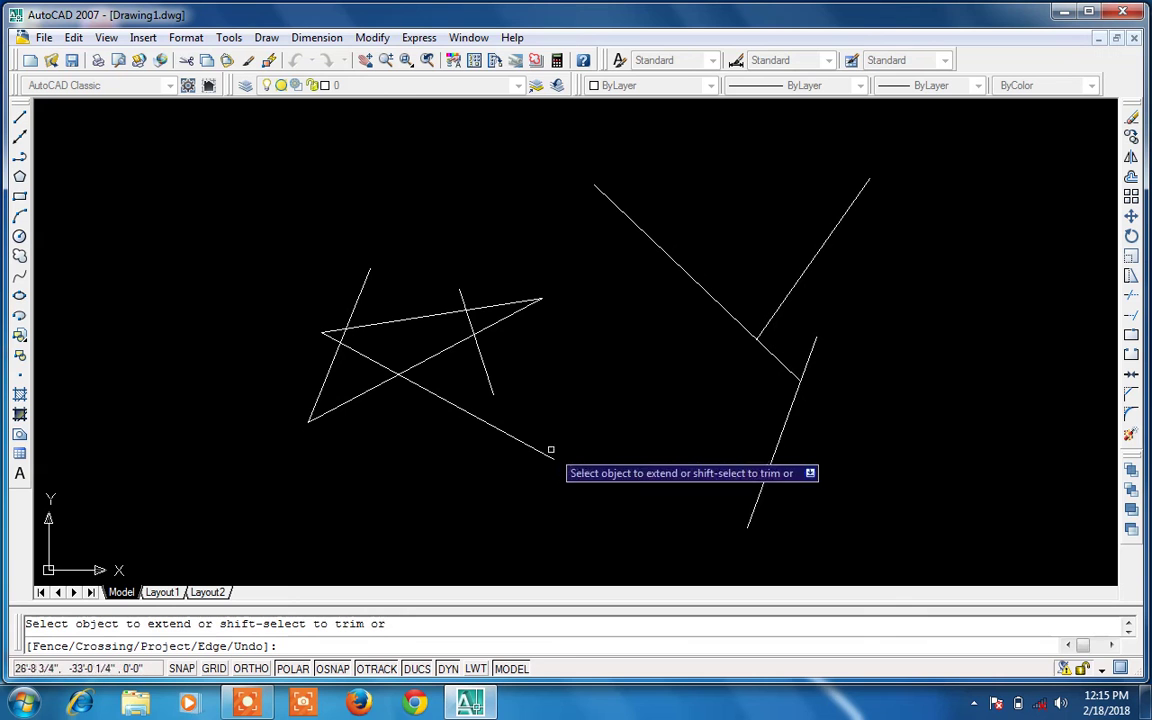
left_click(487, 375)
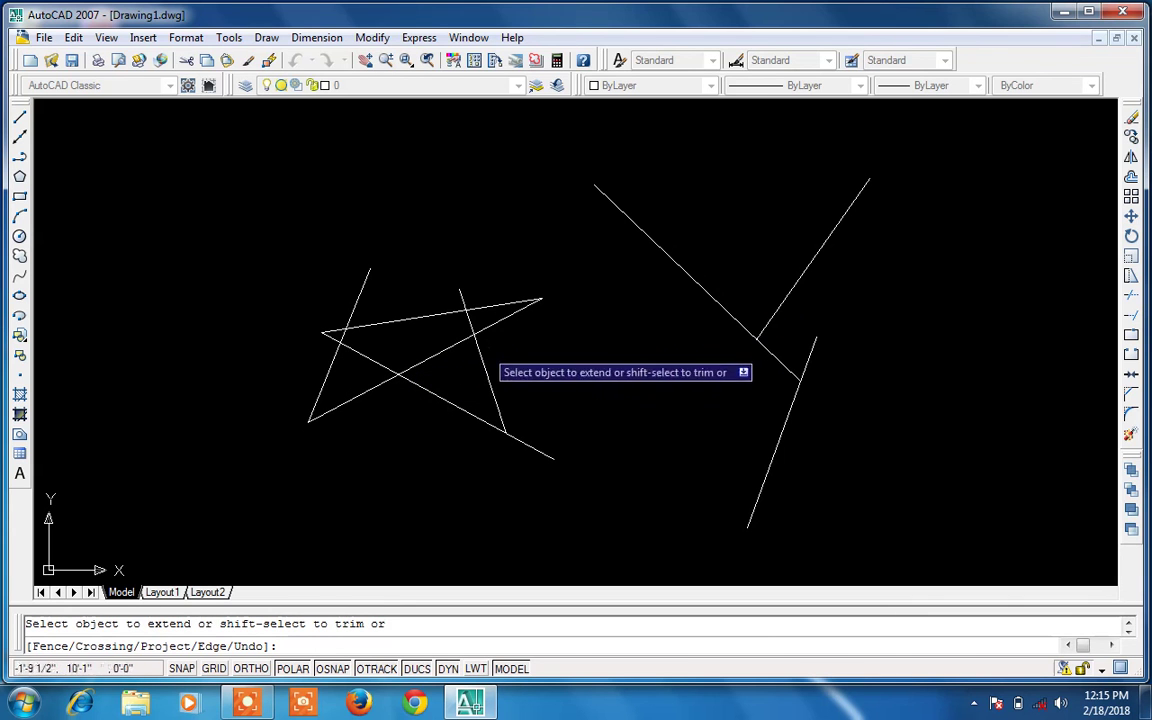
left_click(494, 322)
left_click(498, 305)
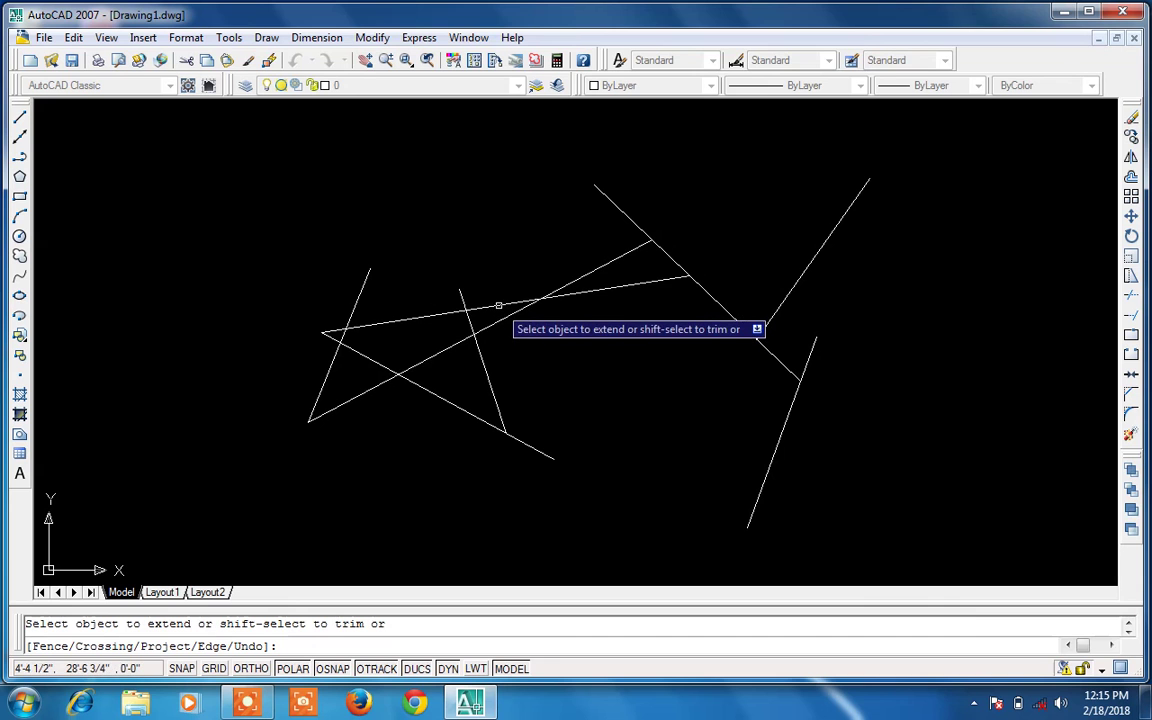
left_click(647, 284)
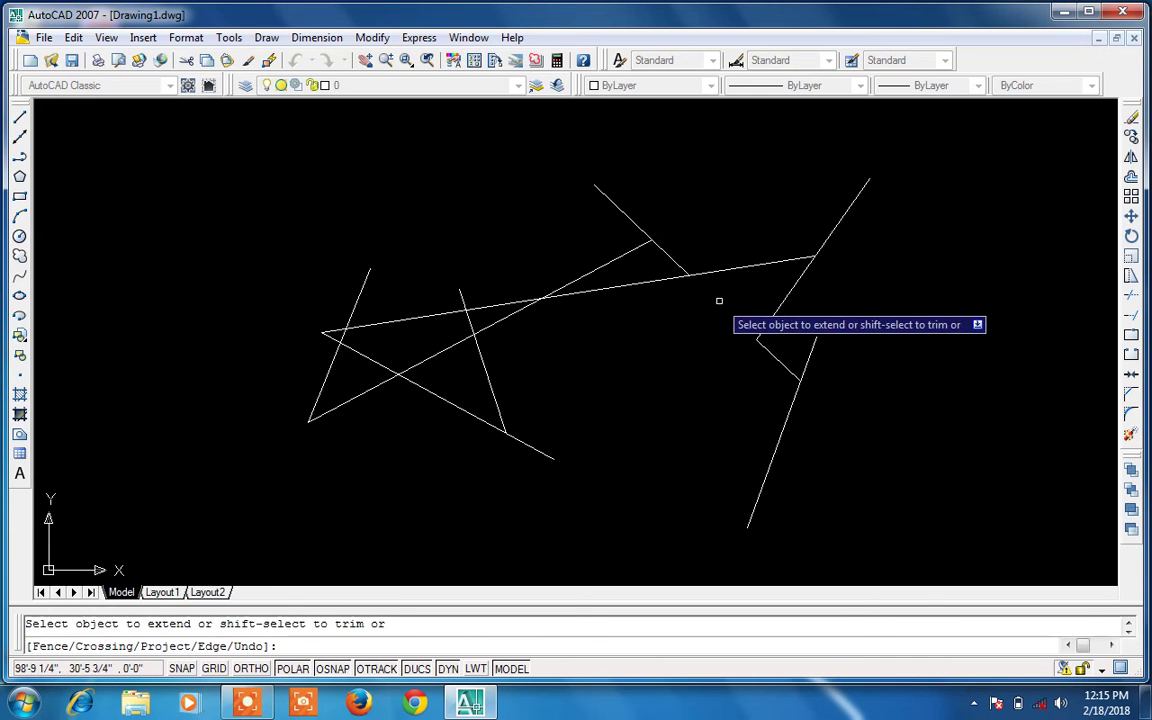
Trim the short steep line and the star's descending line at the rising diagonal, and extend the cut upper sloping line to the right-hand line
left_click(485, 373, "shift")
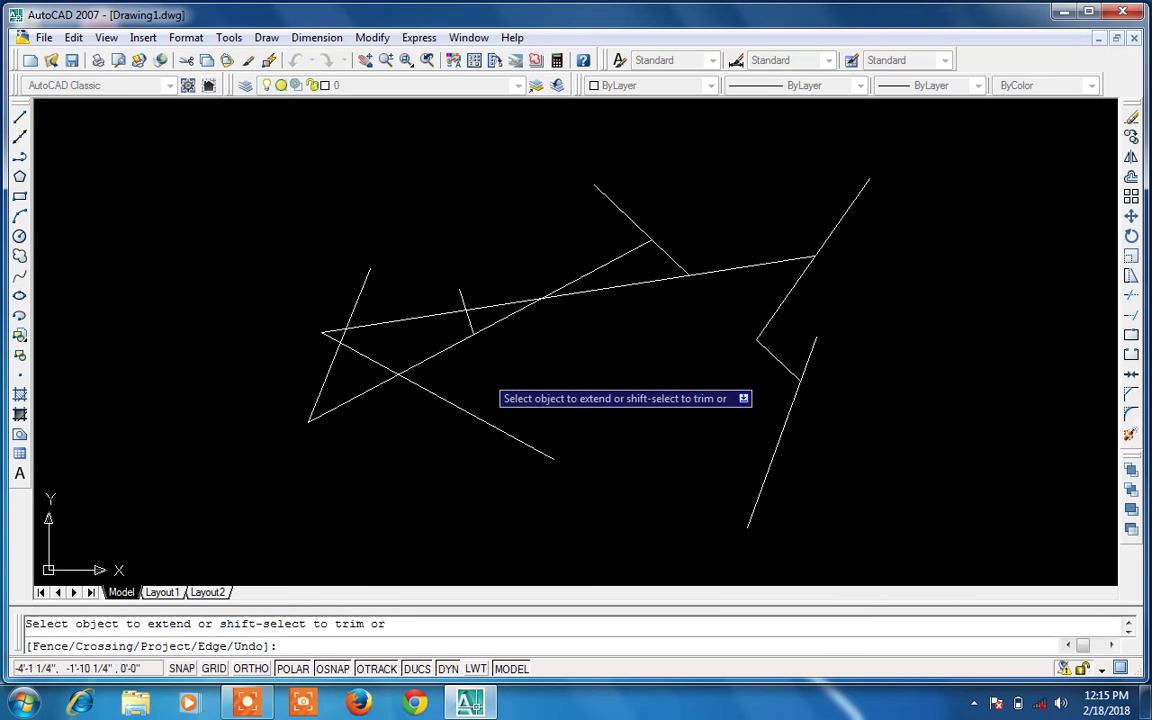
left_click(448, 403, "shift")
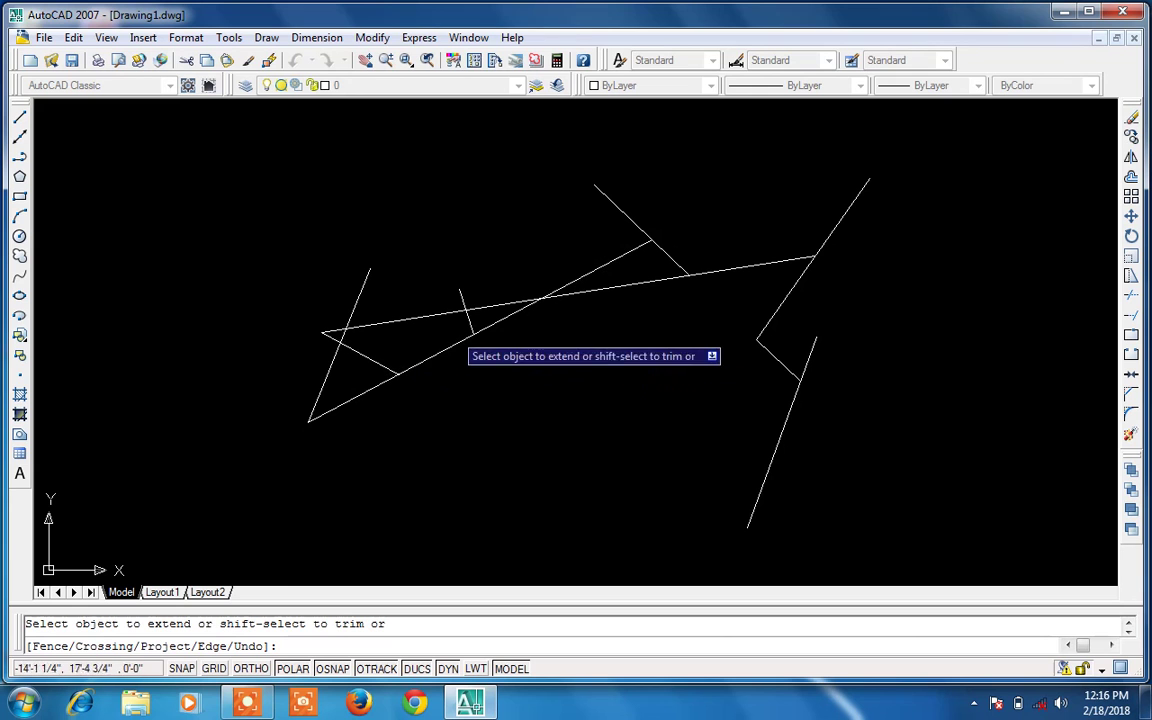
left_click(673, 260)
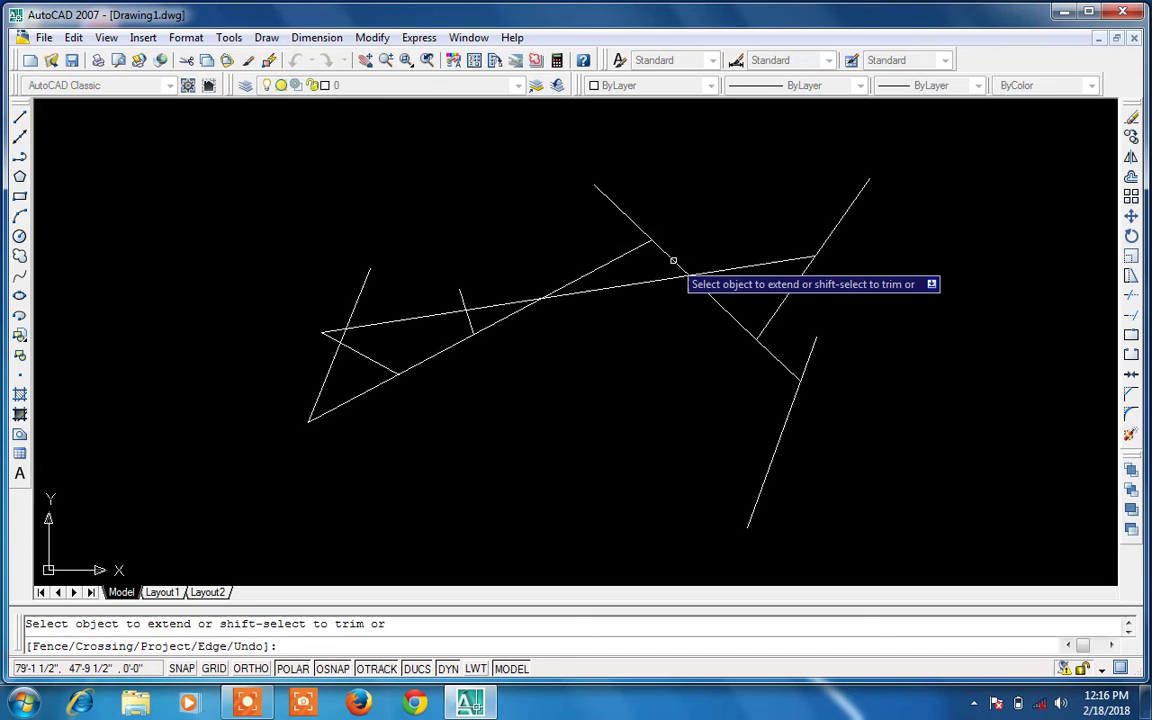
left_click(506, 303)
left_click(569, 293)
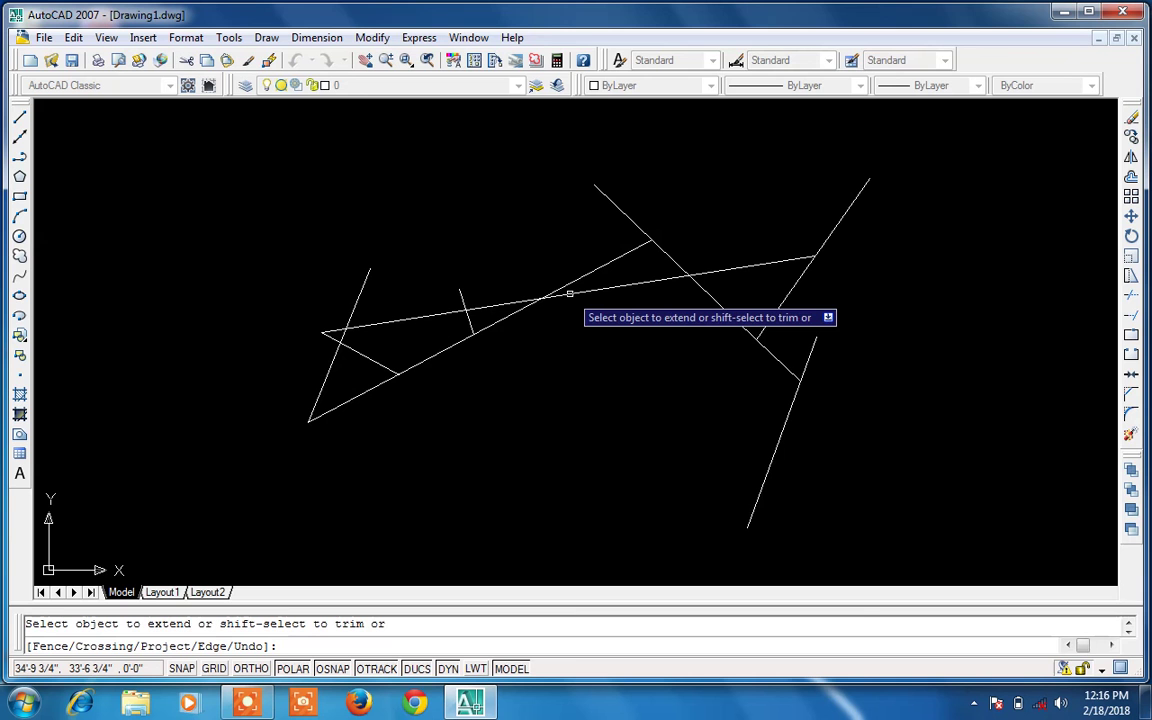
key("Escape")
Delete all the lines in the drawing
left_click(892, 148)
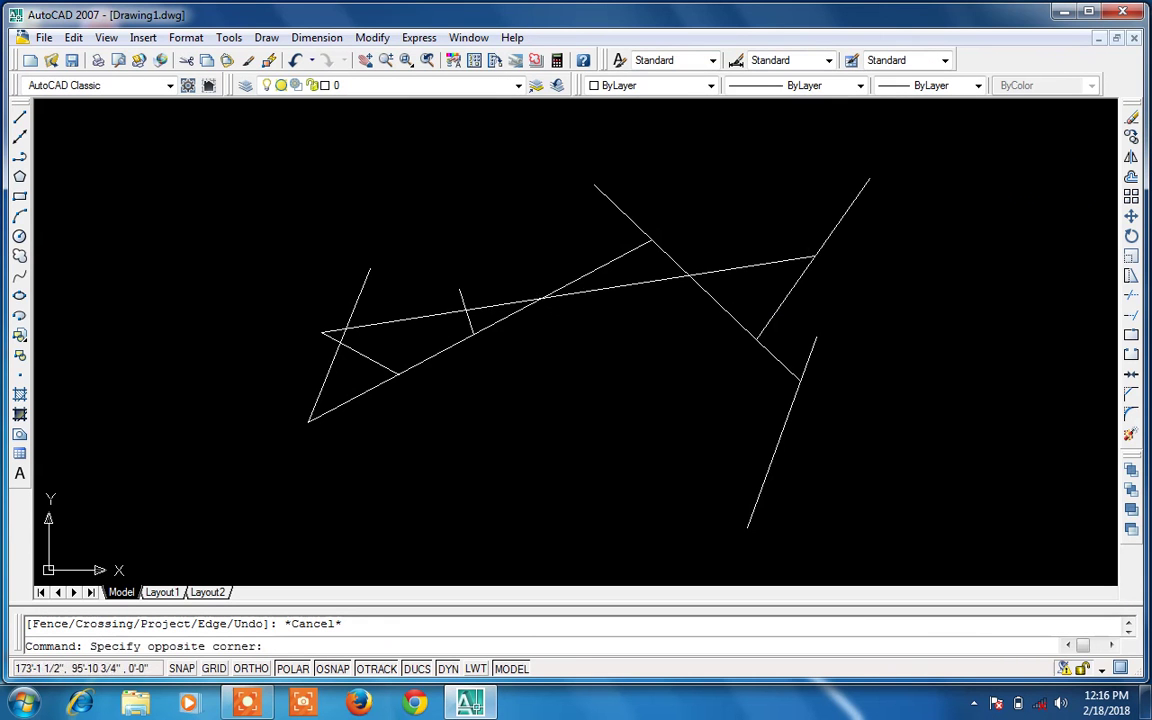
left_click(255, 541)
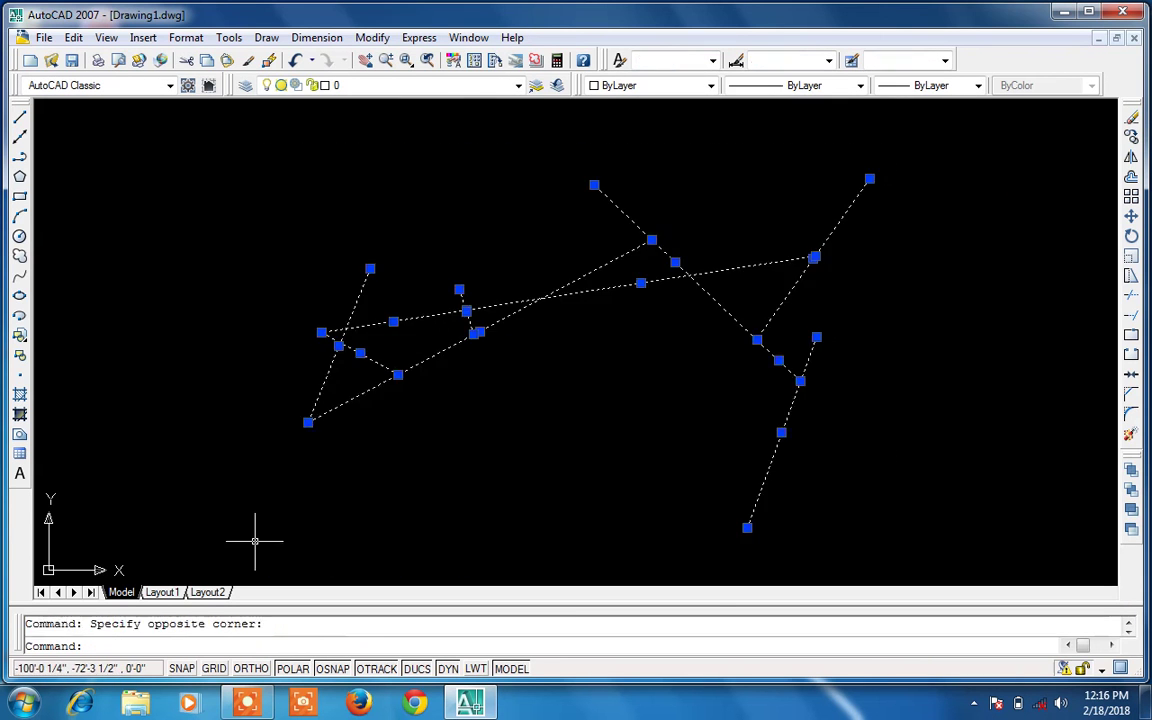
key("Delete")
key("Escape")
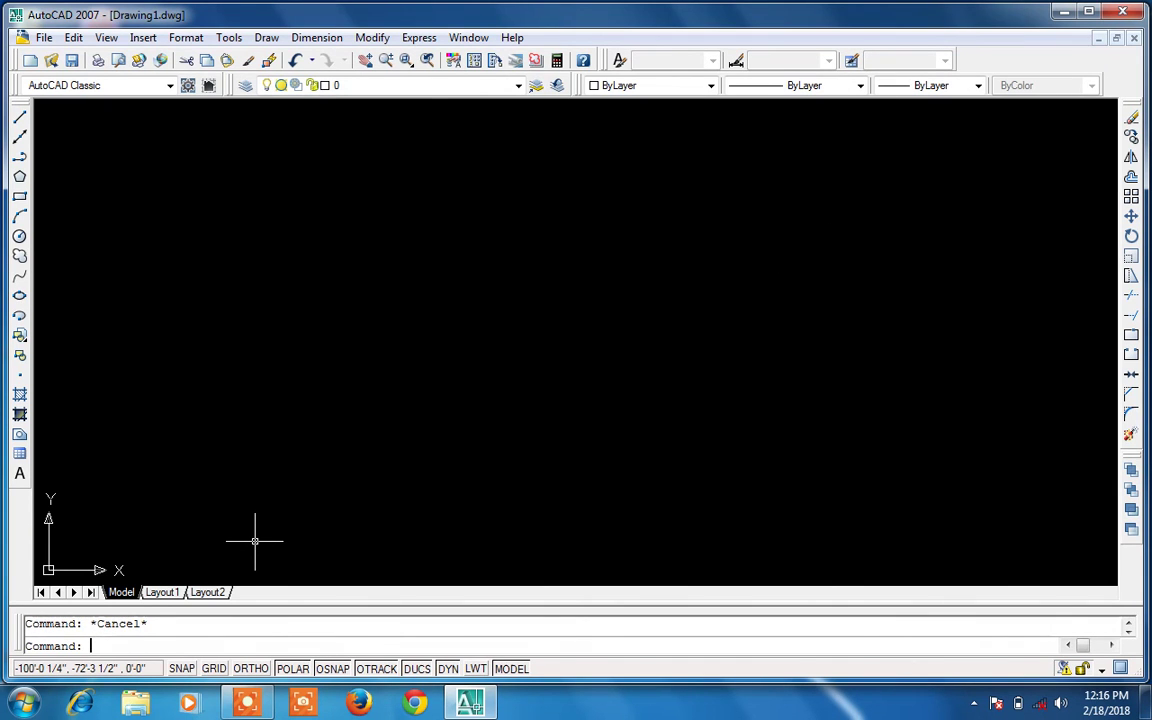
Draw two separate sloping lines: a steep one at the upper left and a descending one lower and to its right
type("l")
key("Return")
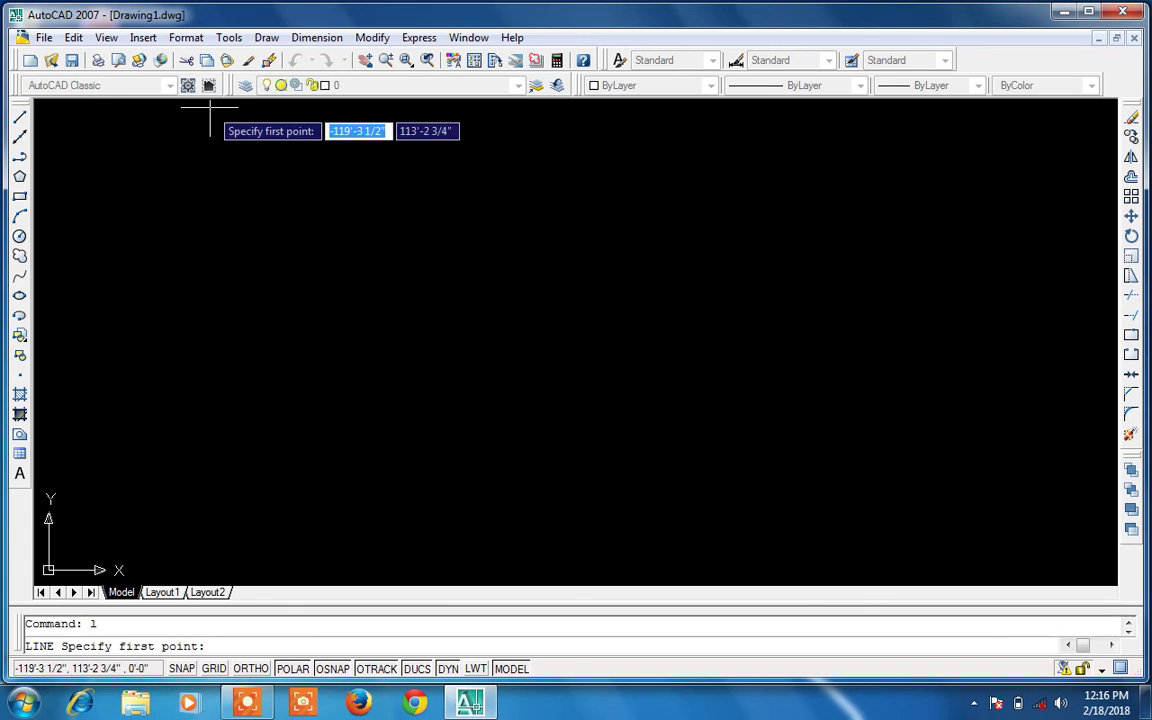
left_click(208, 107)
left_click(75, 321)
key("Return")
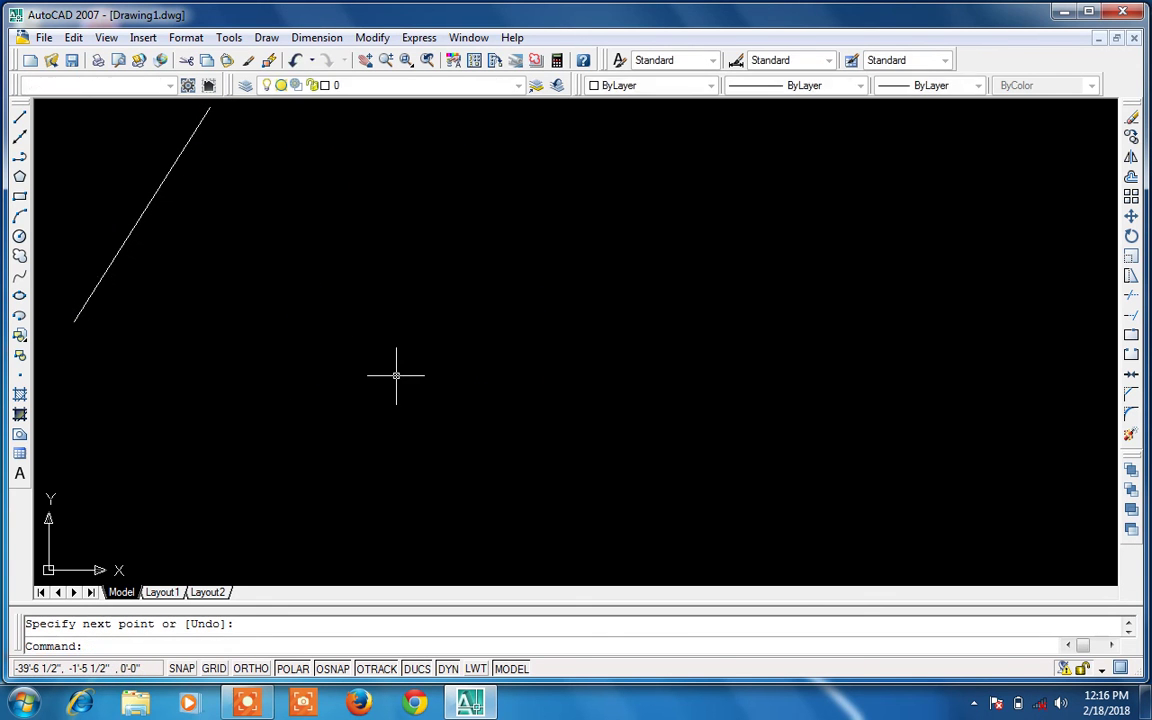
key("Return")
left_click(398, 376)
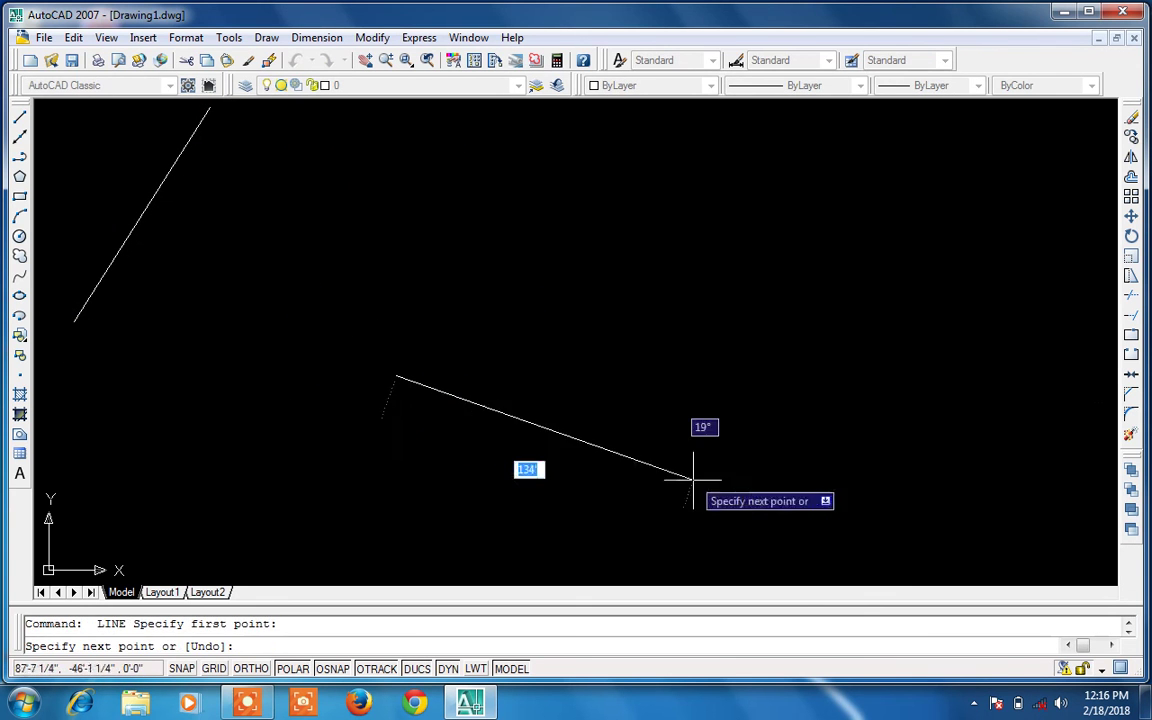
left_click(644, 541)
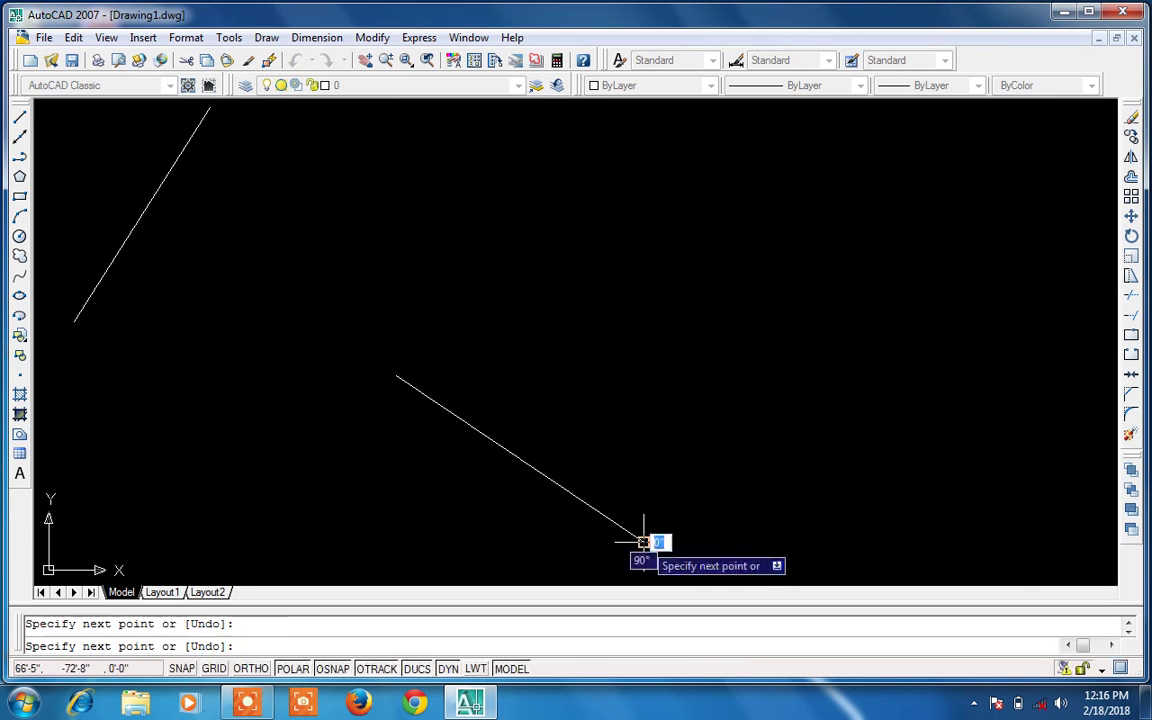
key("Escape")
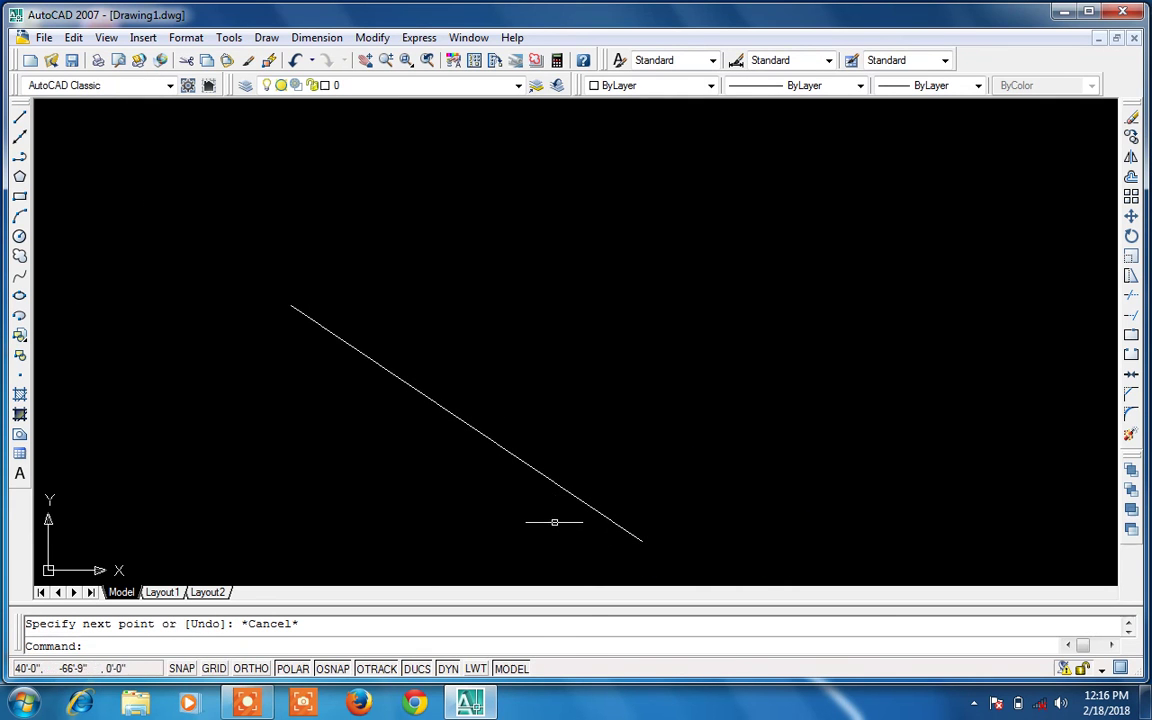
scroll(555, 523, "down", 2)
scroll(555, 523, "up", 3)
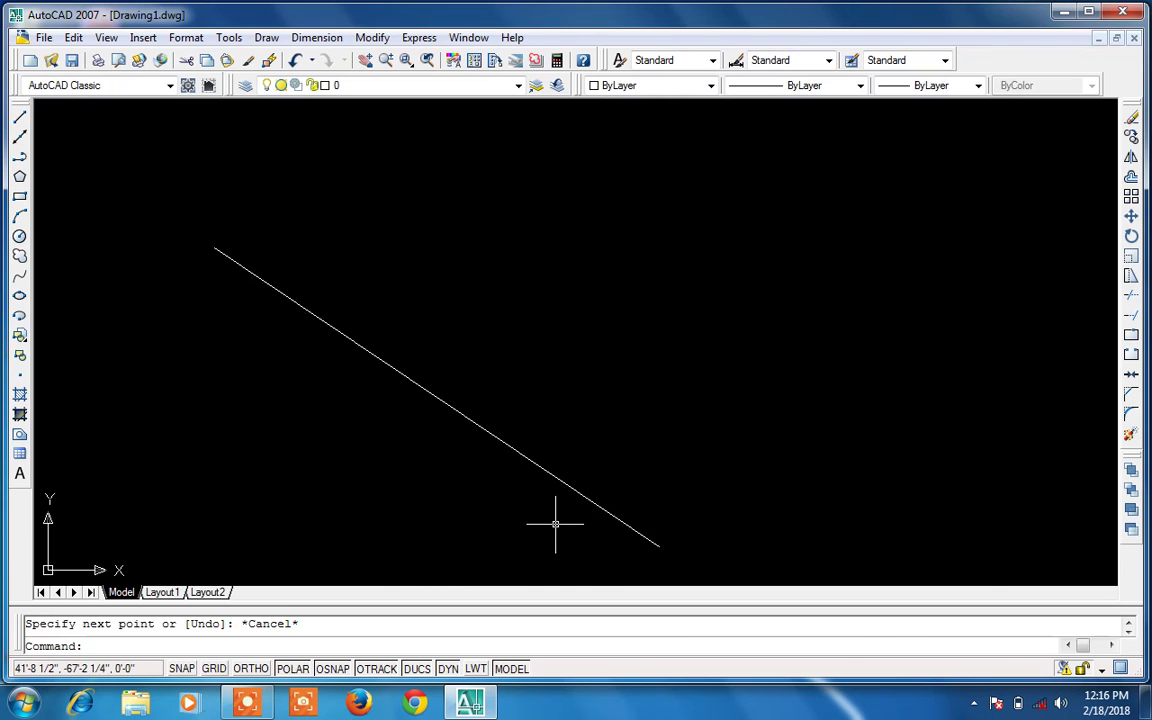
type("ex")
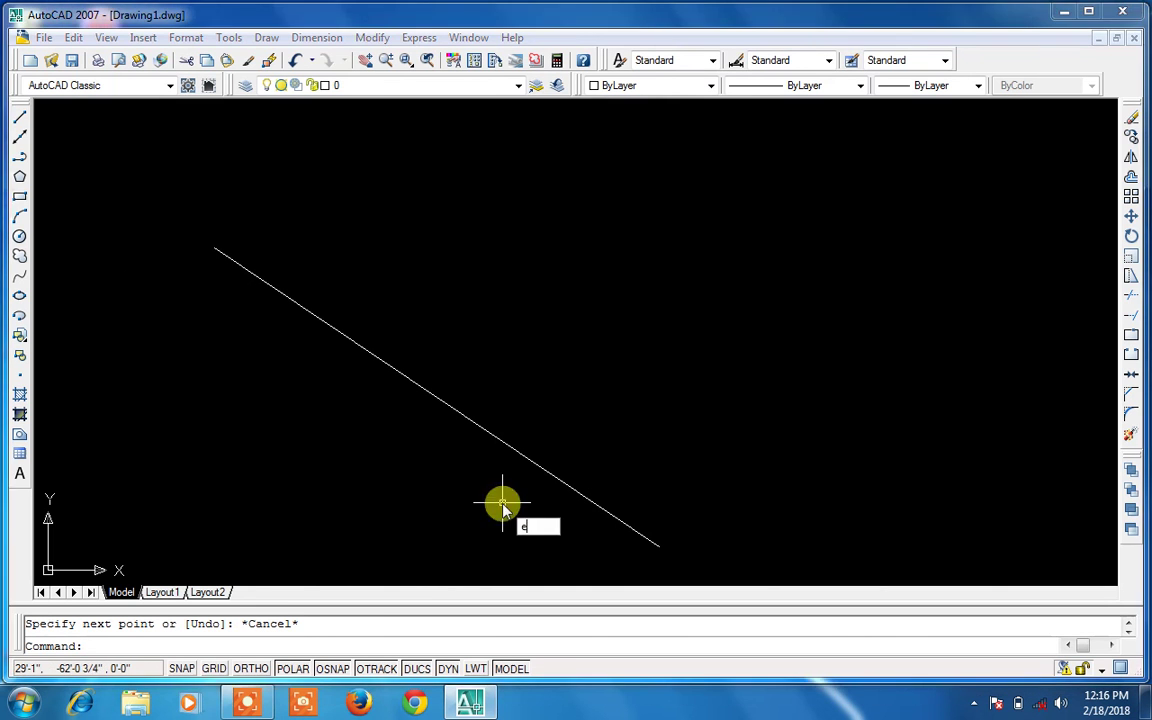
key("Return")
key("Return")
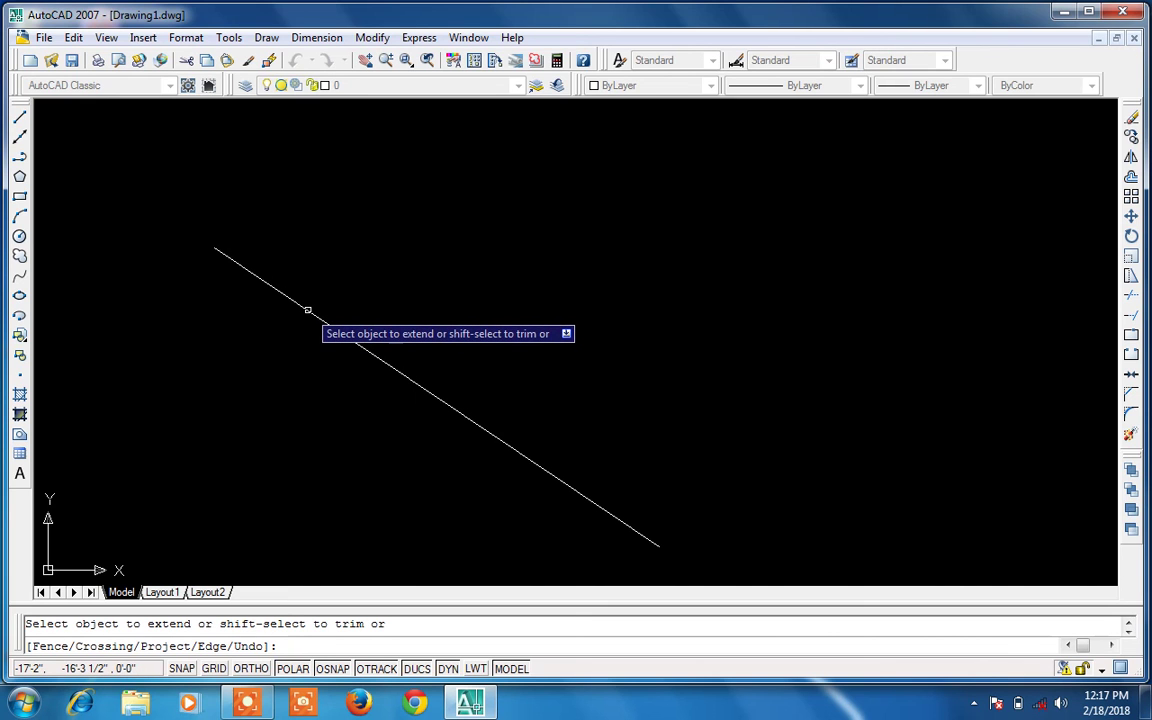
scroll(308, 310, "down", 3)
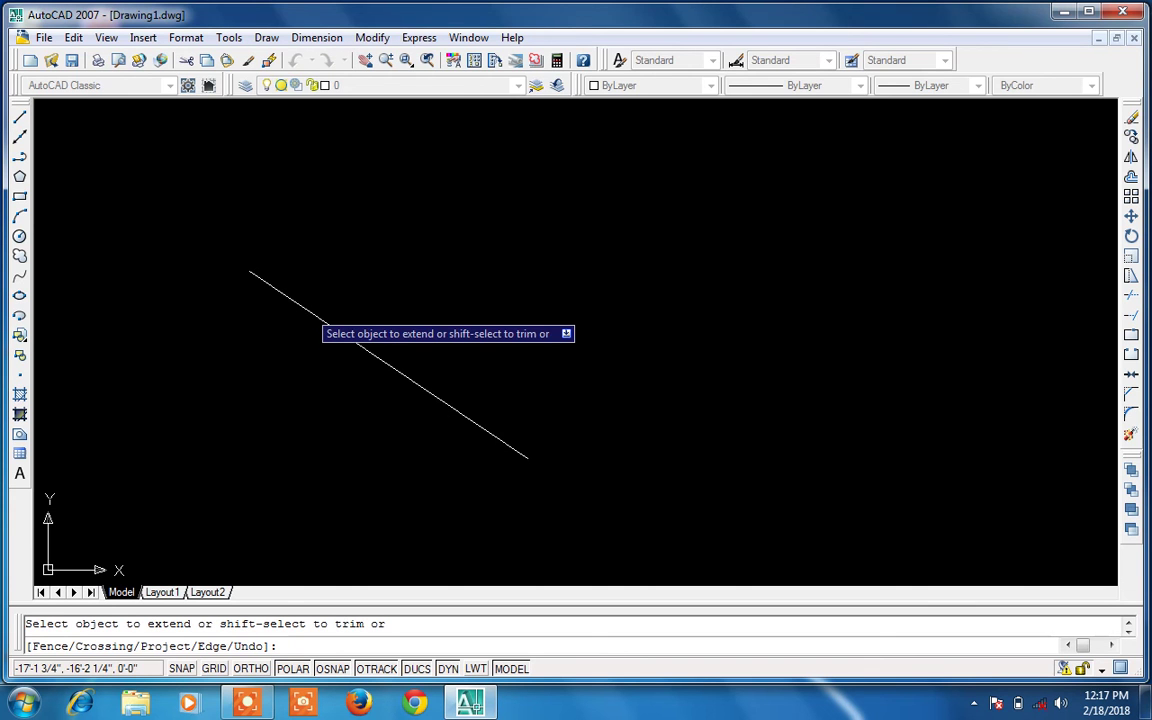
key("Escape")
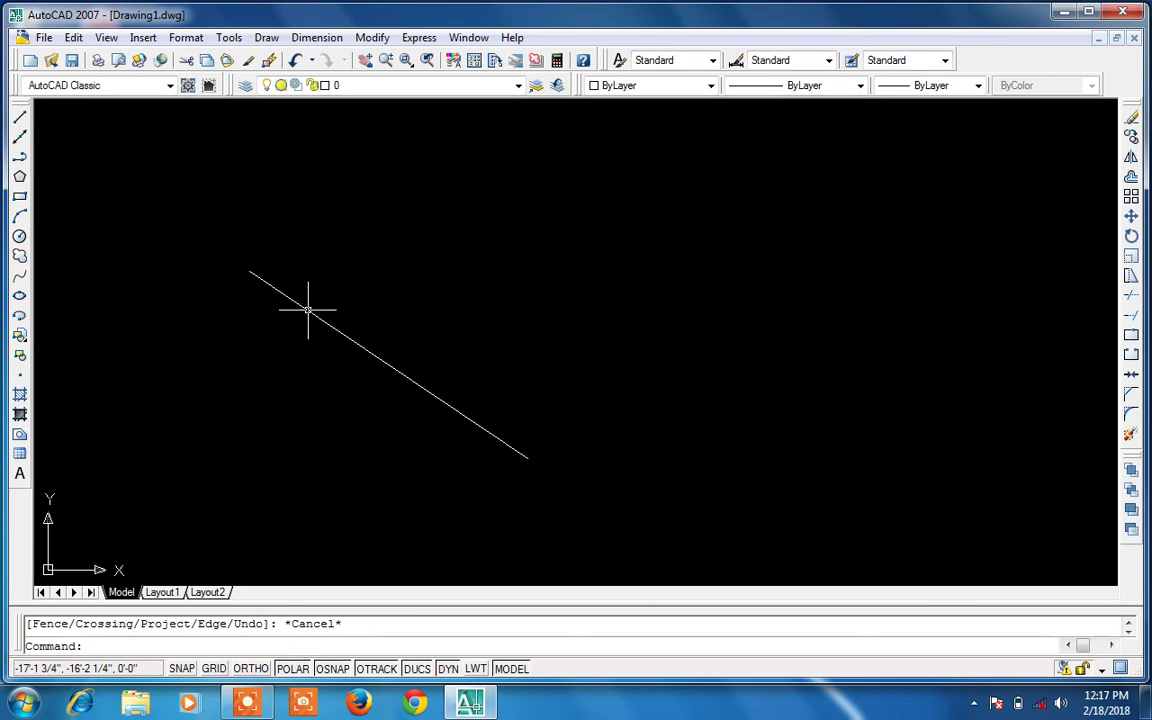
Extend the descending line up to the steep line with all objects as boundaries, and undo the extension
type("z")
key("Return")
type("e")
key("Return")
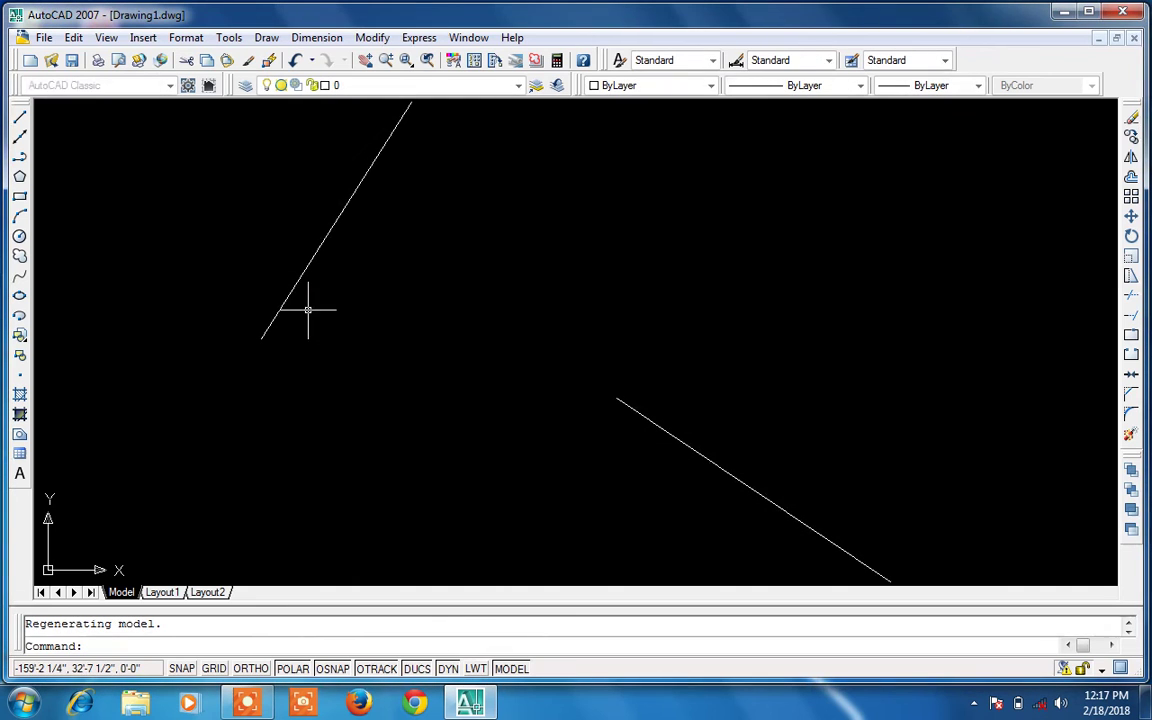
scroll(490, 380, "down", 3)
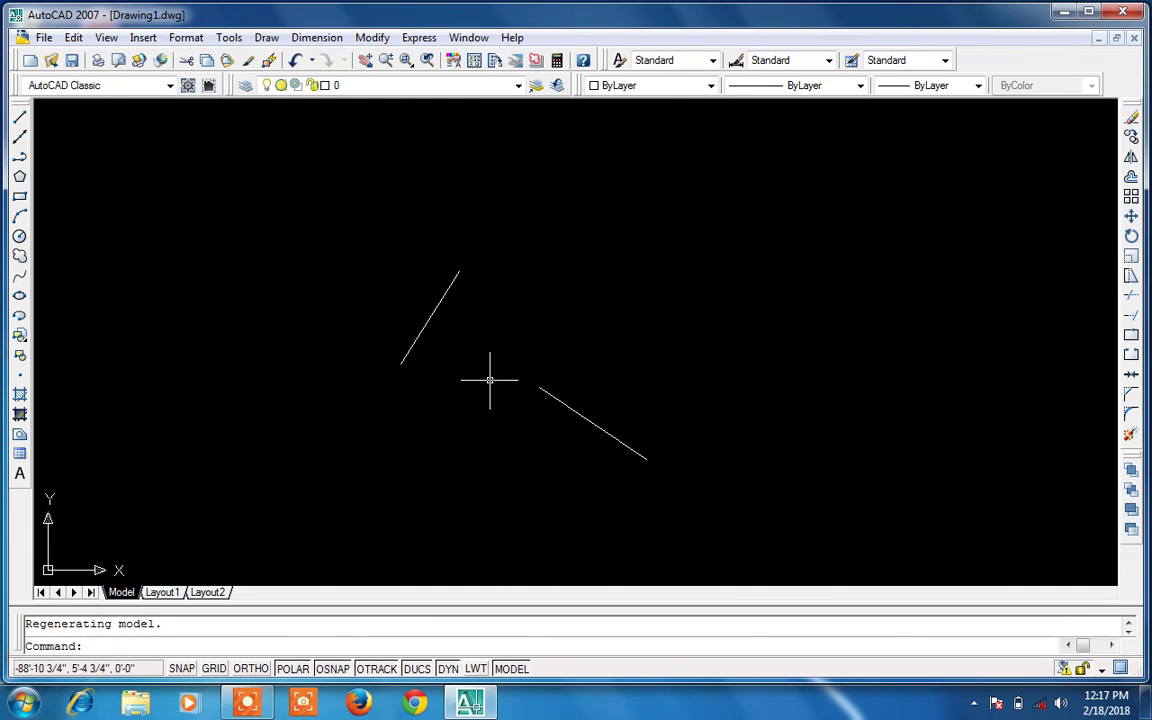
scroll(490, 380, "up", 3)
scroll(490, 380, "up", 3)
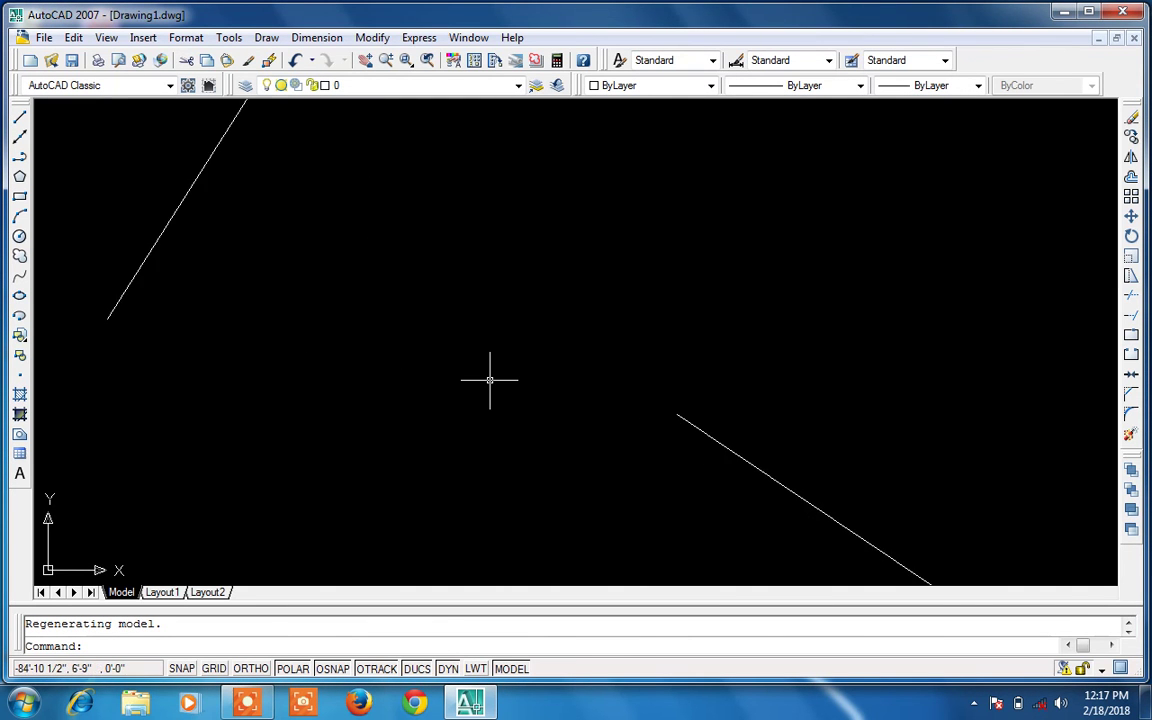
type("ex")
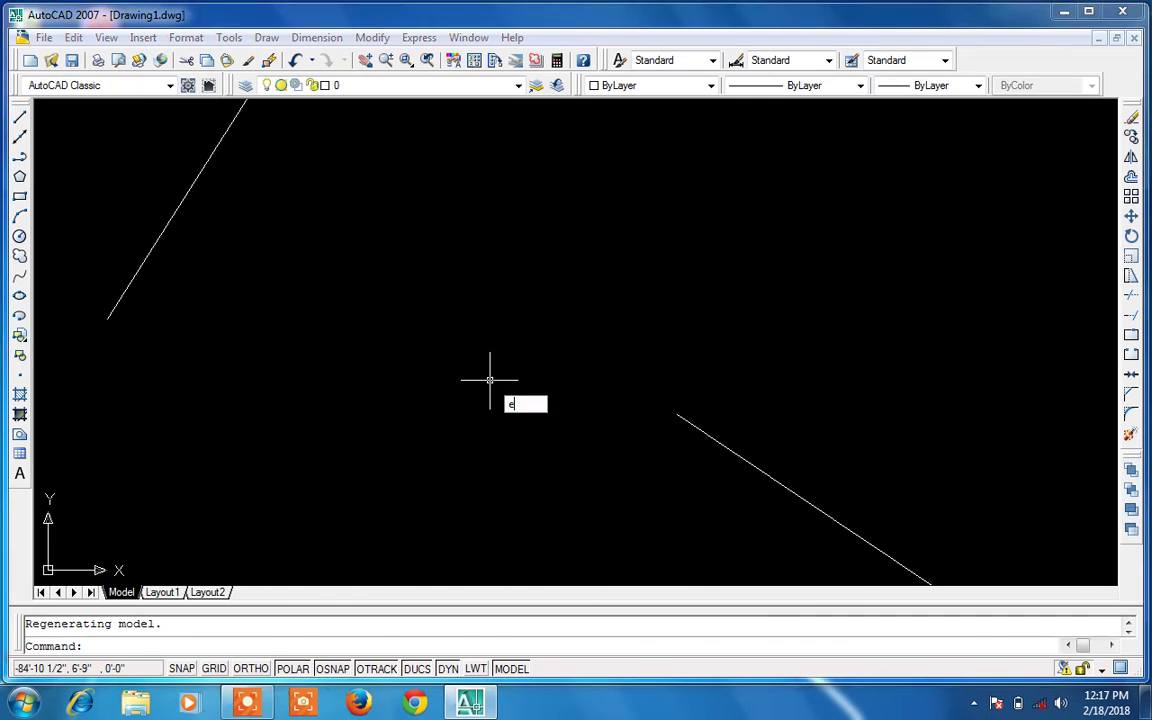
key("Return")
key("Return")
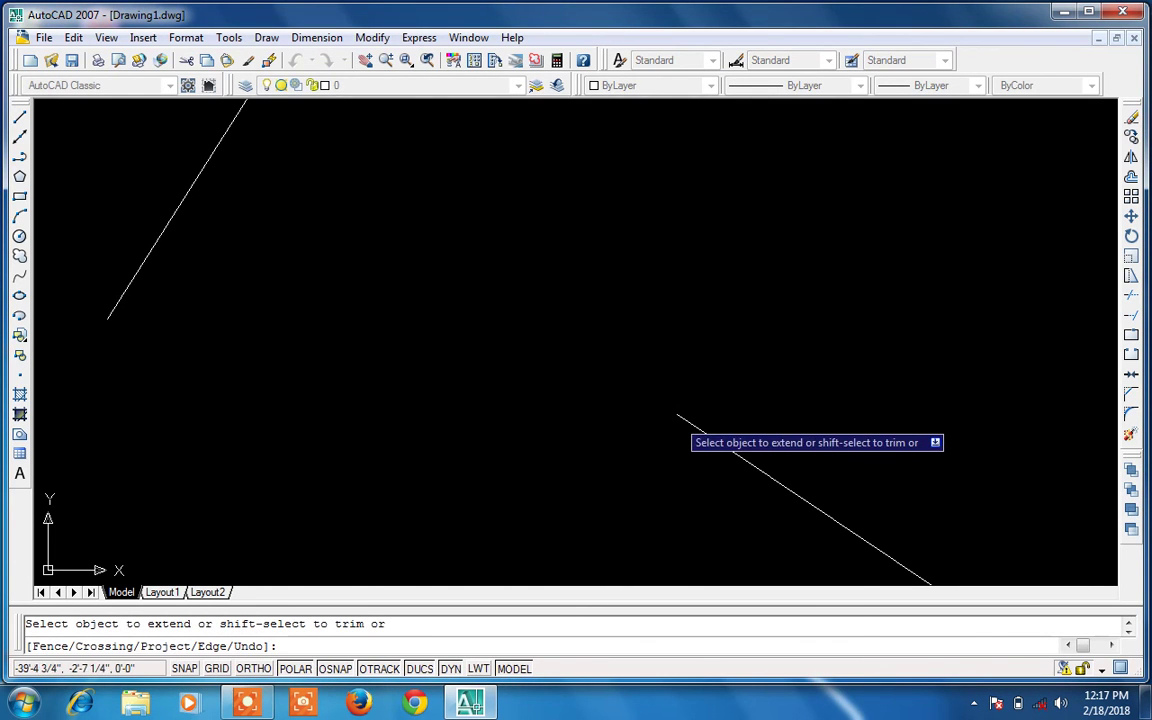
left_click(681, 416)
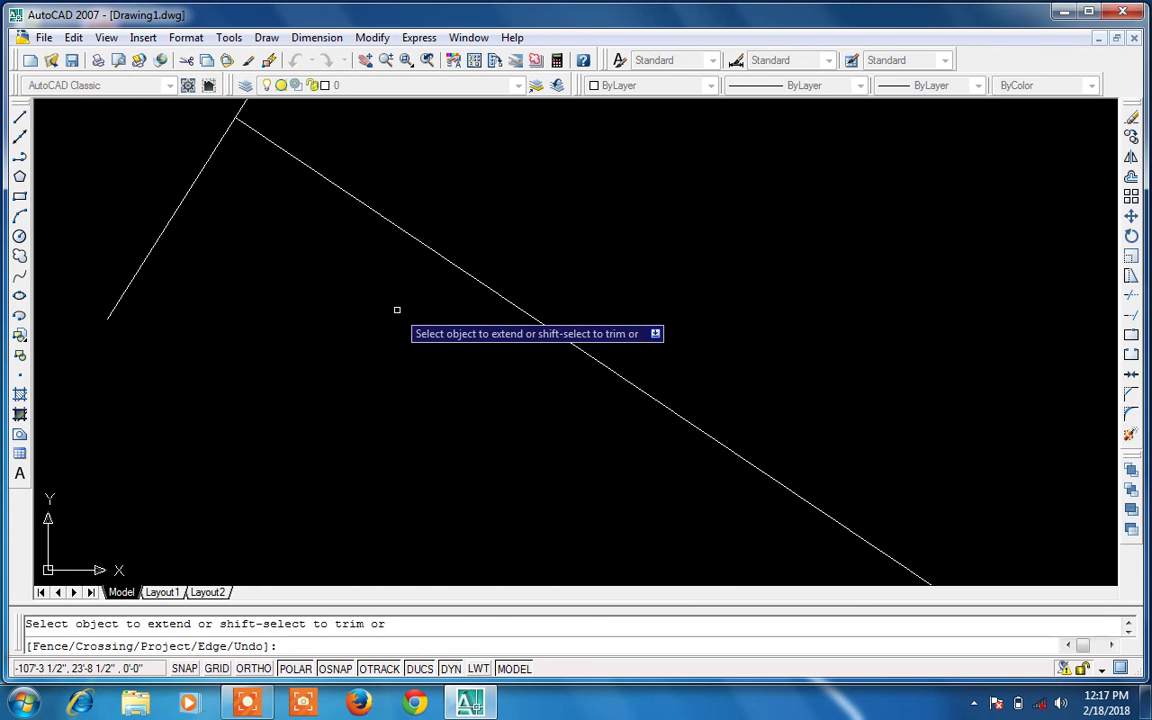
key("Escape")
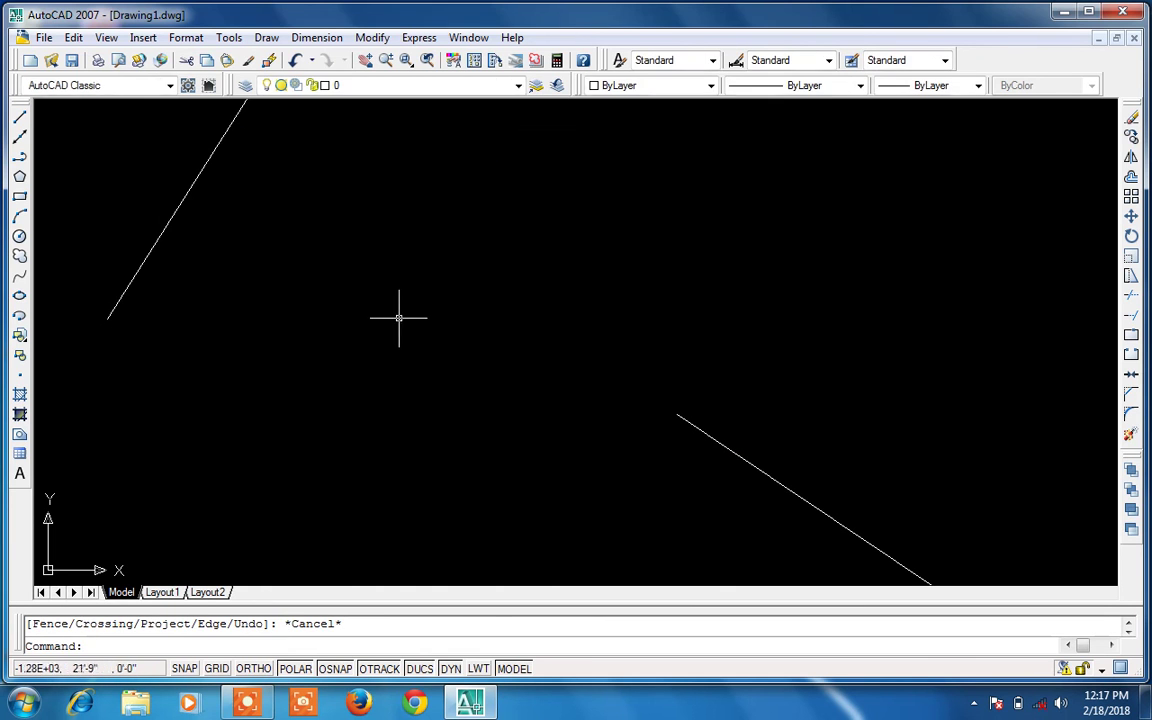
scroll(404, 323, "up", 3)
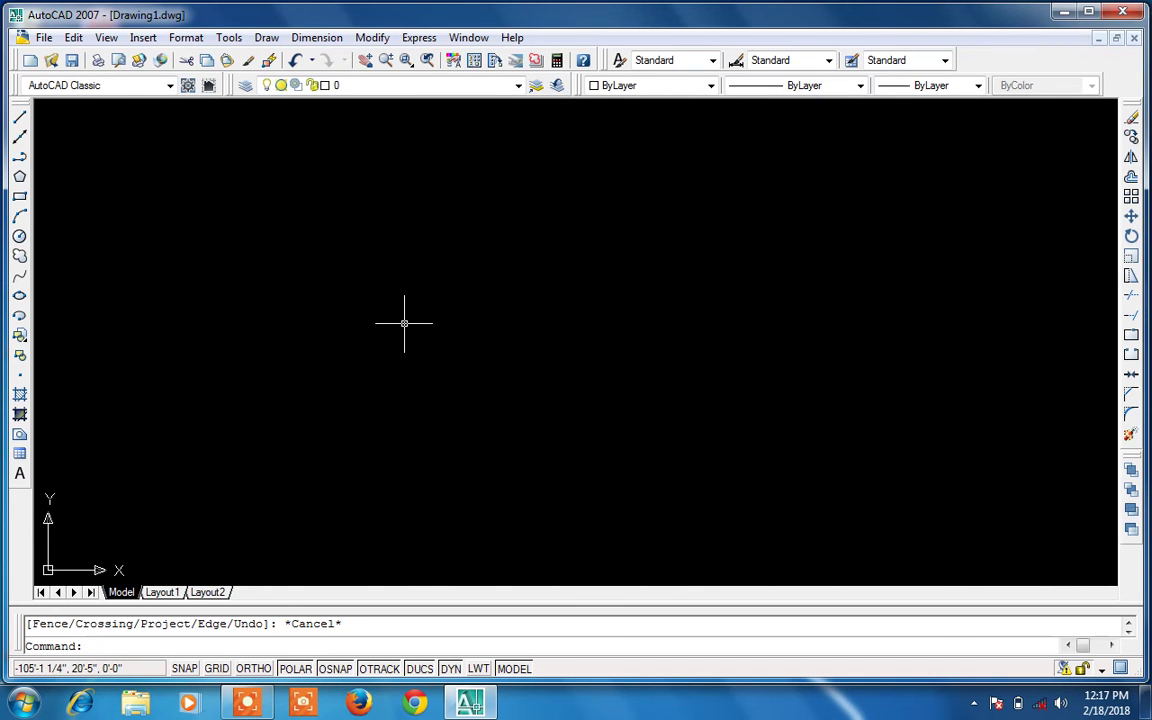
type("ex")
key("Return")
key("Return")
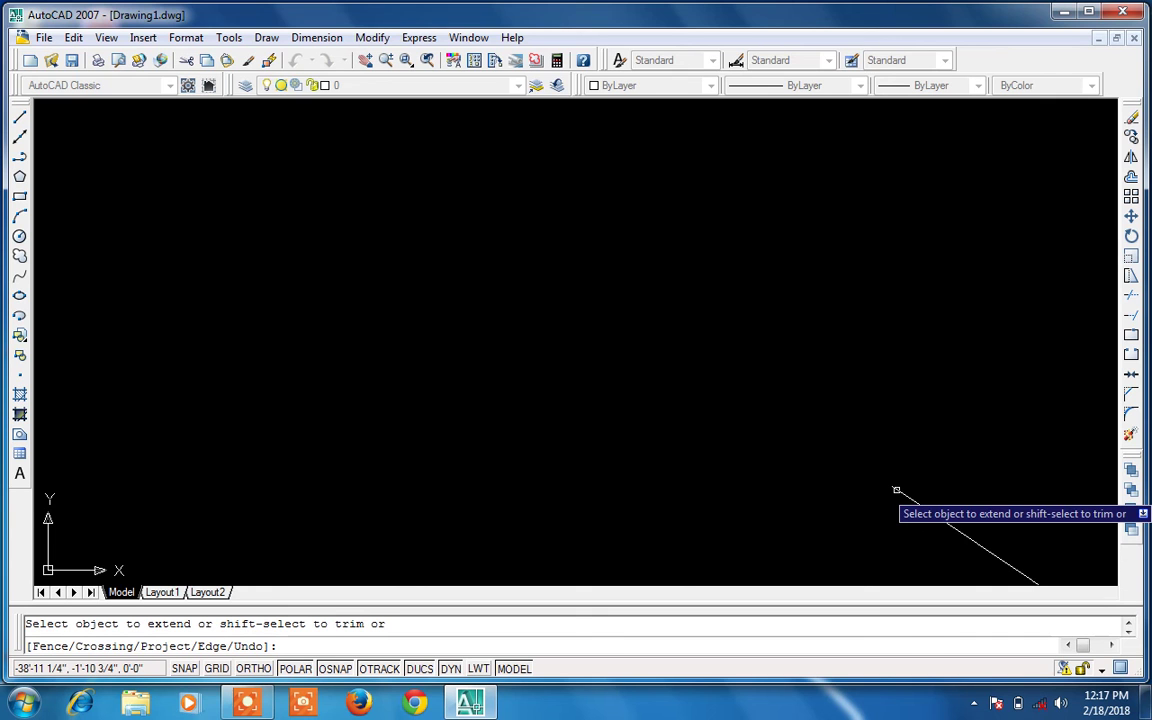
key("Escape")
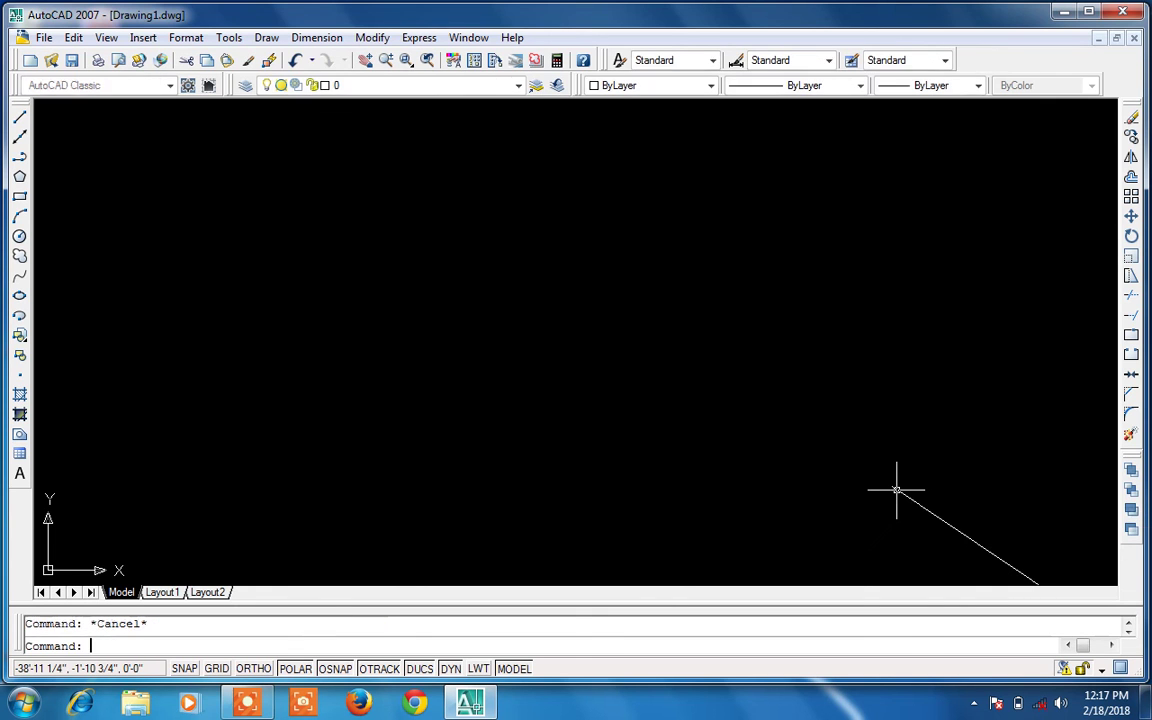
Extend the descending line to the steep line with all objects as boundaries, and trim the steep line below their junction
type("z")
key("Return")
type("a")
key("Return")
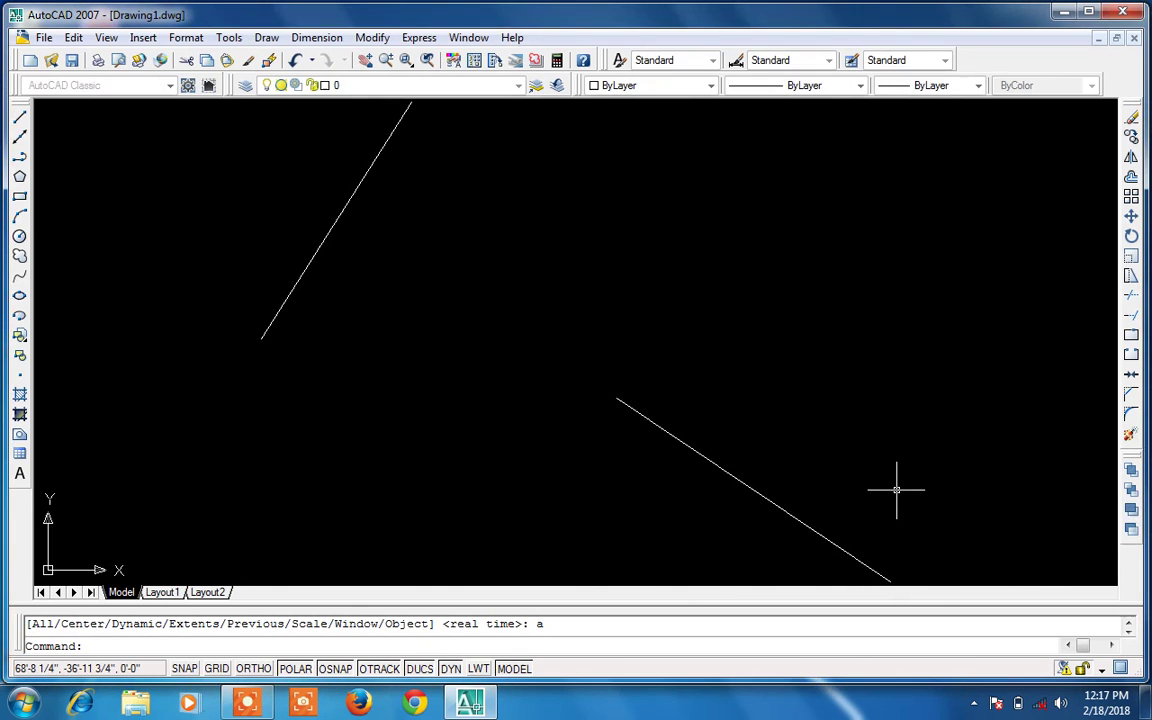
type("ex")
key("Return")
key("Return")
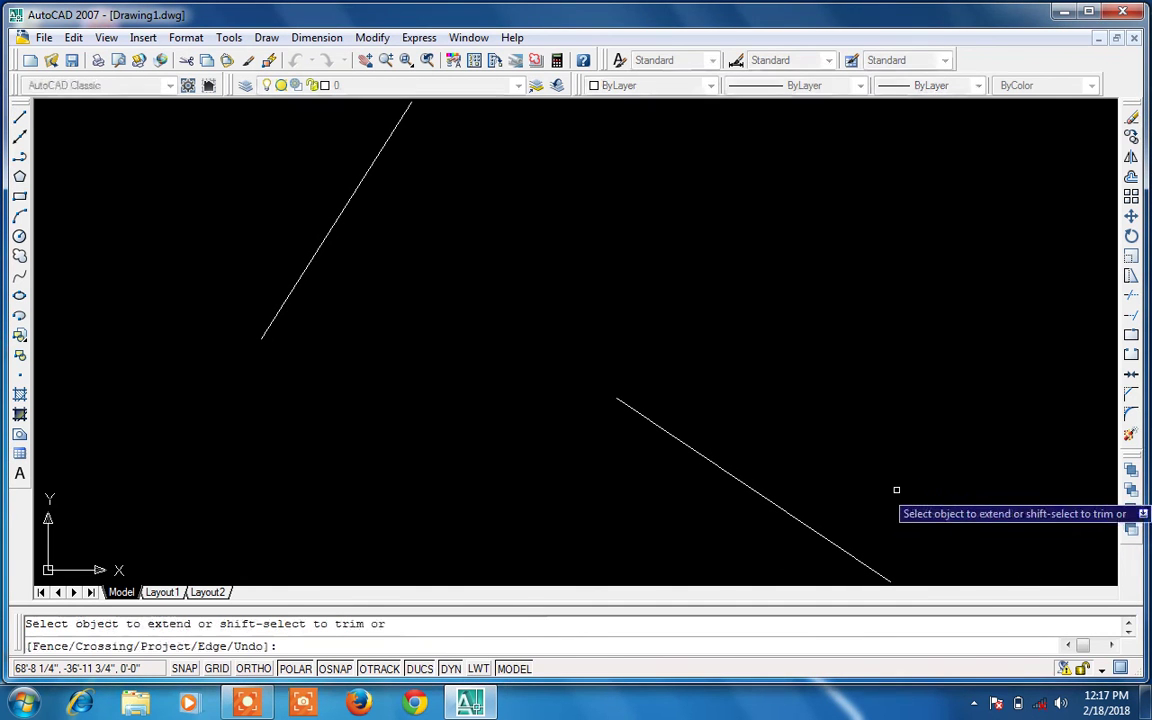
left_click(671, 433)
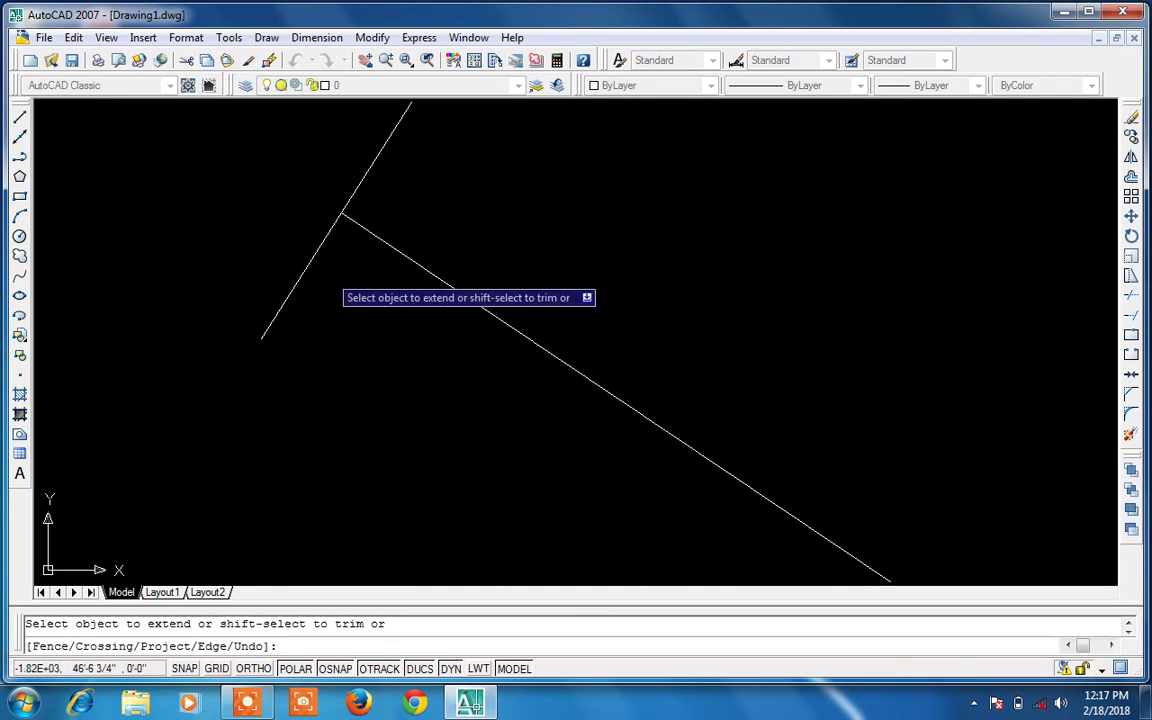
left_click(312, 262, "shift")
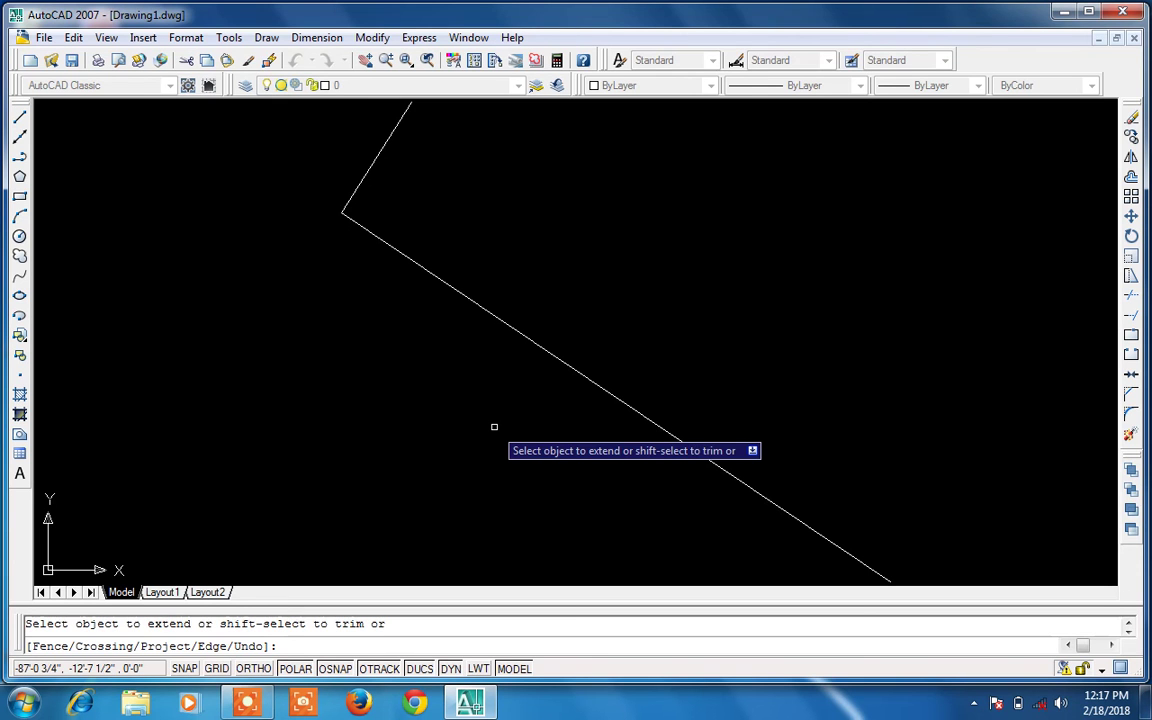
key("Escape")
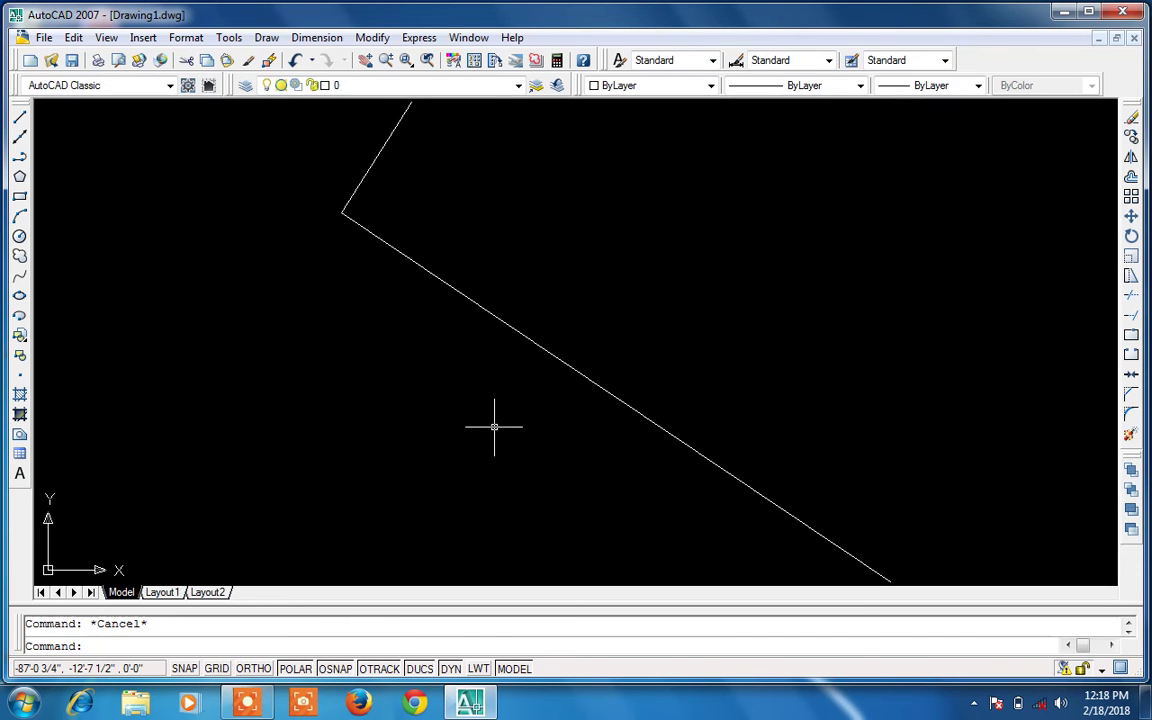
Delete the two joined lines
left_click(582, 379)
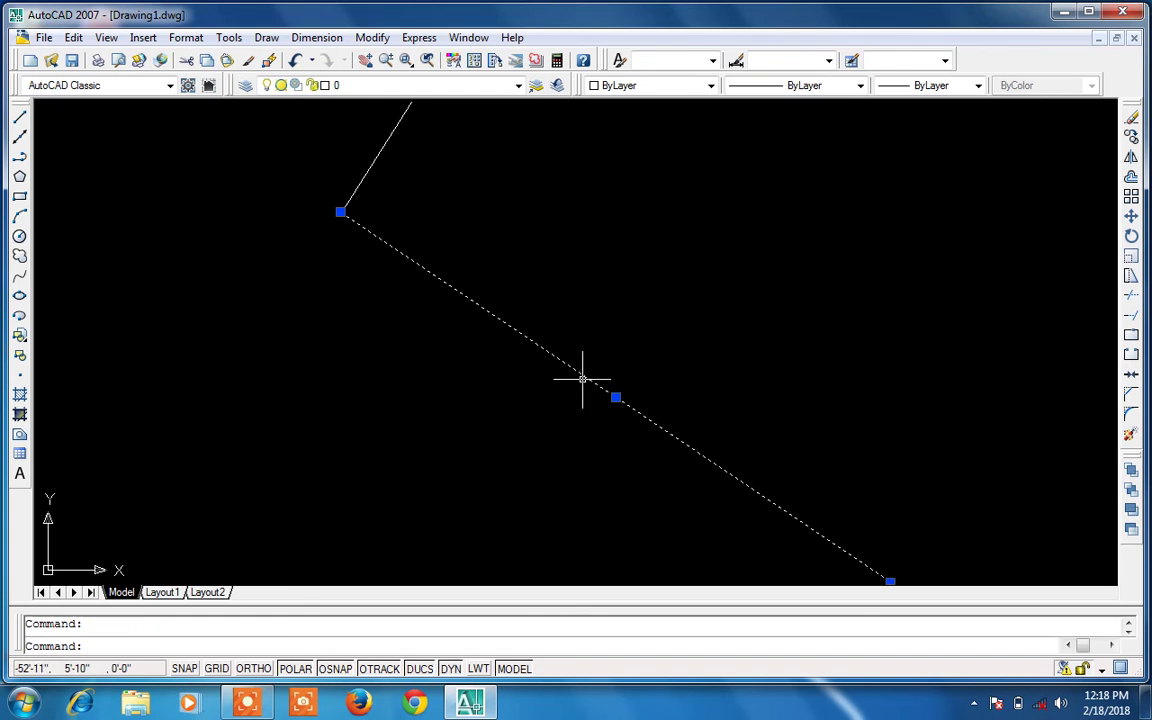
left_click(358, 185)
key("Delete")
key("Escape")
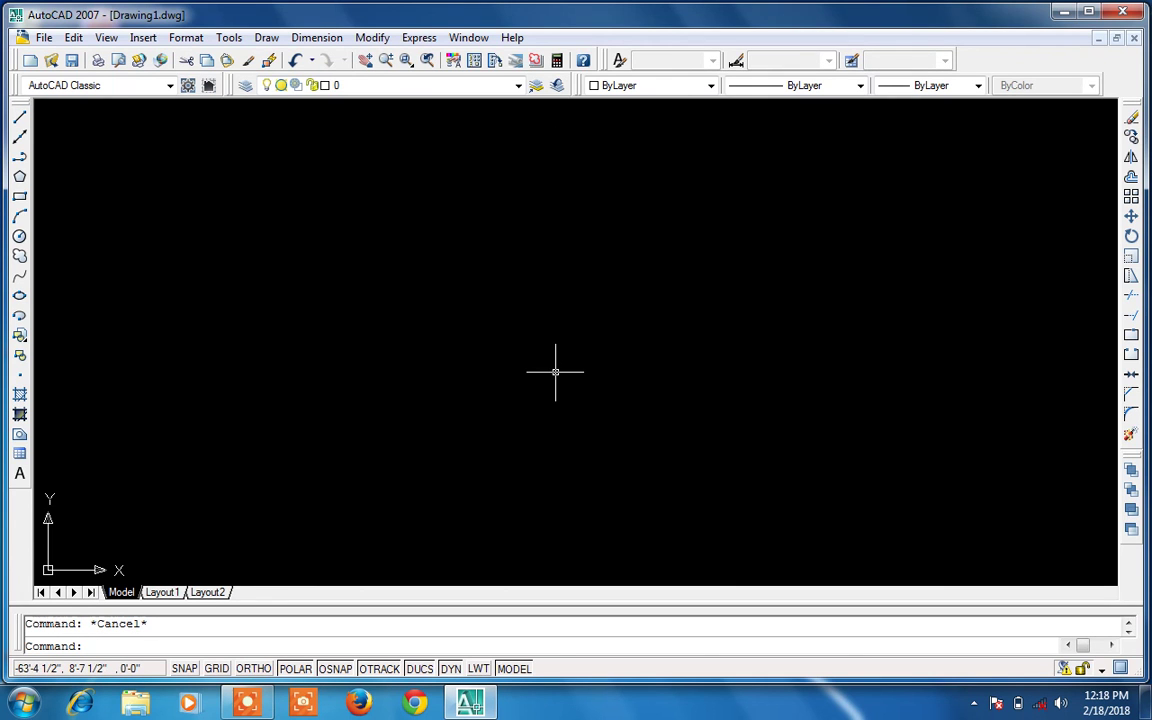